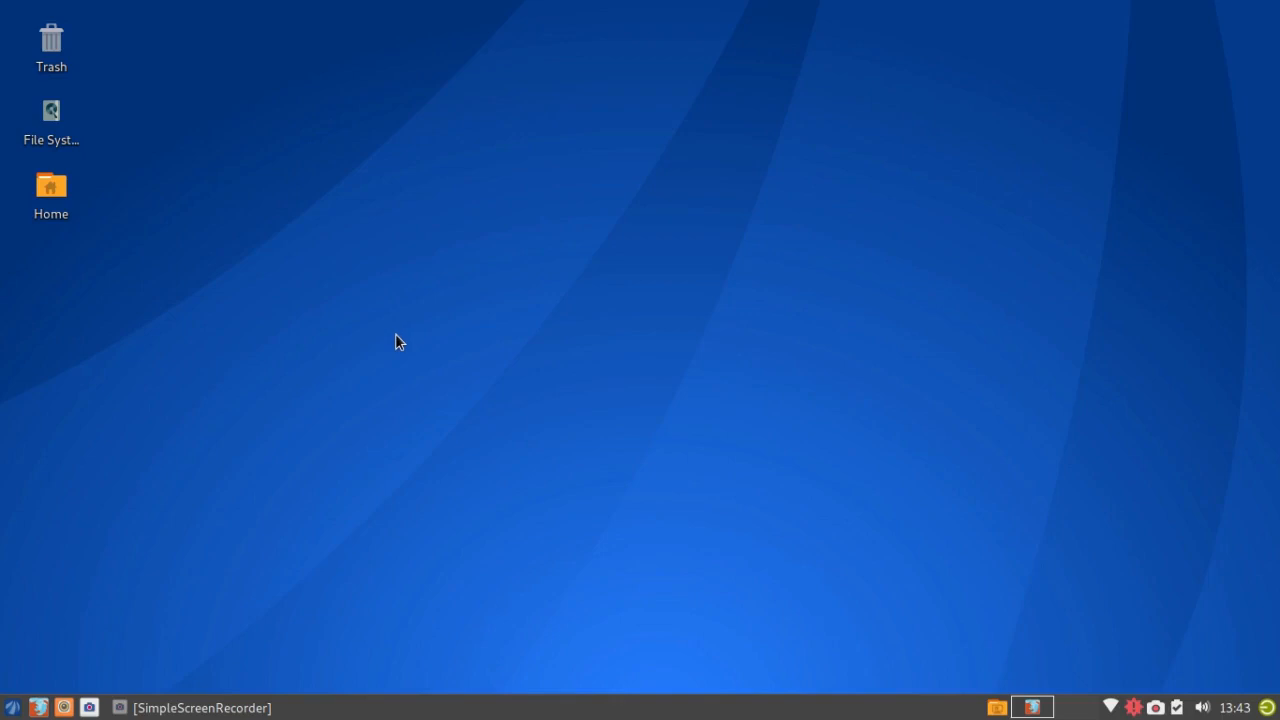
Step: Read the Antergos try-it page in Firefox to 'Both Install Images Include', then switch to an empty workspace
{"action": "left_click", "coordinate": [1032, 707]}
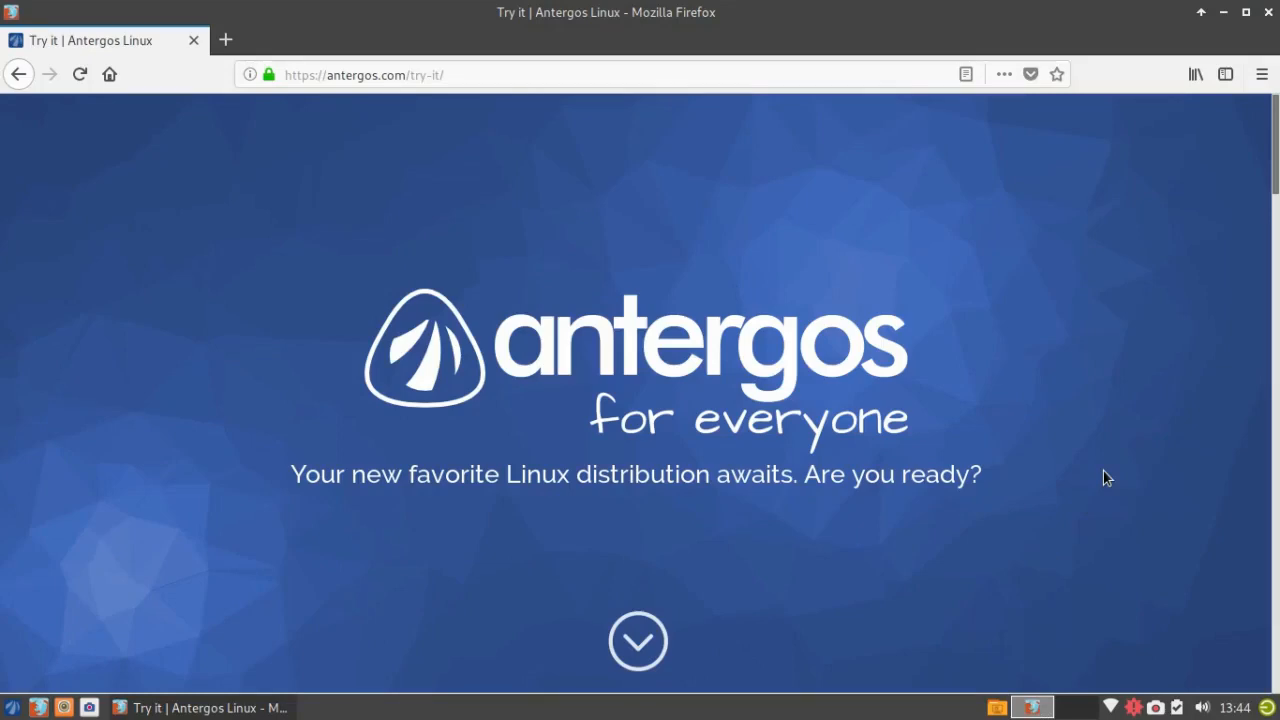
{"action": "scroll", "coordinate": [1180, 400], "scroll_direction": "down", "scroll_amount": 5}
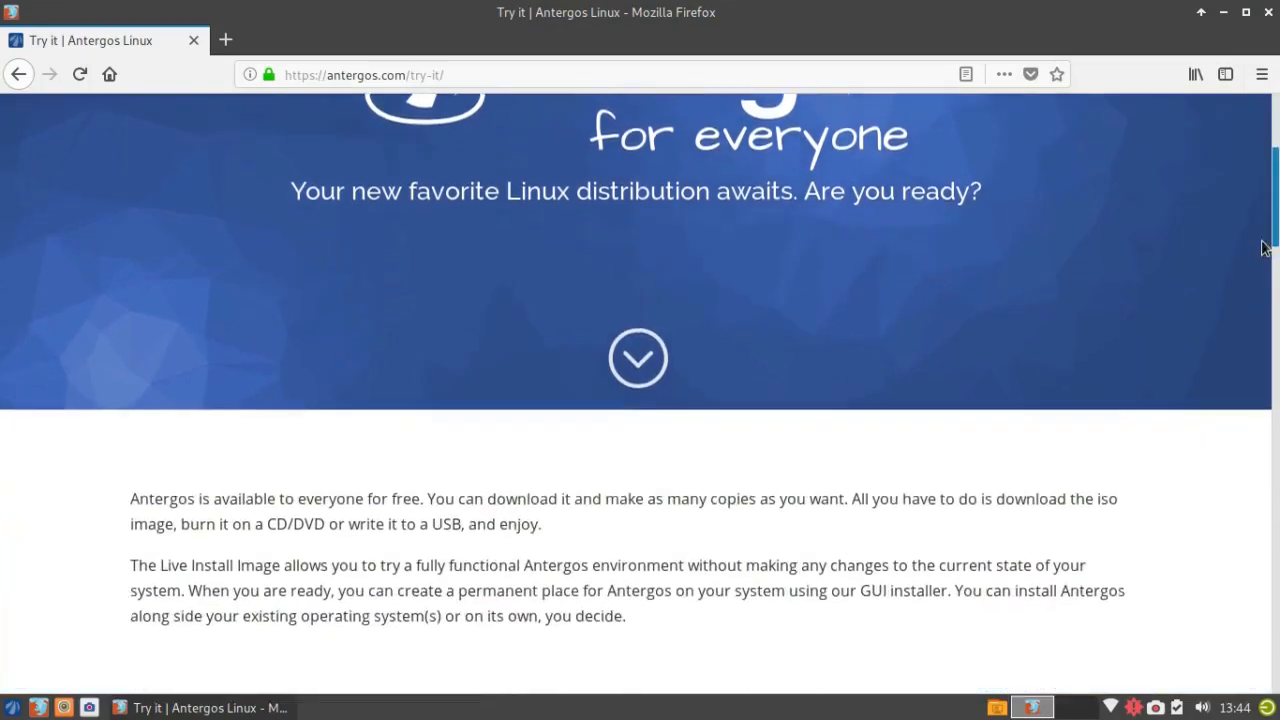
{"action": "scroll", "coordinate": [1248, 287], "scroll_direction": "down", "scroll_amount": 4}
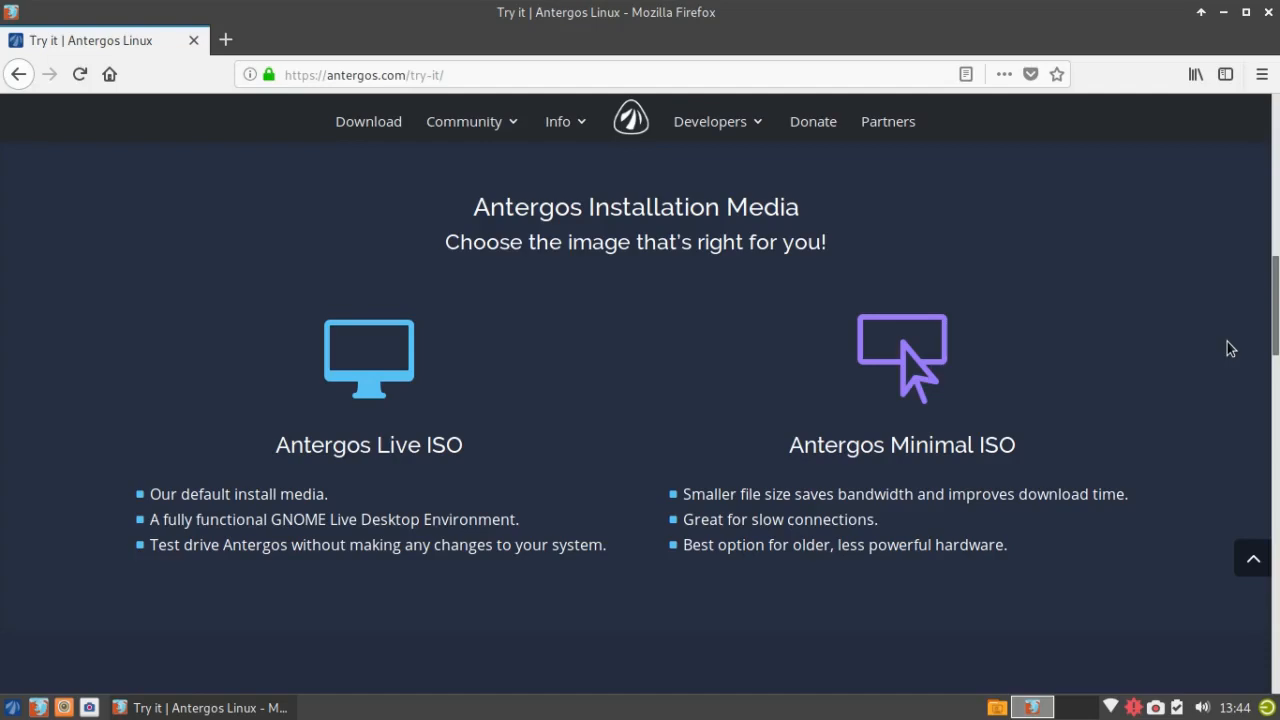
{"action": "scroll", "coordinate": [1230, 348], "scroll_direction": "down", "scroll_amount": 3}
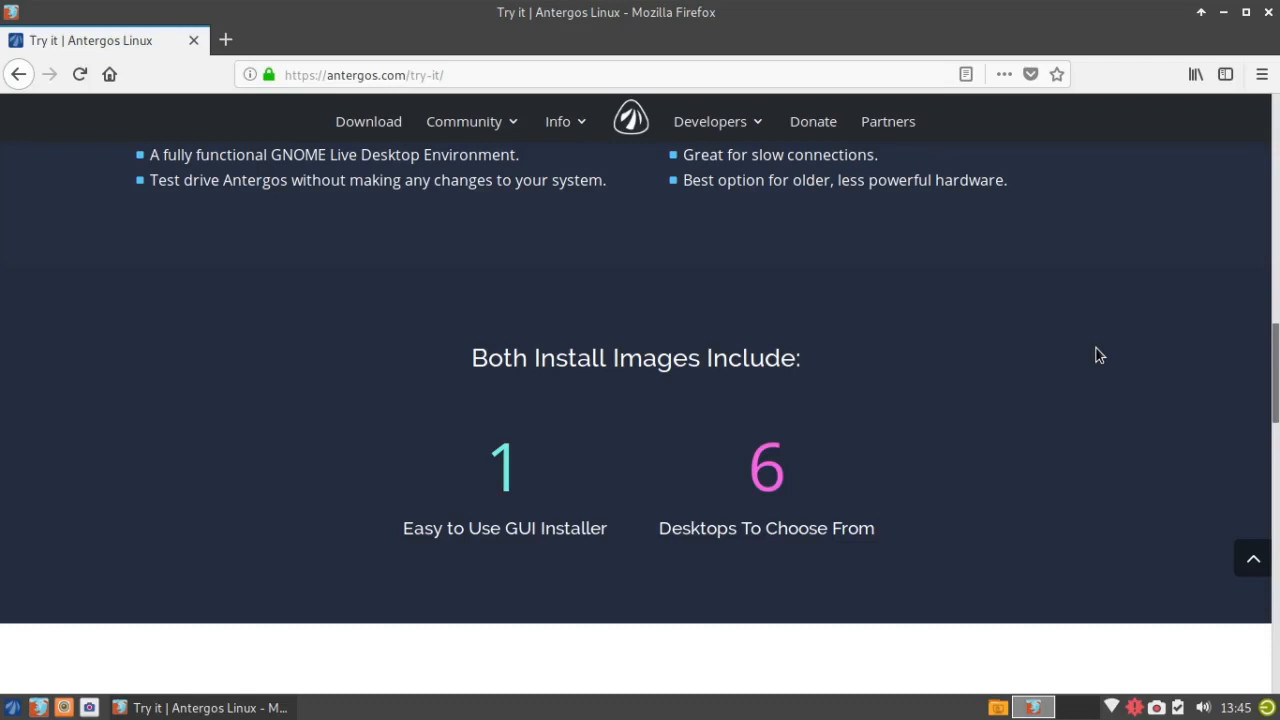
{"action": "key", "text": "ctrl+alt+Right"}
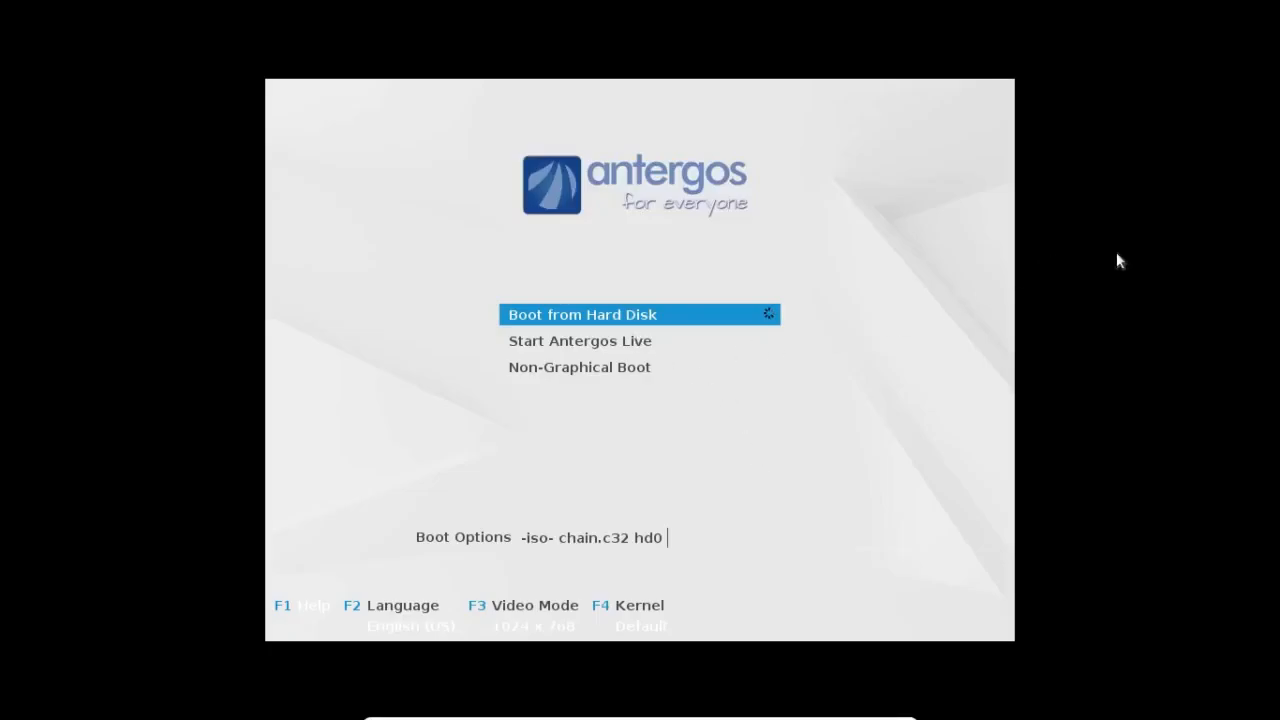
Step: Boot the 'Start Antergos Live' entry from the boot menu
{"action": "key", "text": "Down"}
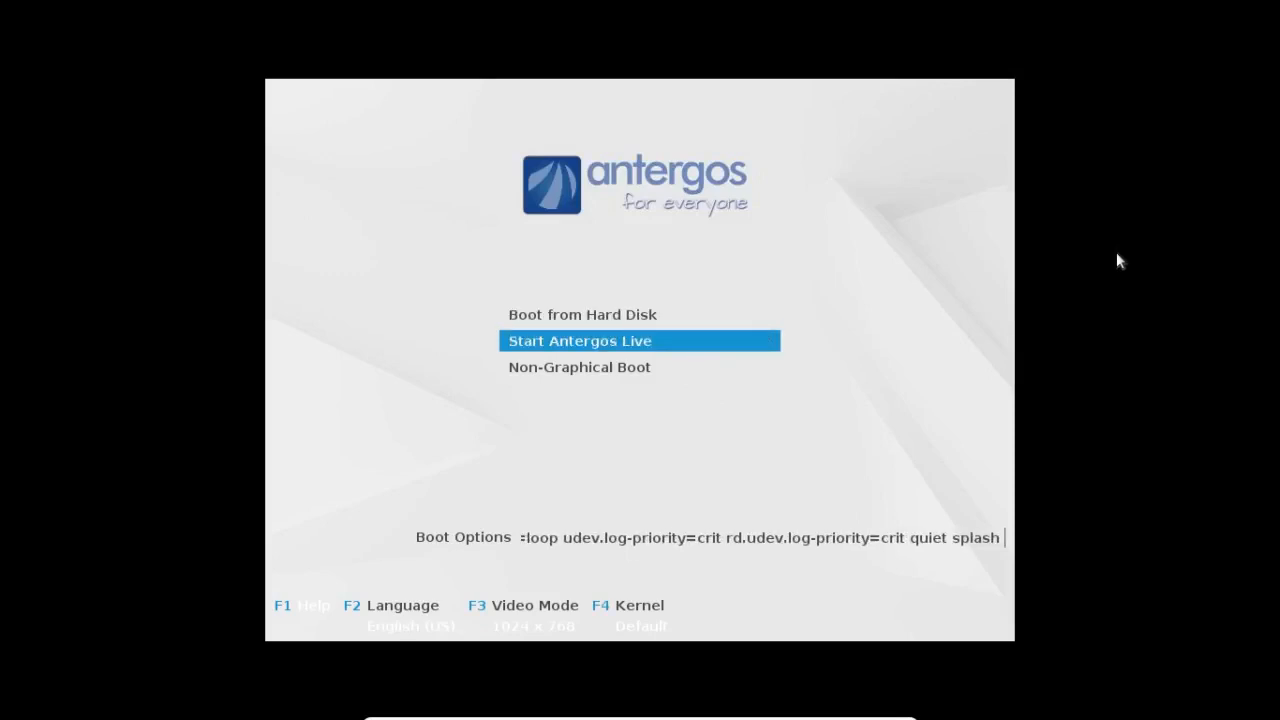
{"action": "key", "text": "Return"}
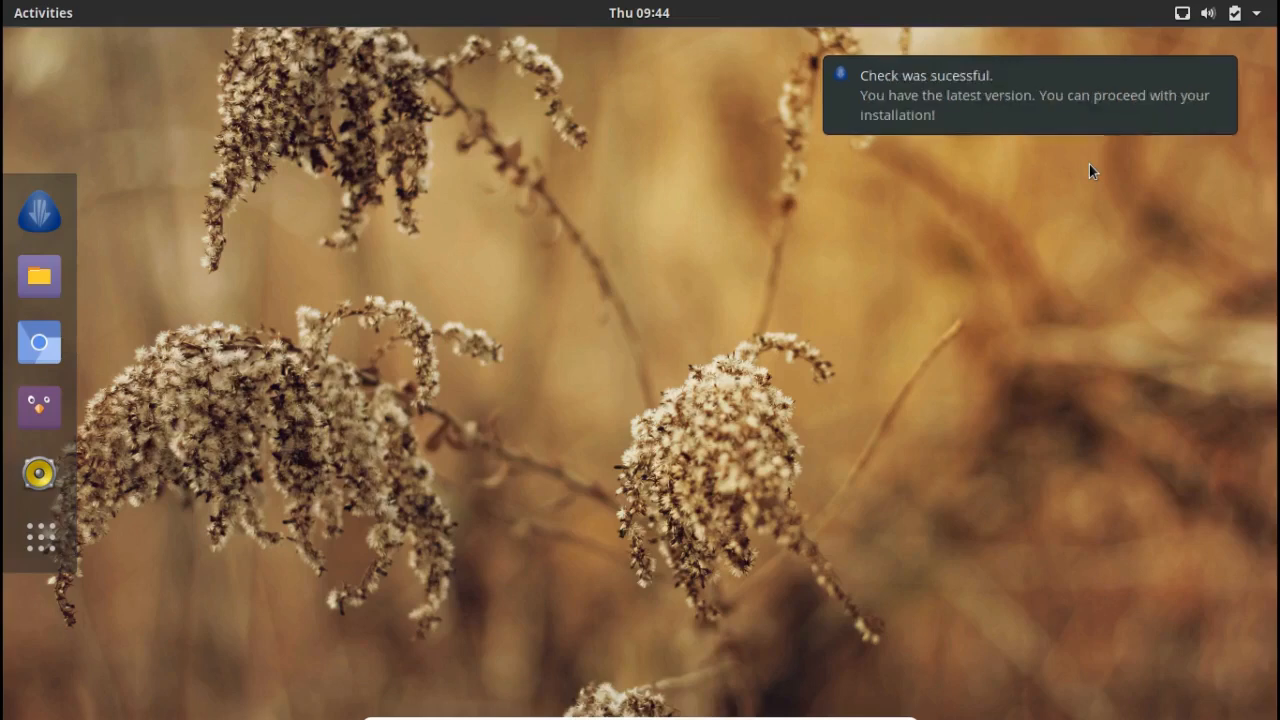
Step: Launch Cnchi, choose Install It, accept English and pass the system check
{"action": "left_click", "coordinate": [43, 214]}
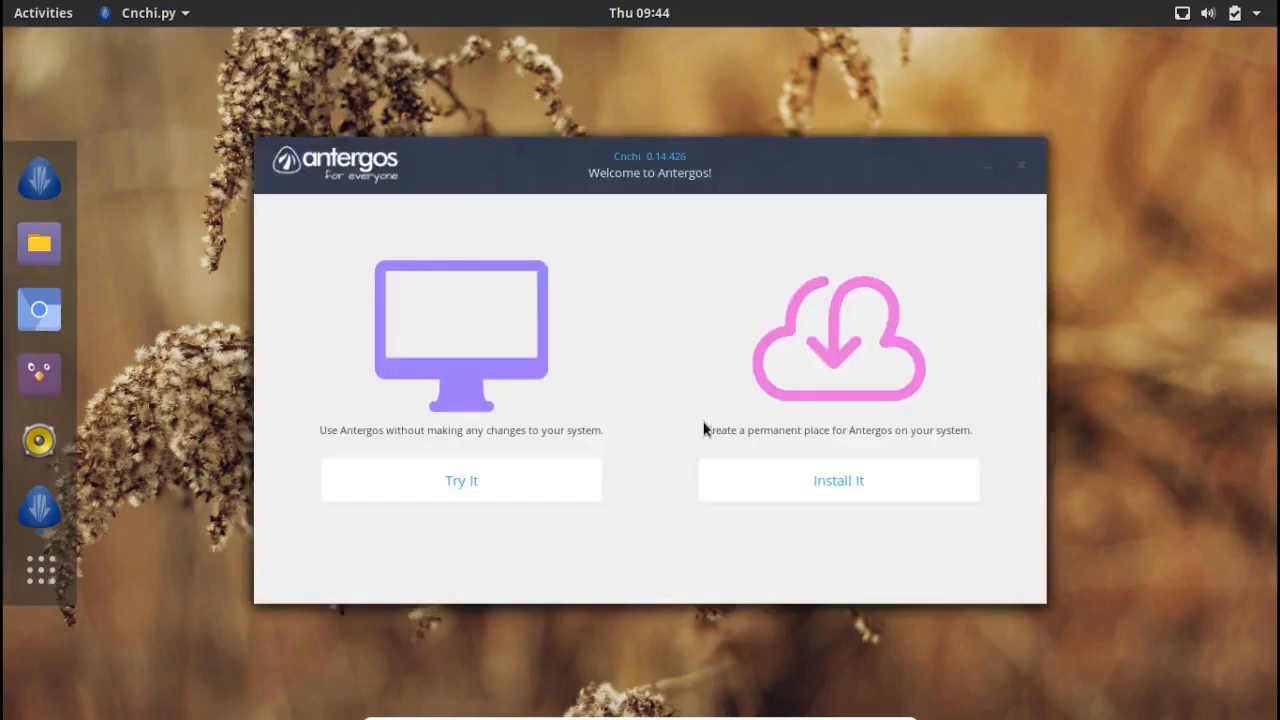
{"action": "left_click", "coordinate": [839, 479]}
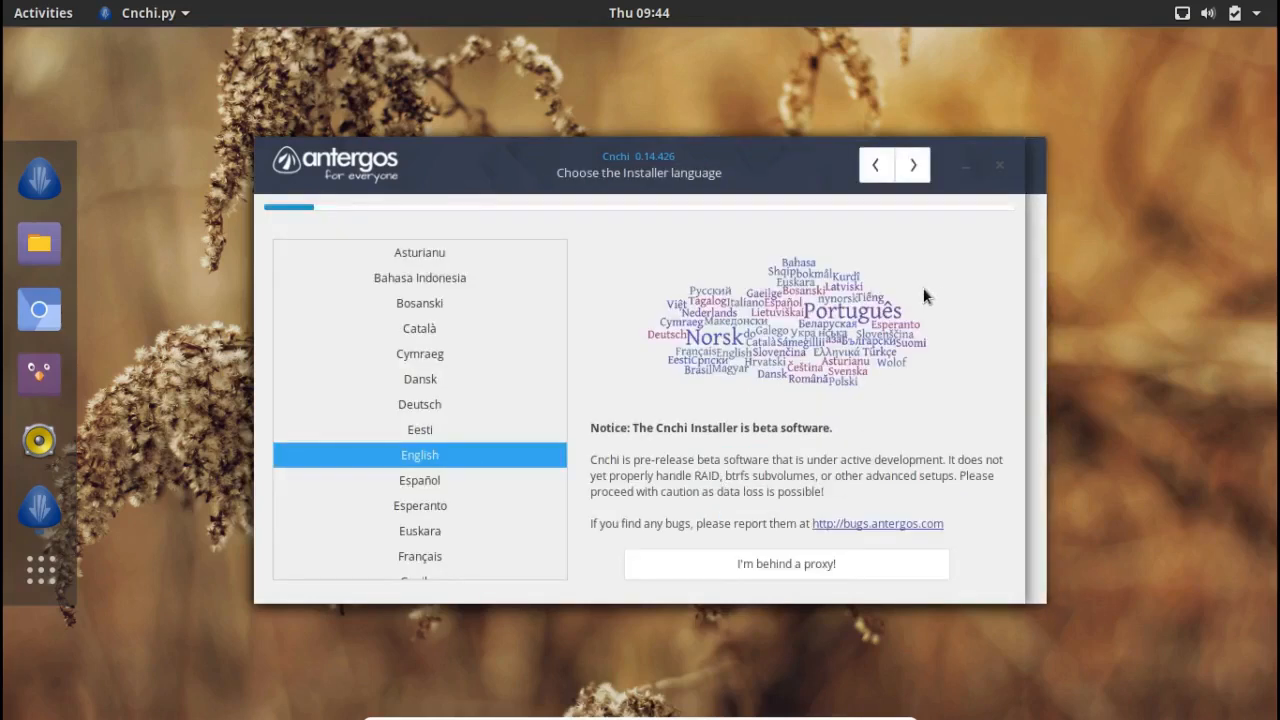
{"action": "left_click", "coordinate": [914, 168]}
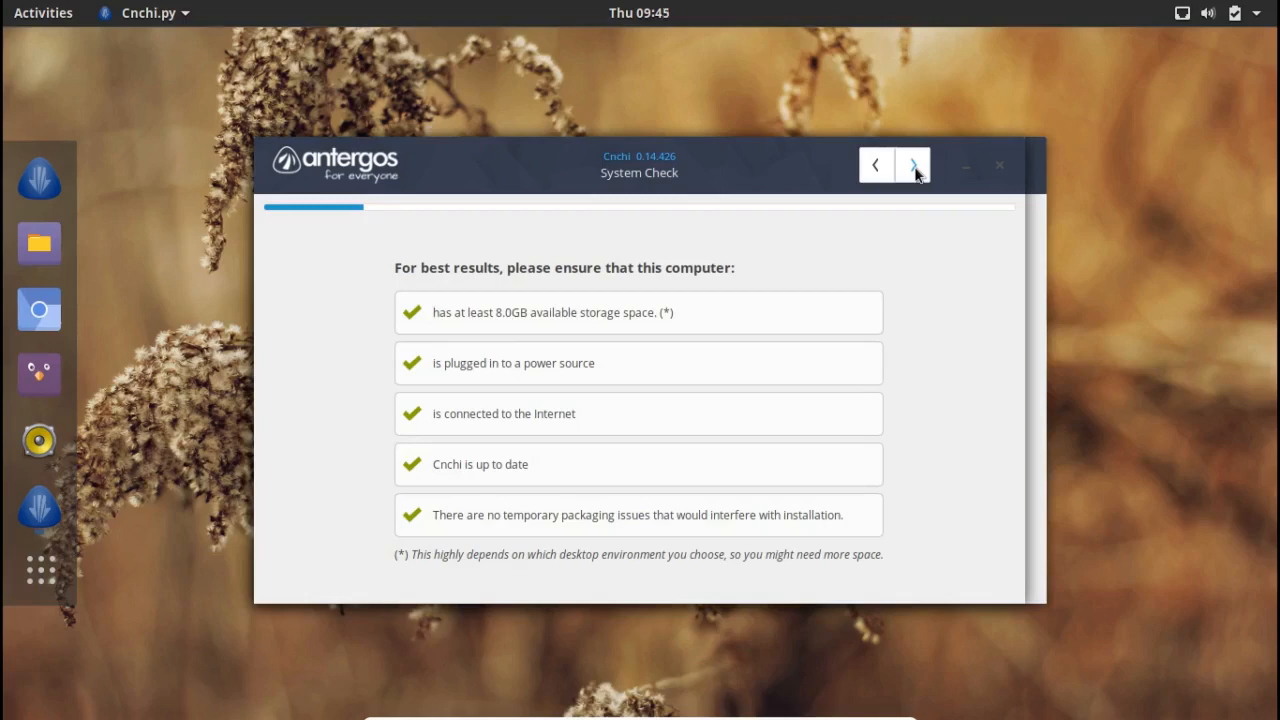
{"action": "left_click", "coordinate": [914, 168]}
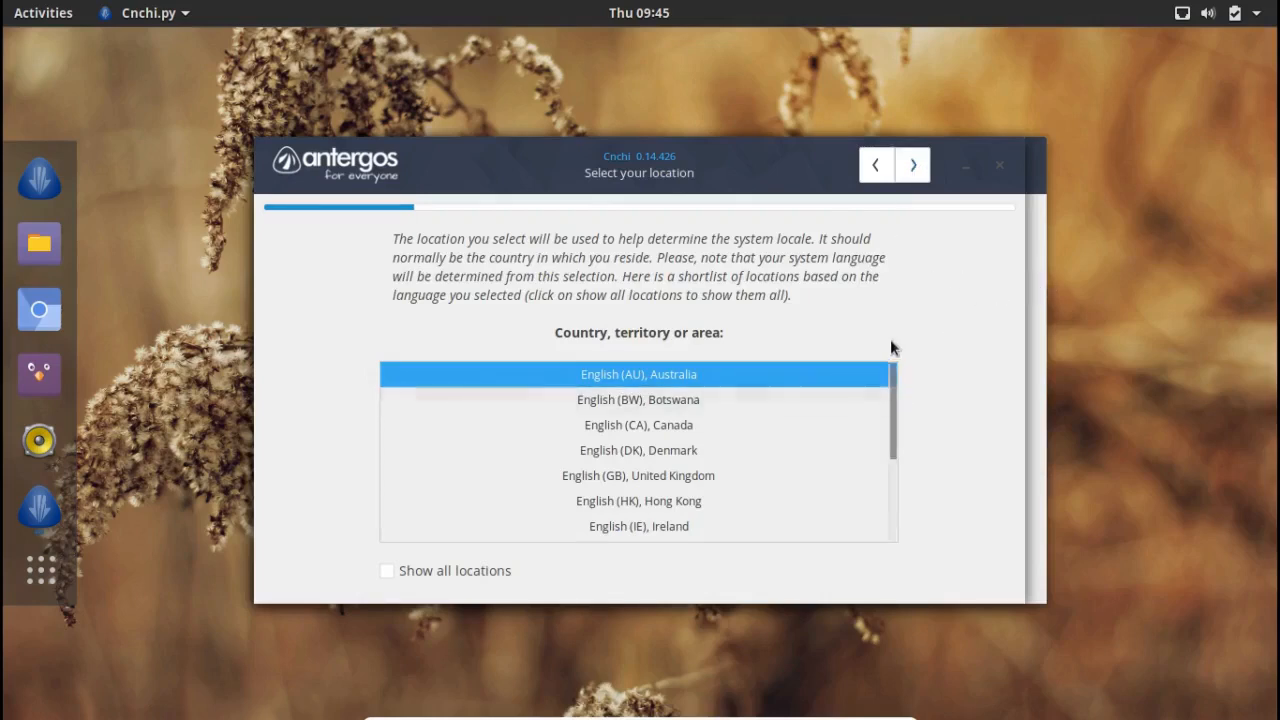
Step: Pick English (US), United States location, Chicago timezone and English (US) keyboard layout
{"action": "scroll", "coordinate": [889, 480], "scroll_direction": "down", "scroll_amount": 1}
{"action": "scroll", "coordinate": [889, 519], "scroll_direction": "down", "scroll_amount": 3}
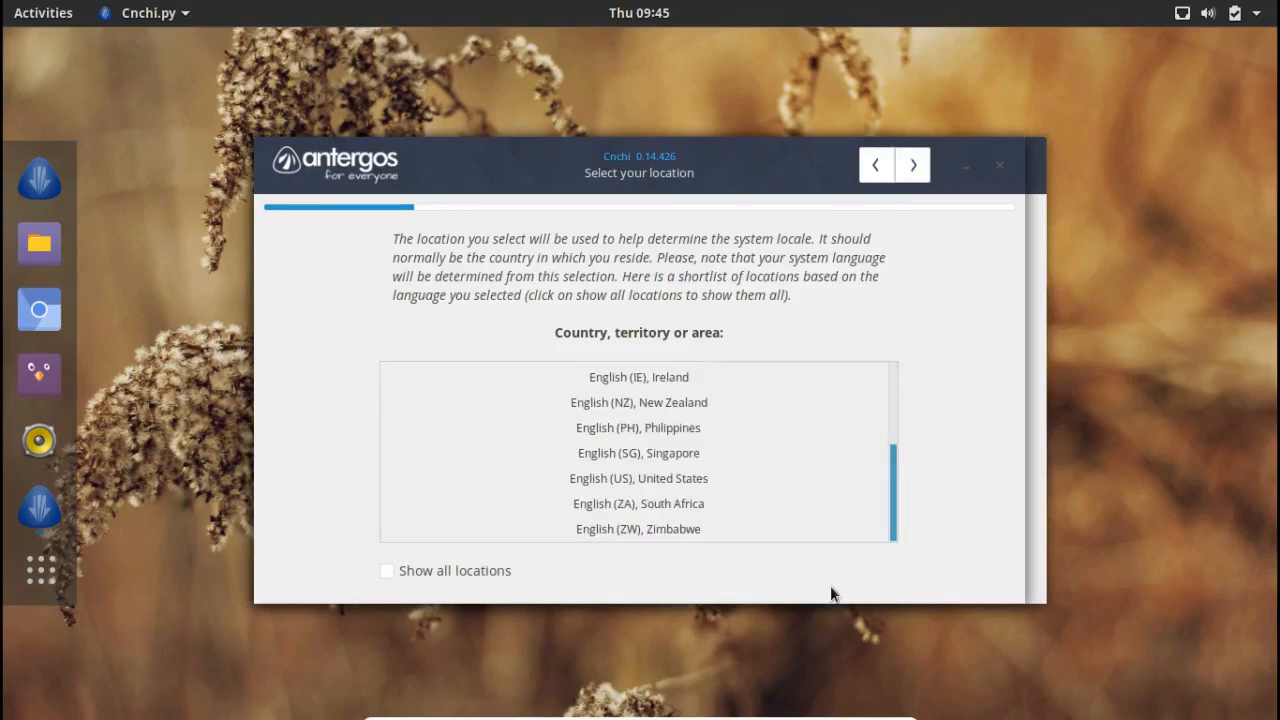
{"action": "left_click", "coordinate": [675, 480]}
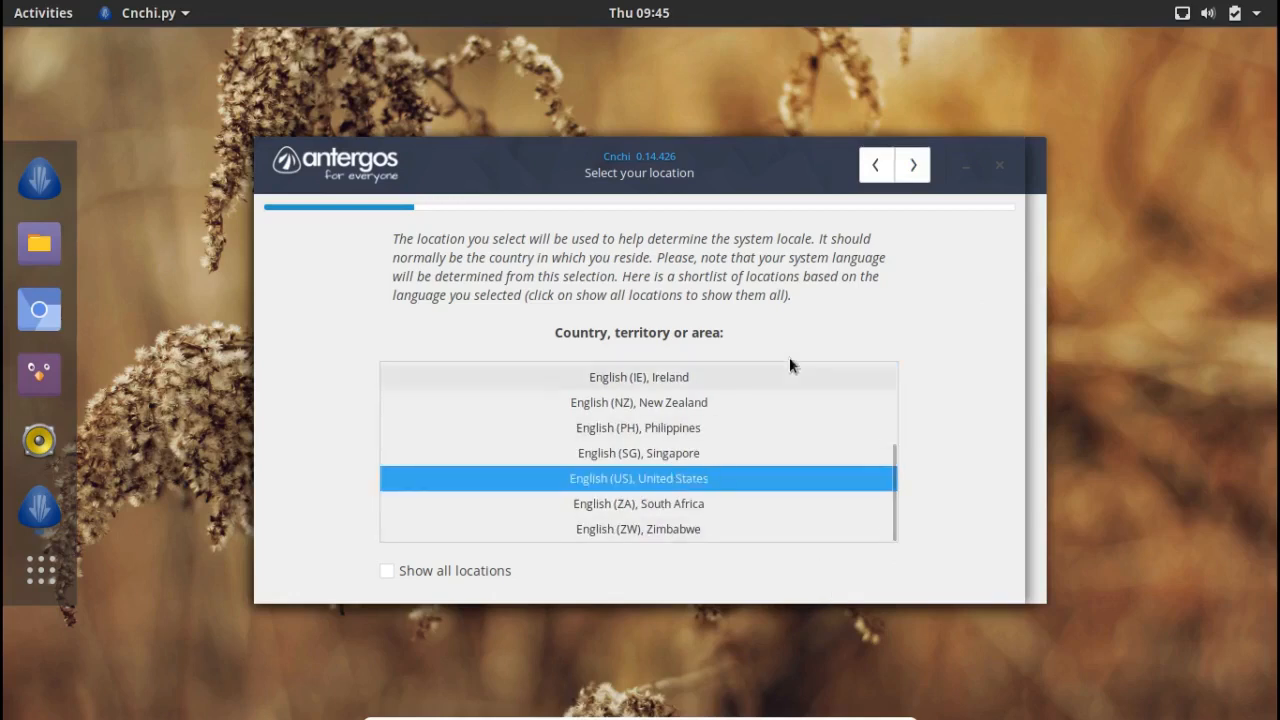
{"action": "left_click", "coordinate": [918, 167]}
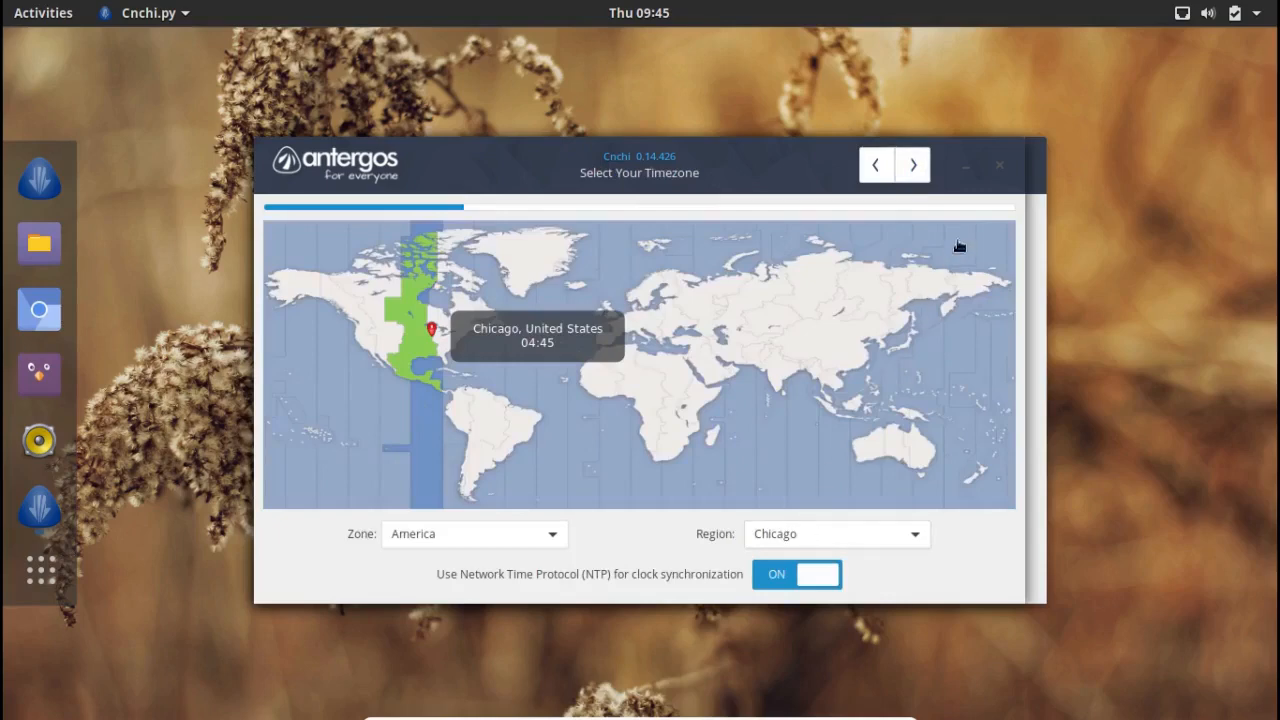
{"action": "left_click", "coordinate": [912, 167]}
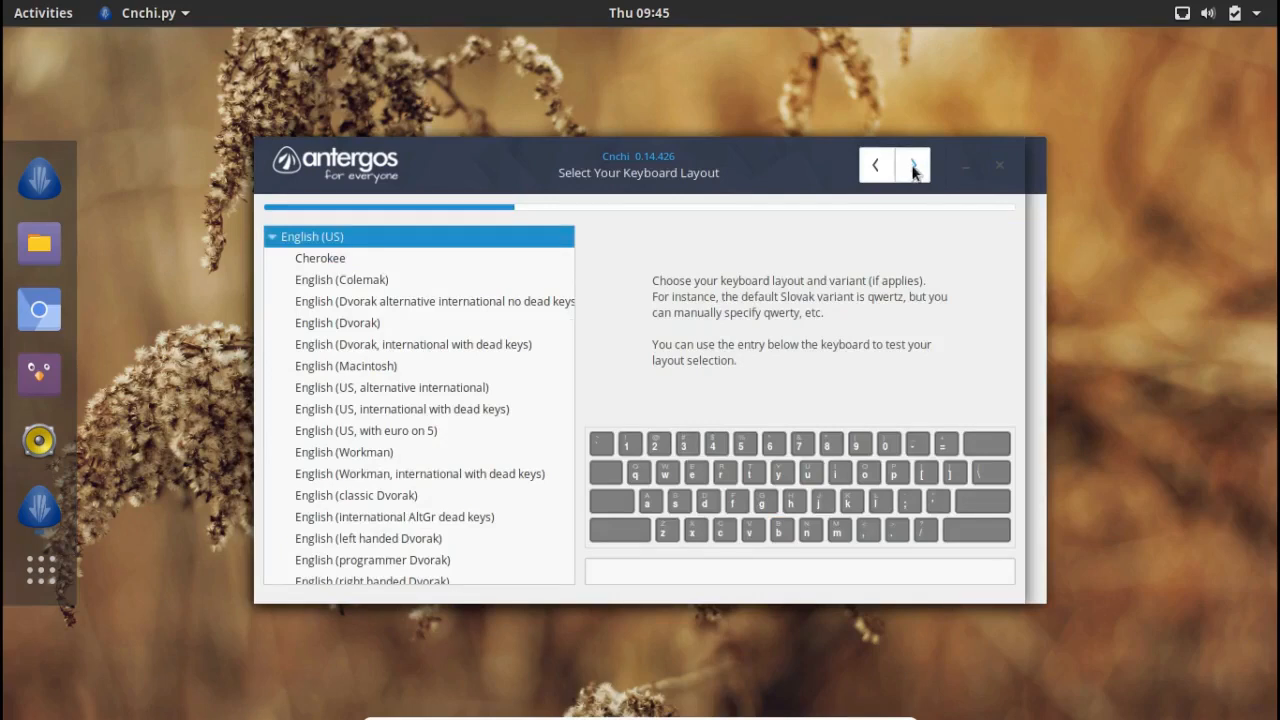
{"action": "left_click", "coordinate": [913, 167]}
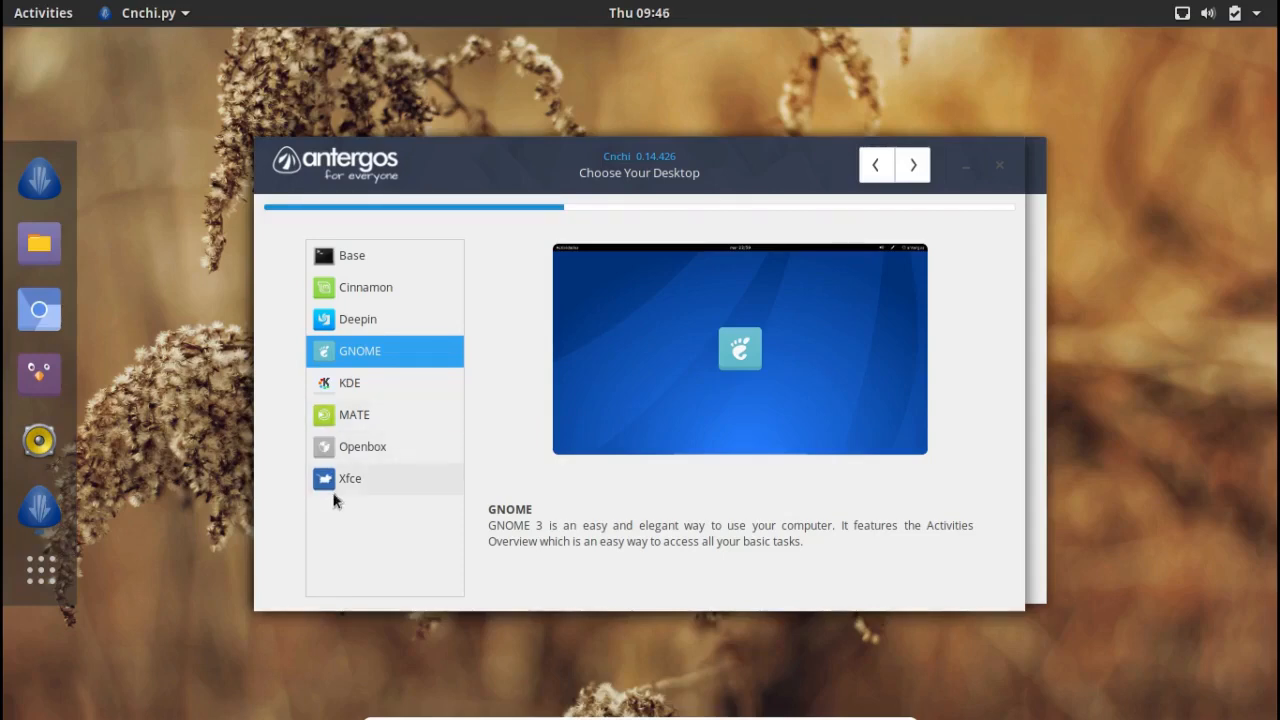
Step: Choose the Xfce desktop, enable AUR support and Flash plugins, and swap Chromium for Firefox
{"action": "left_click", "coordinate": [364, 478]}
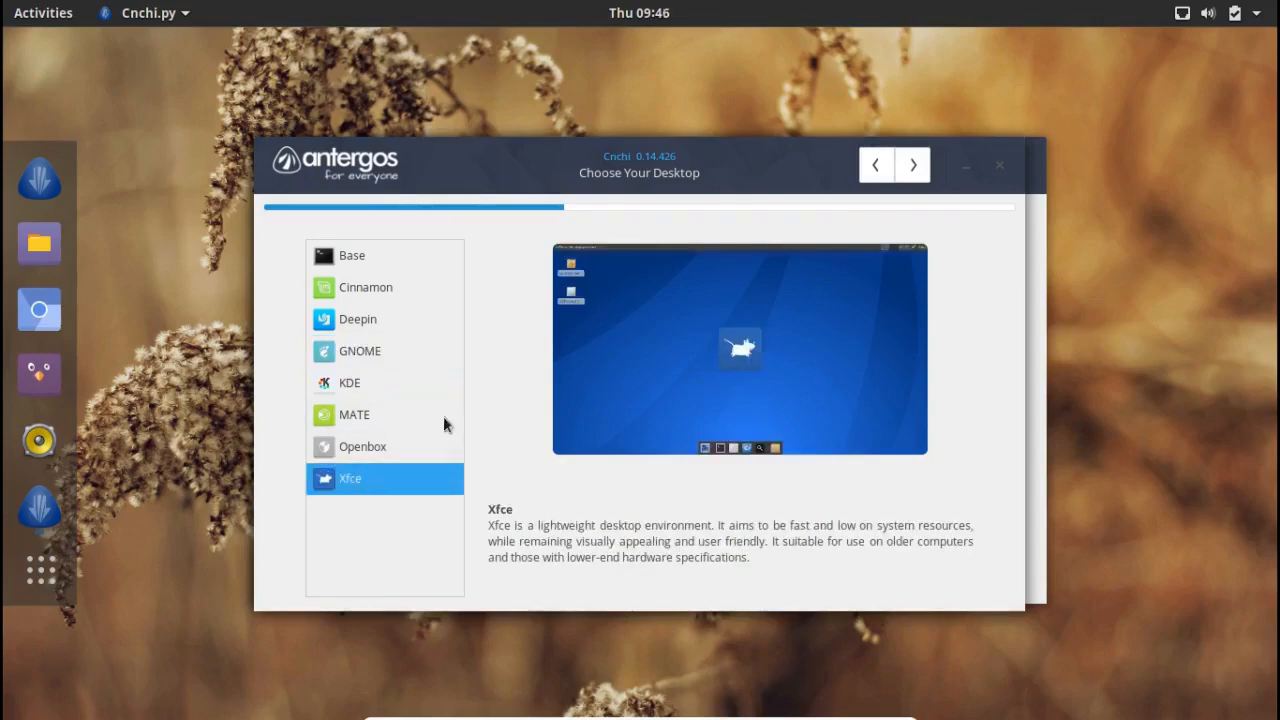
{"action": "left_click", "coordinate": [912, 168]}
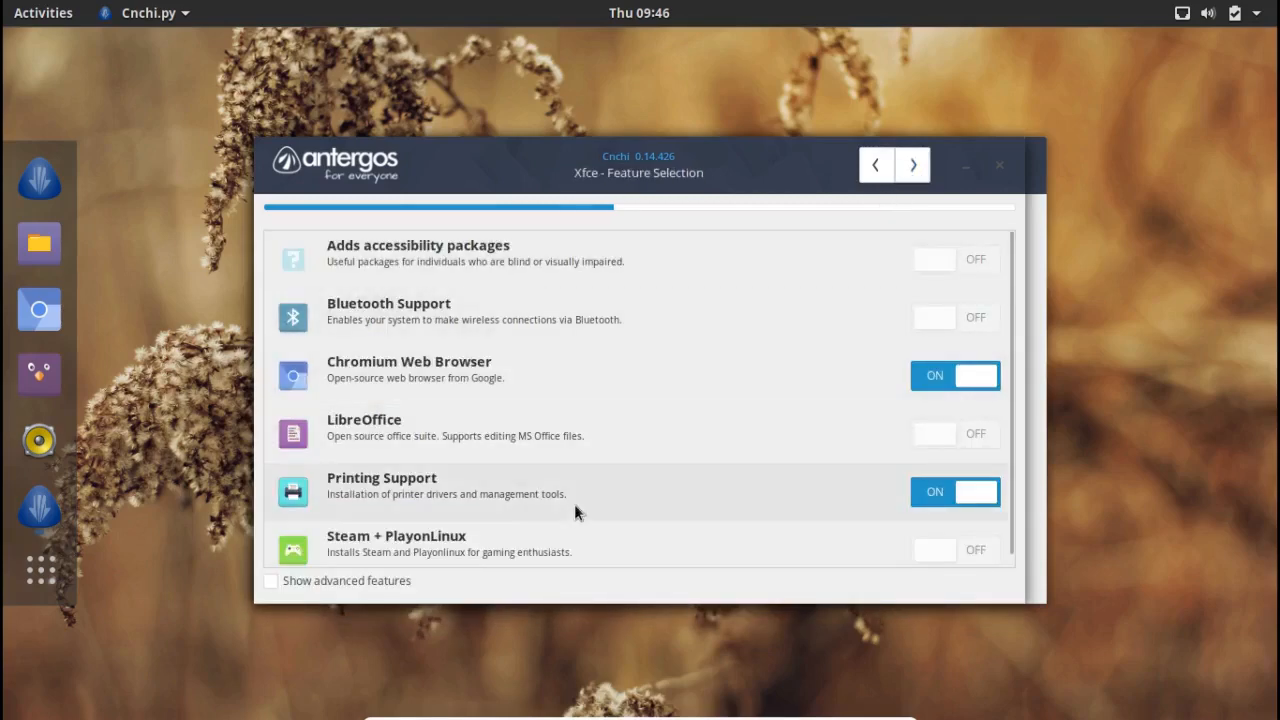
{"action": "left_click", "coordinate": [378, 586]}
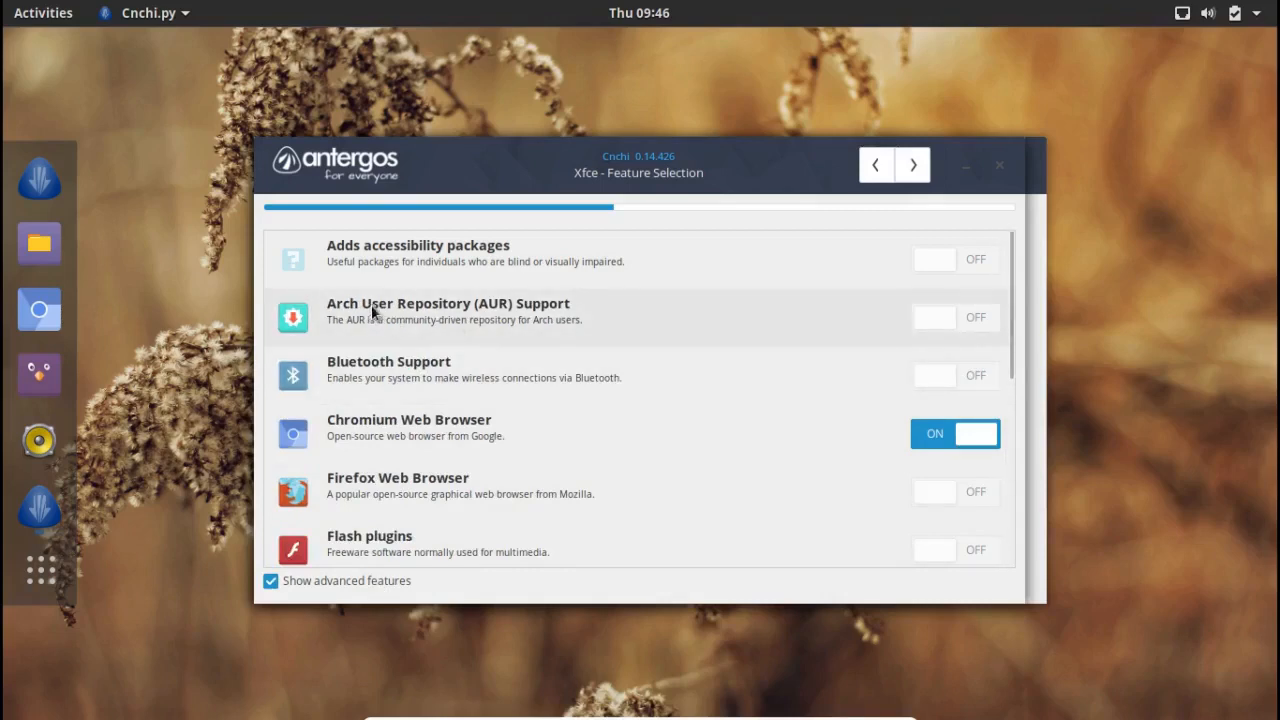
{"action": "left_click", "coordinate": [930, 320]}
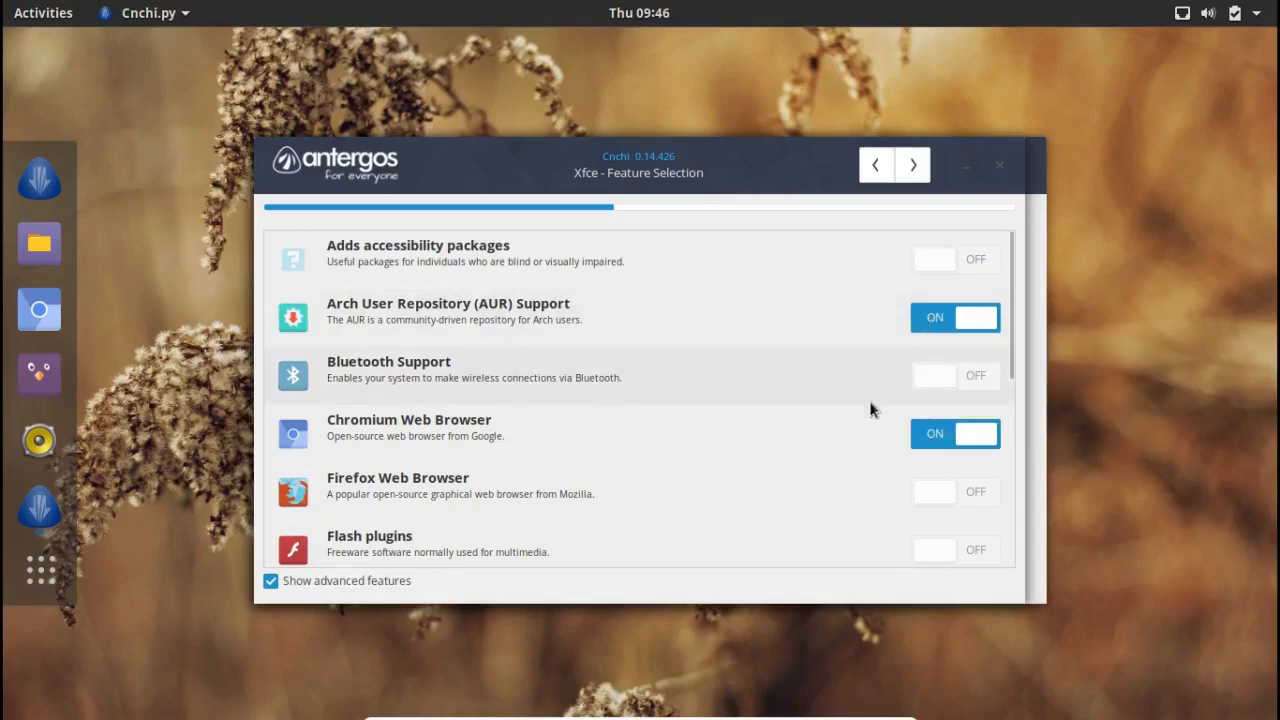
{"action": "left_click", "coordinate": [936, 434]}
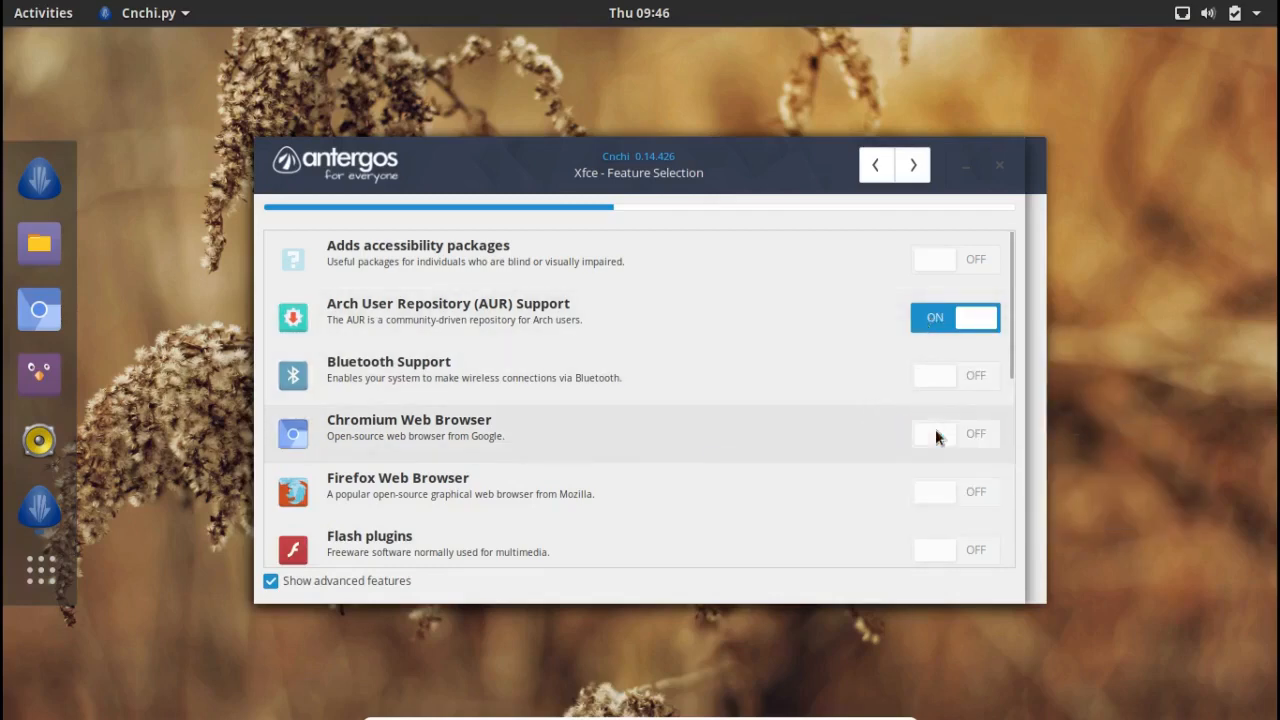
{"action": "left_click", "coordinate": [932, 497]}
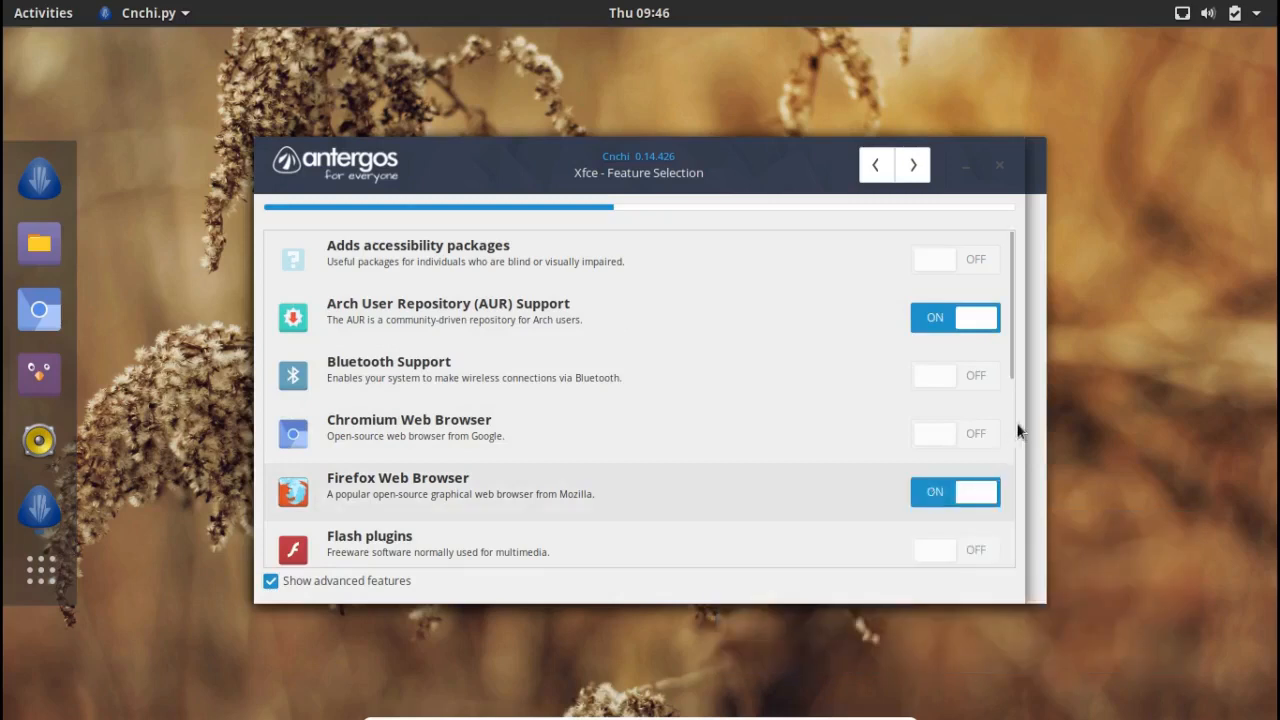
{"action": "left_click", "coordinate": [956, 552]}
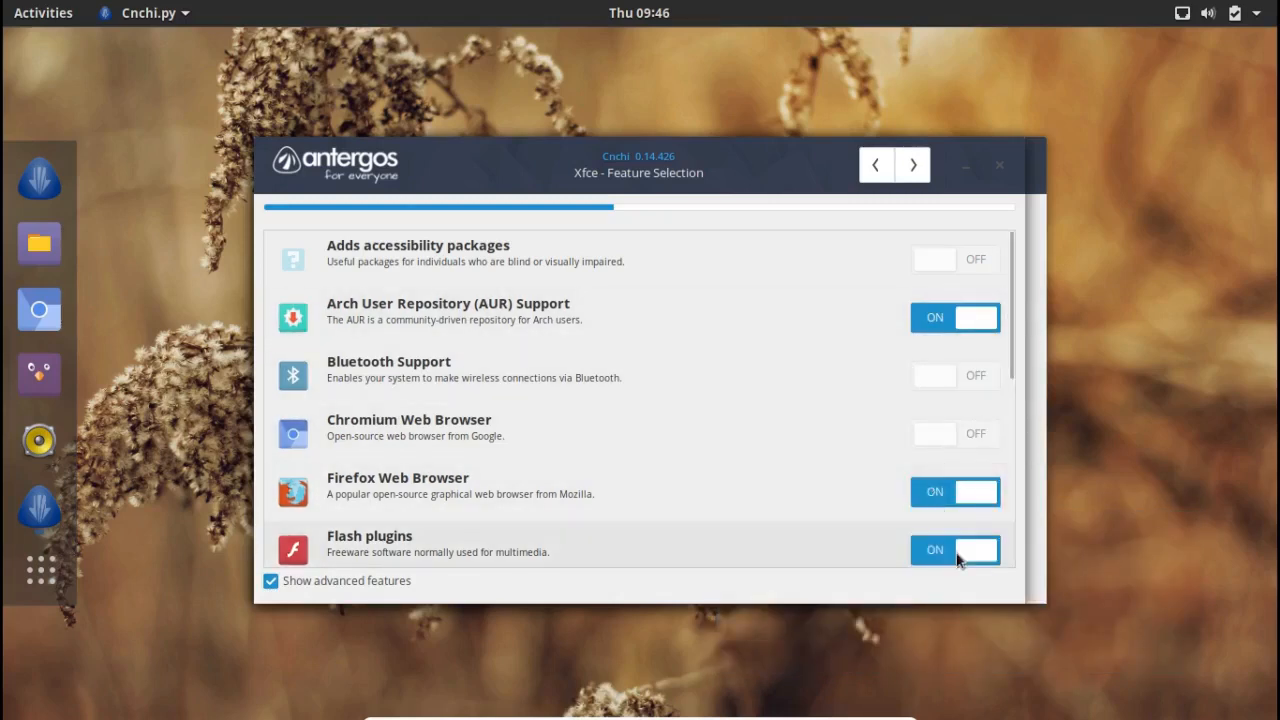
Step: Scroll the feature list and enable the LTS kernel and LibreOffice
{"action": "left_click_drag", "start_coordinate": [1010, 367], "coordinate": [999, 561]}
{"action": "left_click", "coordinate": [1007, 385]}
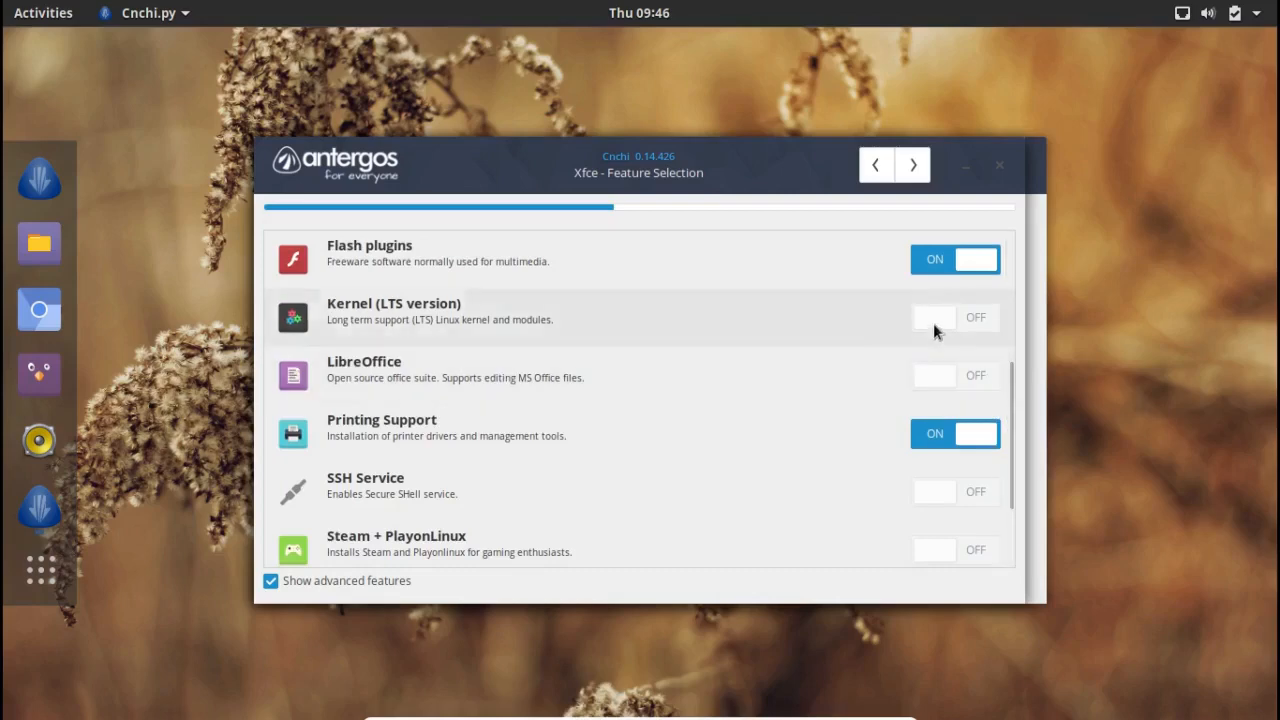
{"action": "mouse_move", "coordinate": [933, 324]}
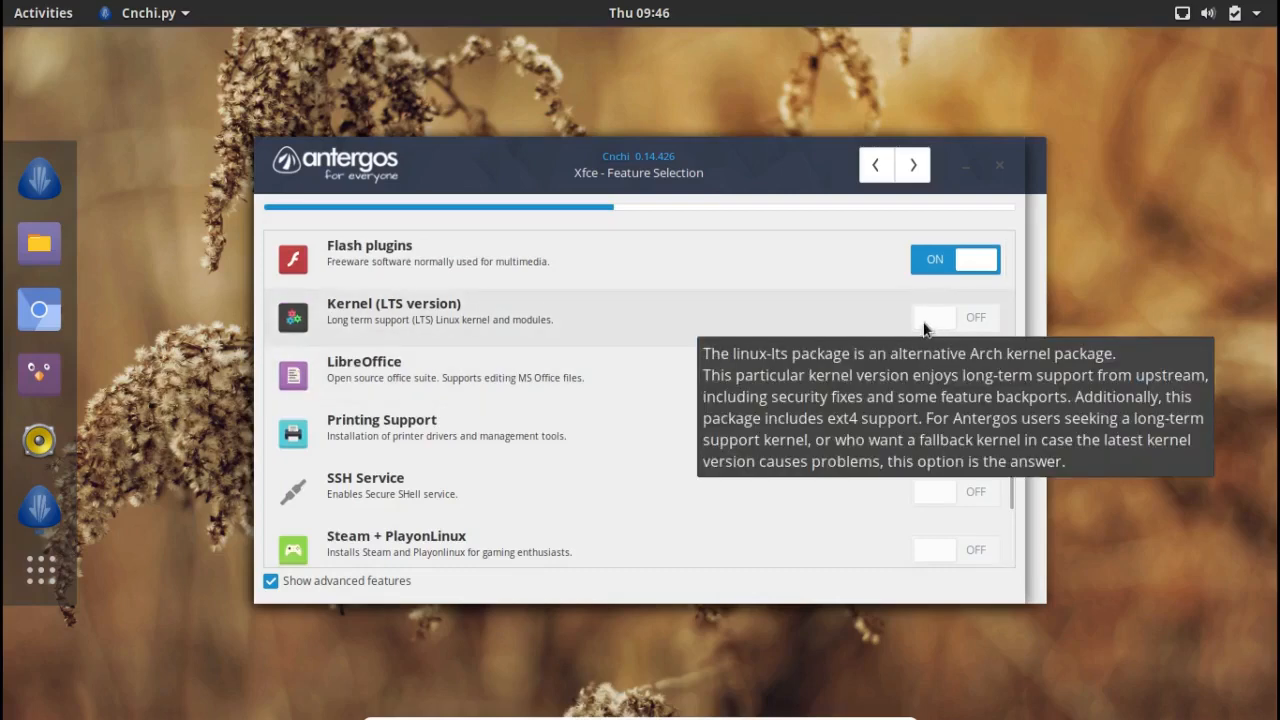
{"action": "left_click", "coordinate": [924, 326]}
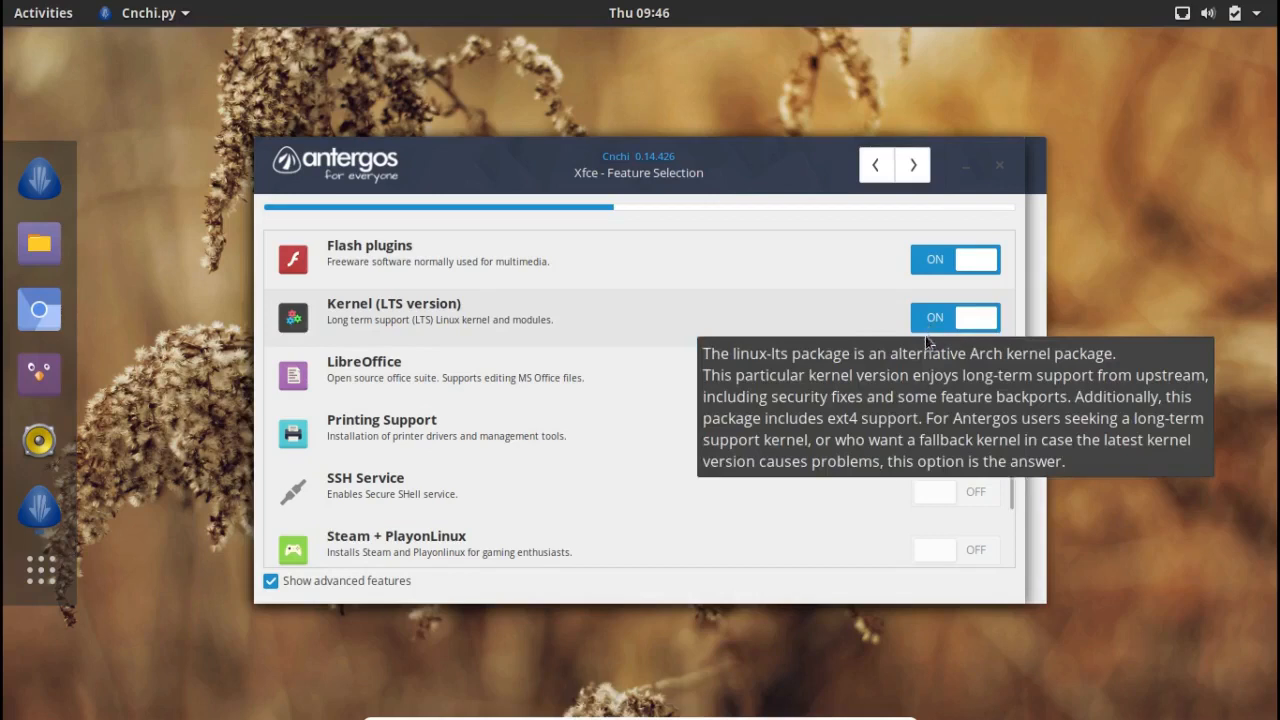
{"action": "mouse_move", "coordinate": [930, 386]}
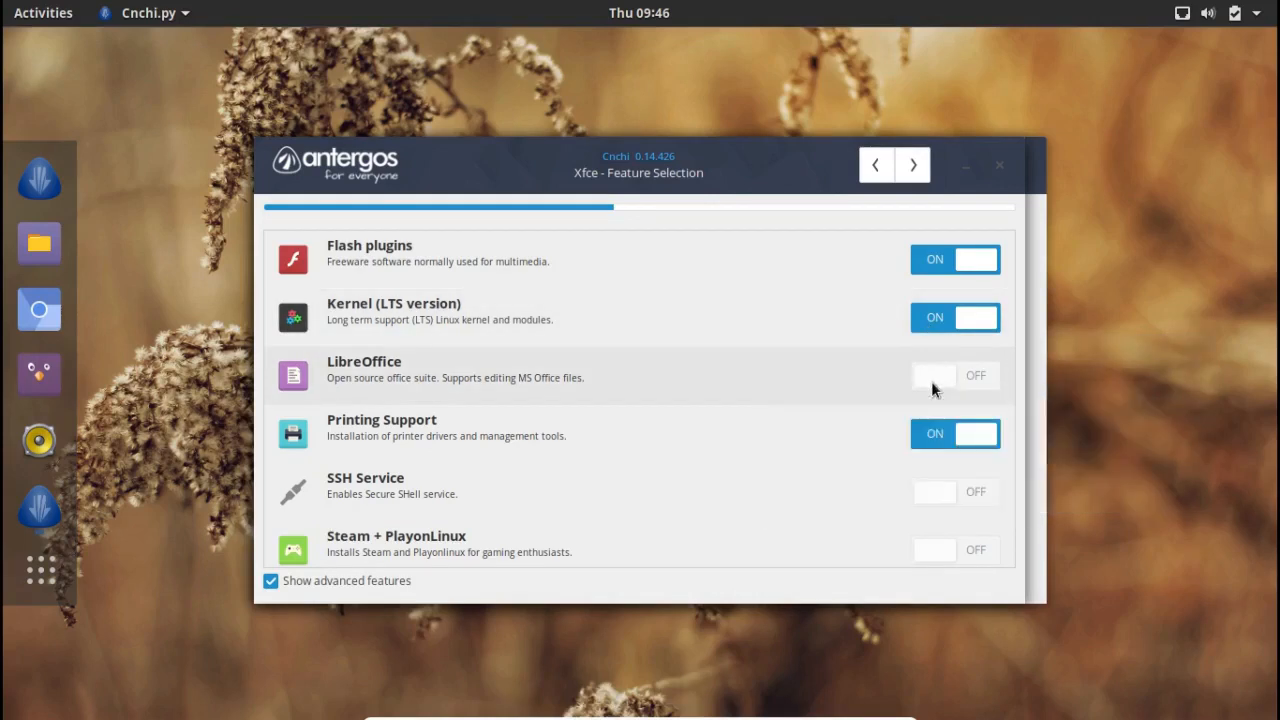
{"action": "left_click", "coordinate": [931, 381]}
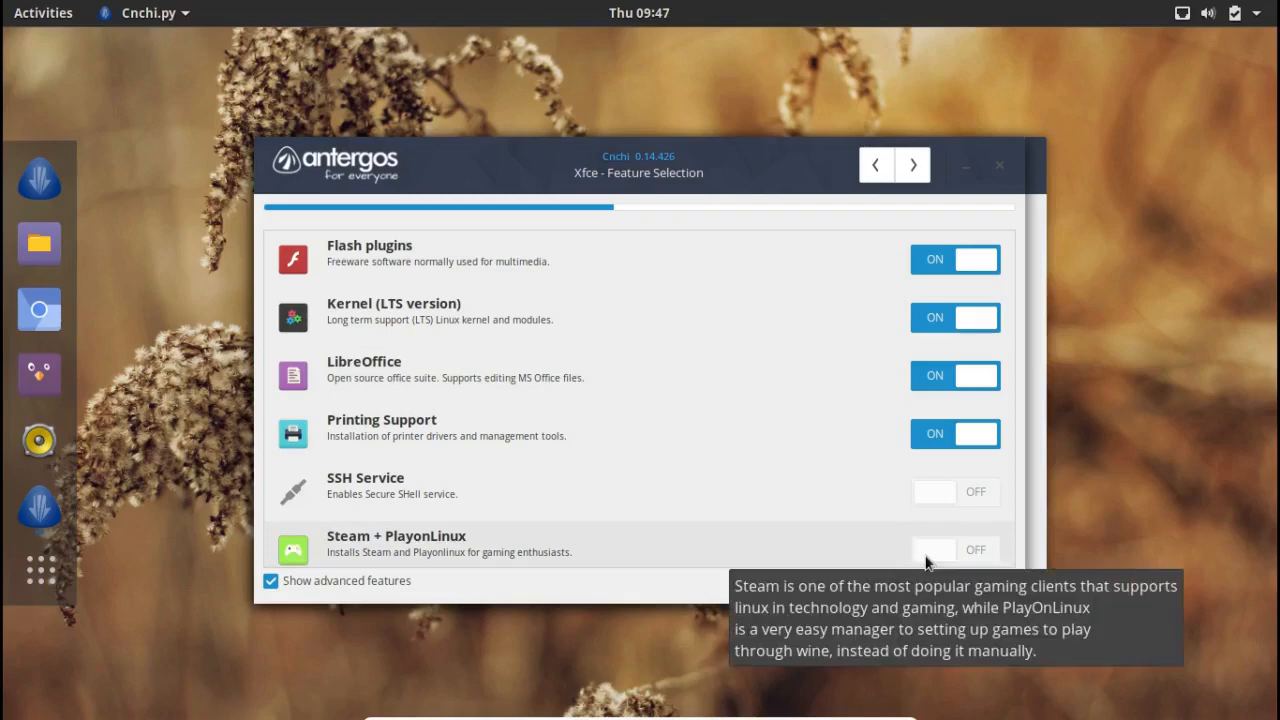
{"action": "left_click_drag", "start_coordinate": [1009, 487], "coordinate": [1012, 570]}
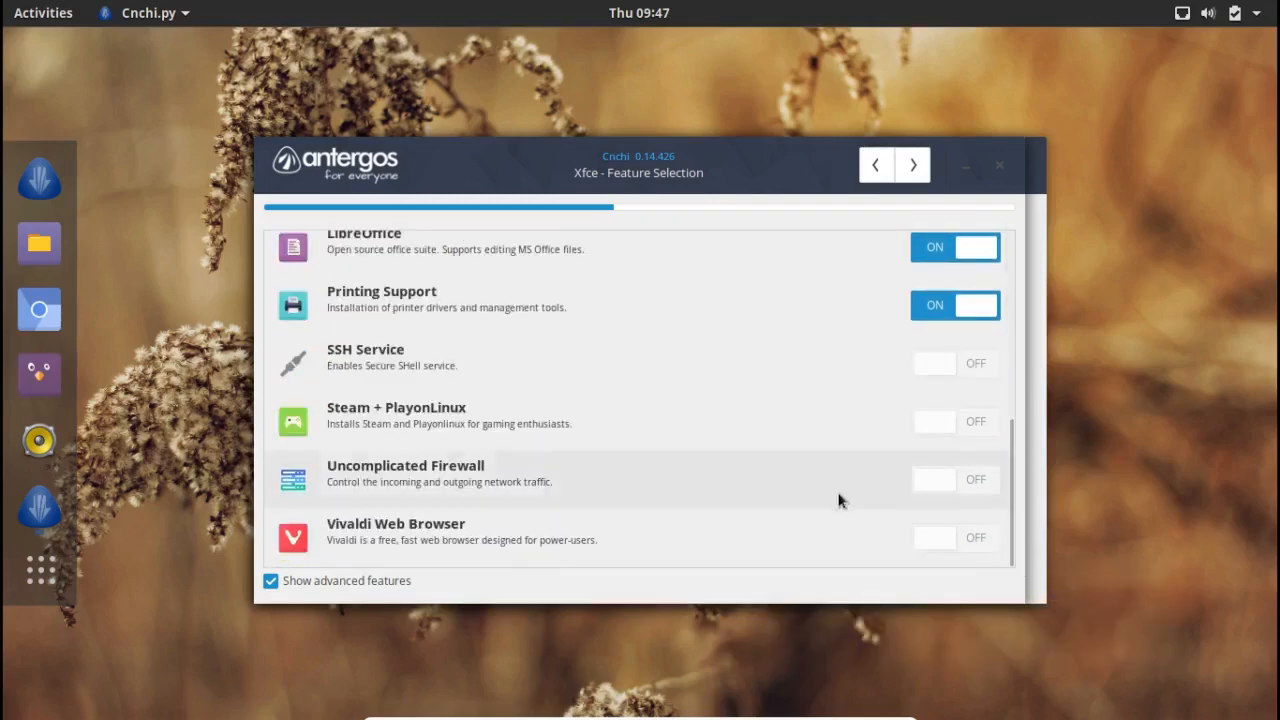
Step: Turn on Uncomplicated Firewall, continue, and close the firewall rules and AUR disclaimer notices
{"action": "left_click", "coordinate": [932, 483]}
{"action": "left_click", "coordinate": [912, 165]}
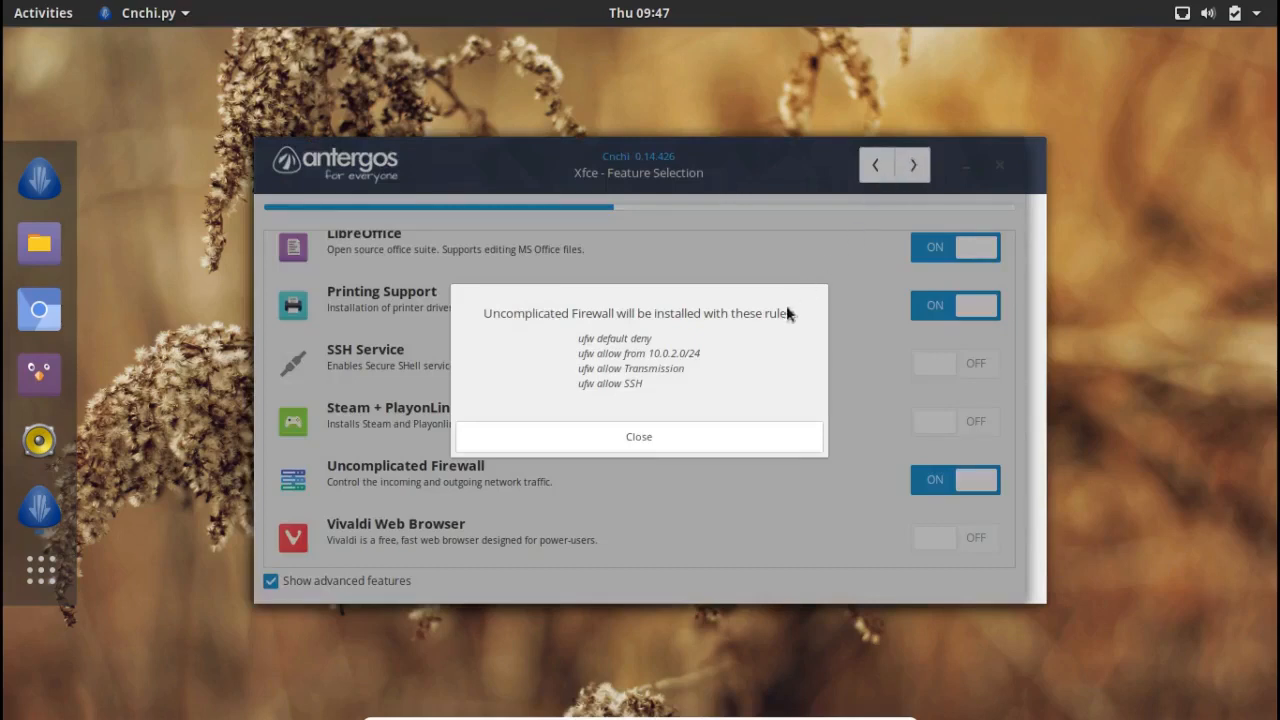
{"action": "left_click", "coordinate": [712, 441]}
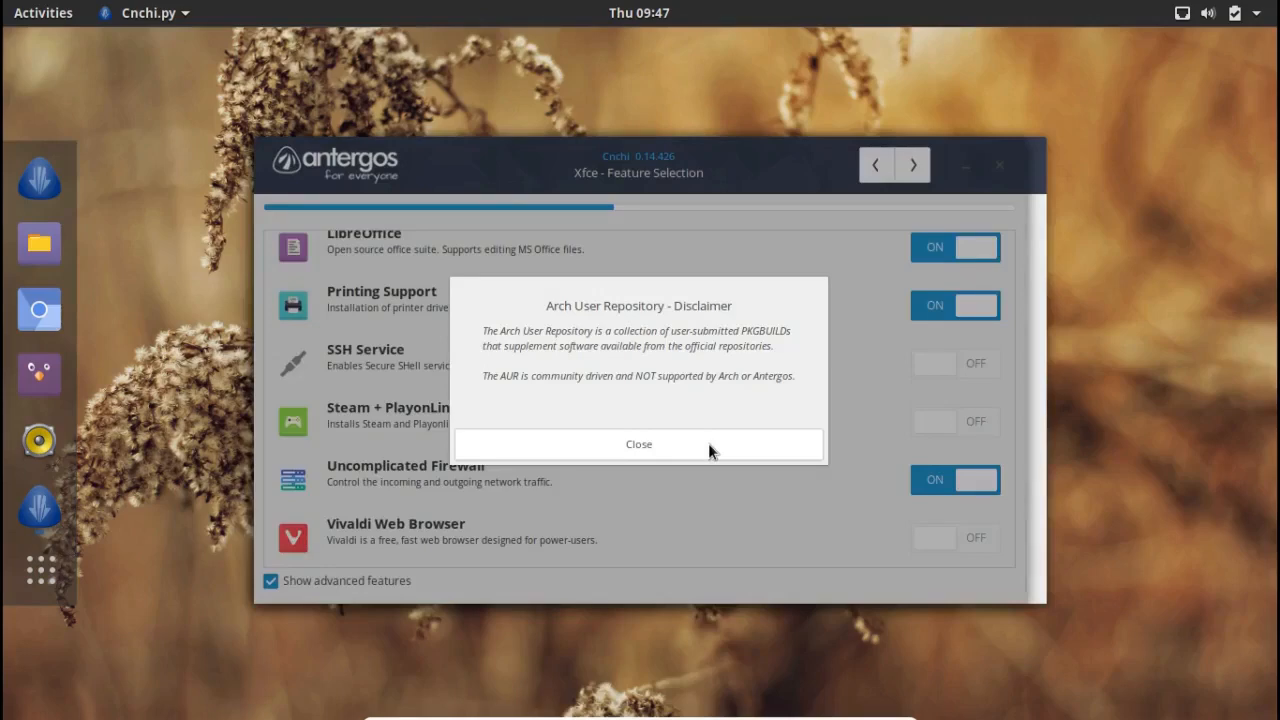
{"action": "left_click", "coordinate": [708, 443]}
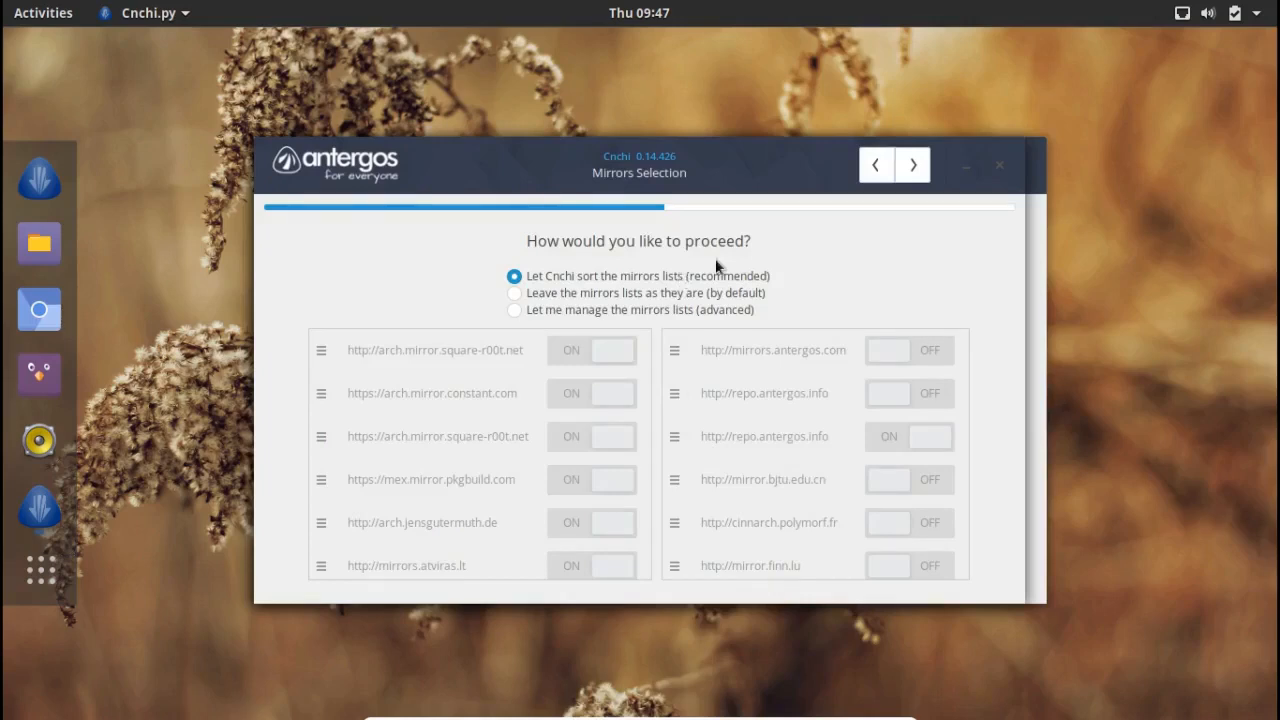
Step: Keep automatic mirror sorting and choose 'Choose exactly where Antergos should be installed'
{"action": "left_click", "coordinate": [906, 170]}
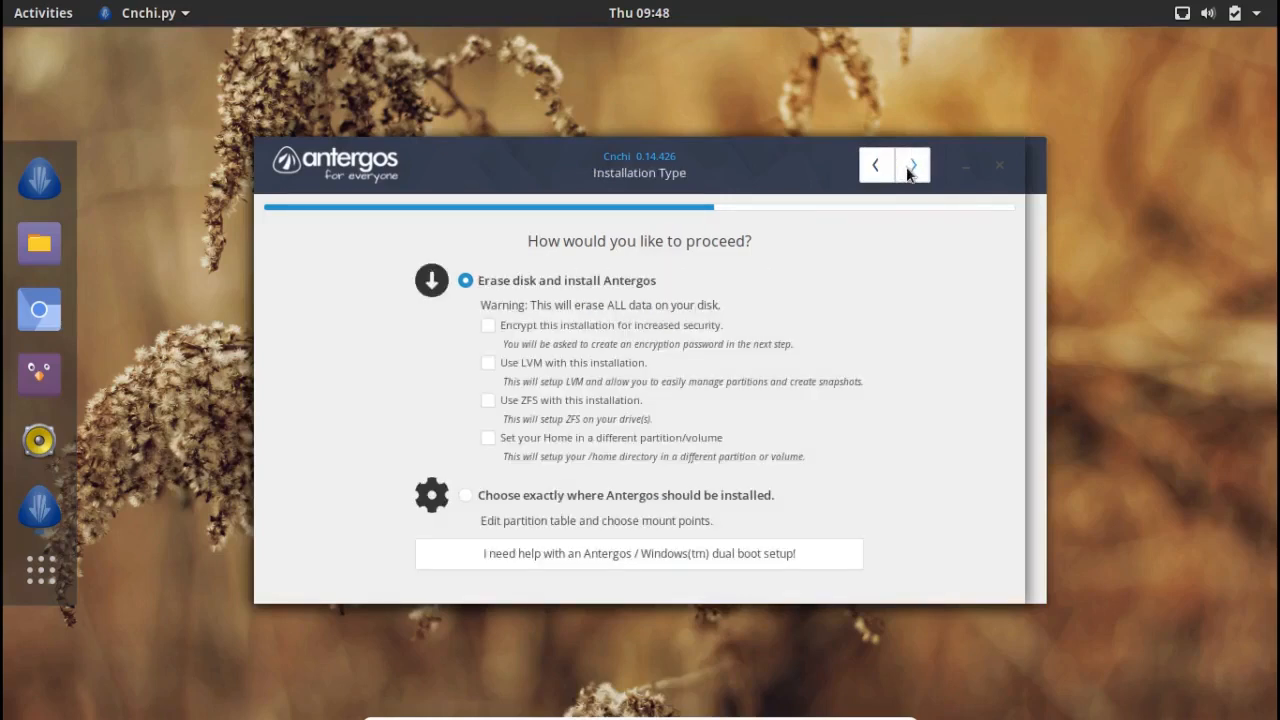
{"action": "left_click", "coordinate": [465, 496]}
{"action": "left_click", "coordinate": [914, 166]}
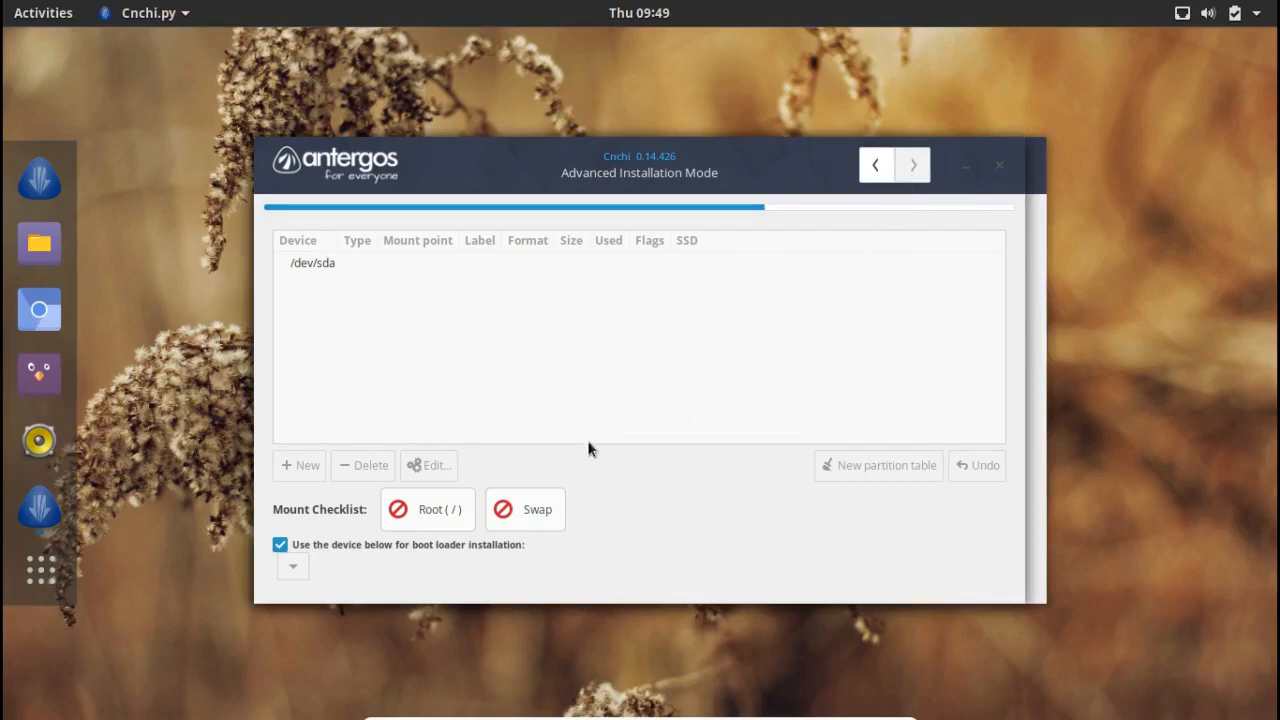
Step: Select /dev/sda and apply a new msdos (MBR) partition table
{"action": "left_click", "coordinate": [324, 264]}
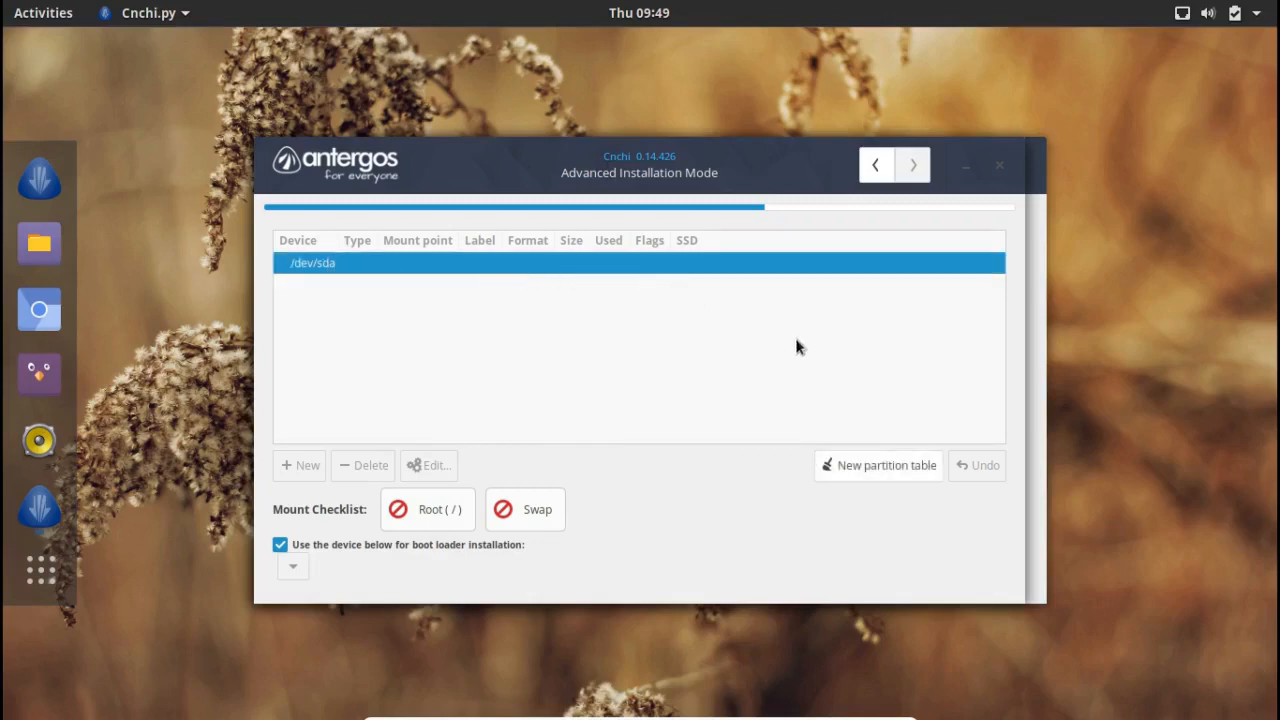
{"action": "left_click", "coordinate": [860, 470]}
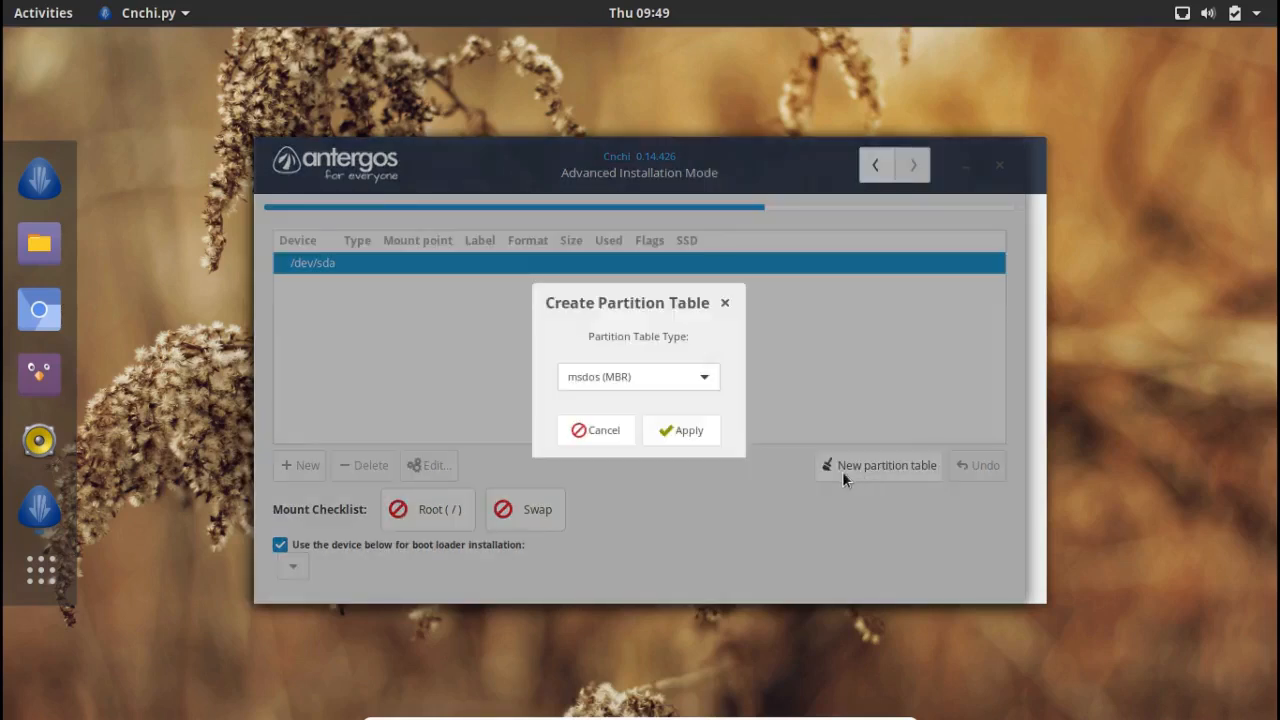
{"action": "left_click", "coordinate": [706, 378]}
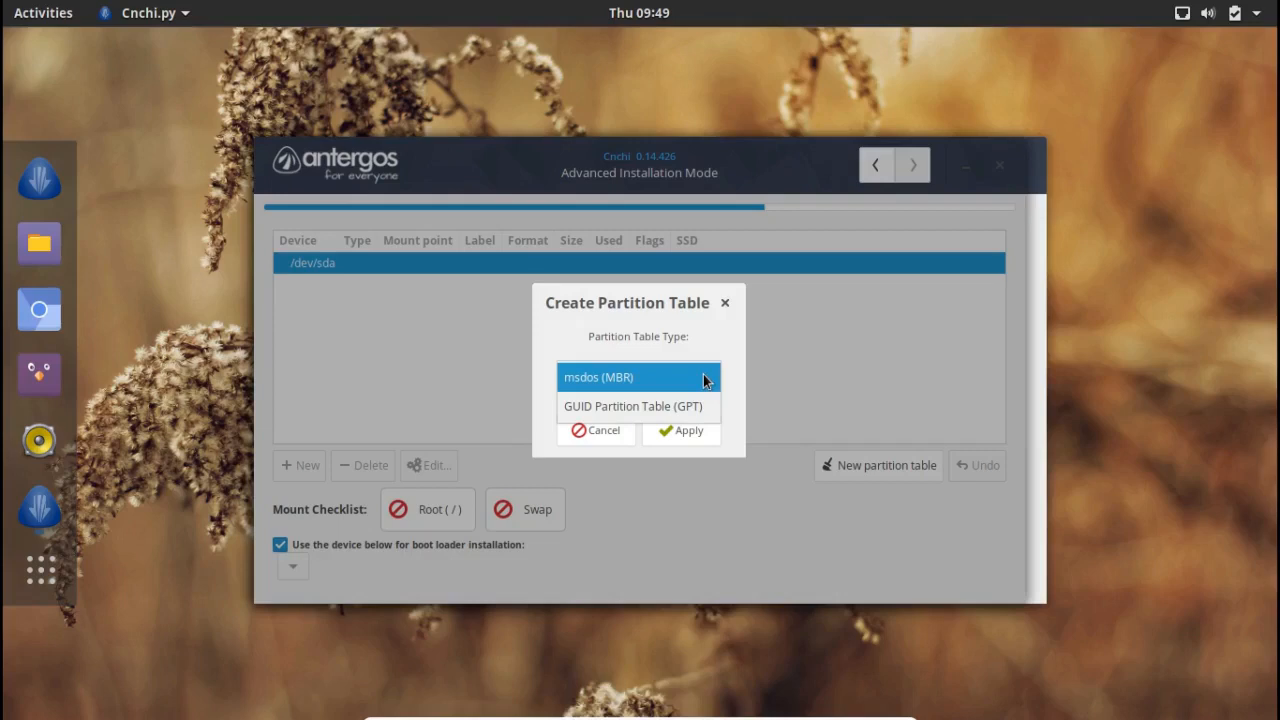
{"action": "left_click", "coordinate": [682, 376]}
{"action": "left_click", "coordinate": [670, 376]}
{"action": "left_click", "coordinate": [669, 377]}
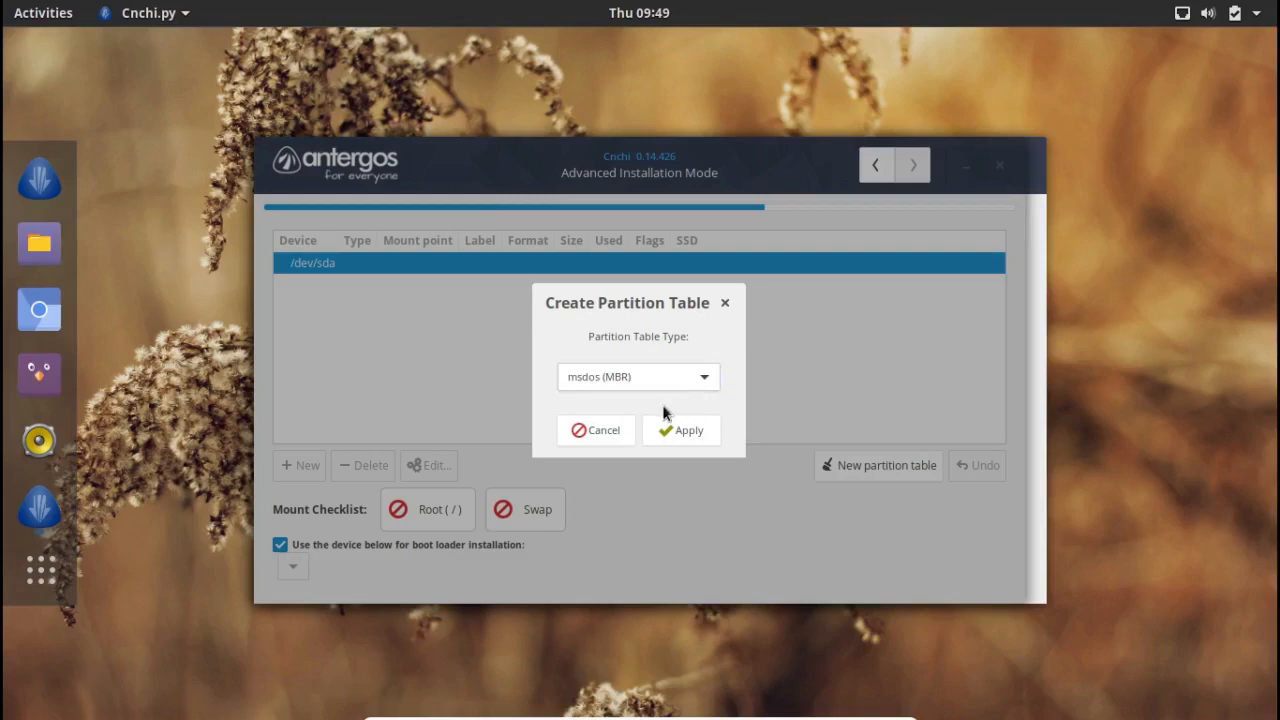
{"action": "left_click", "coordinate": [662, 438]}
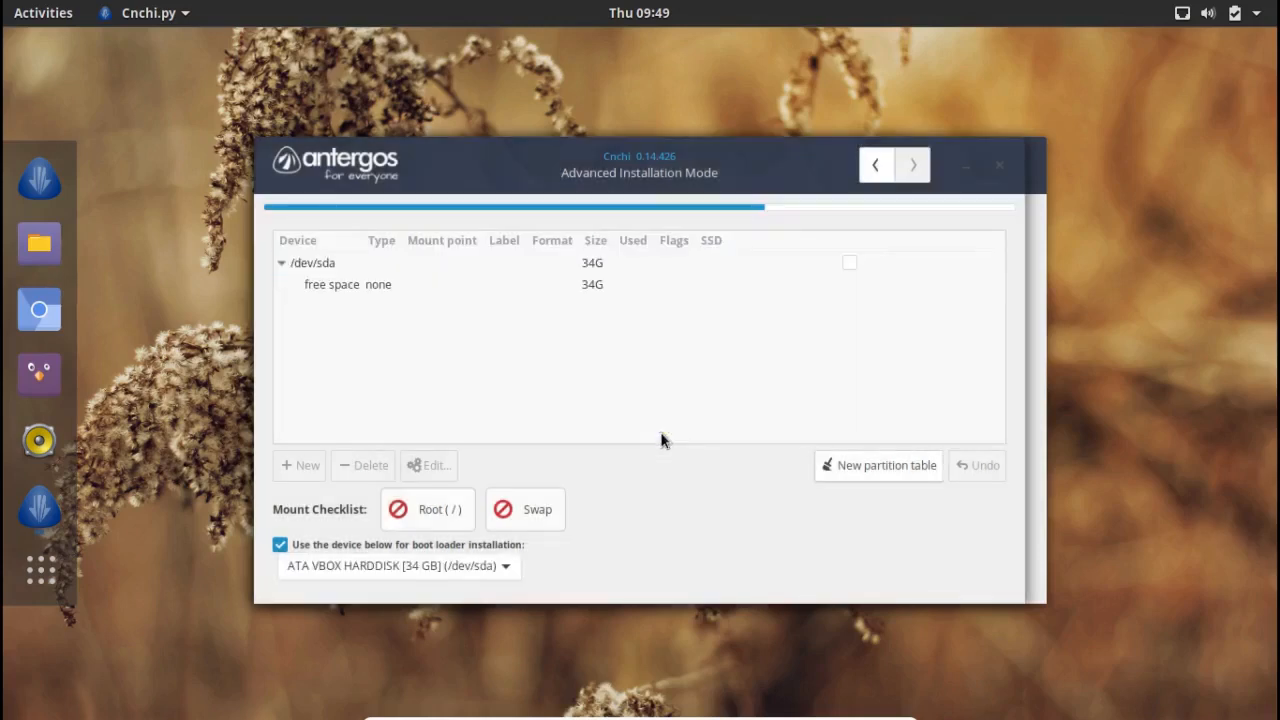
Step: Create a 32000 MB partition mounted at / in the free space on /dev/sda
{"action": "left_click", "coordinate": [363, 290]}
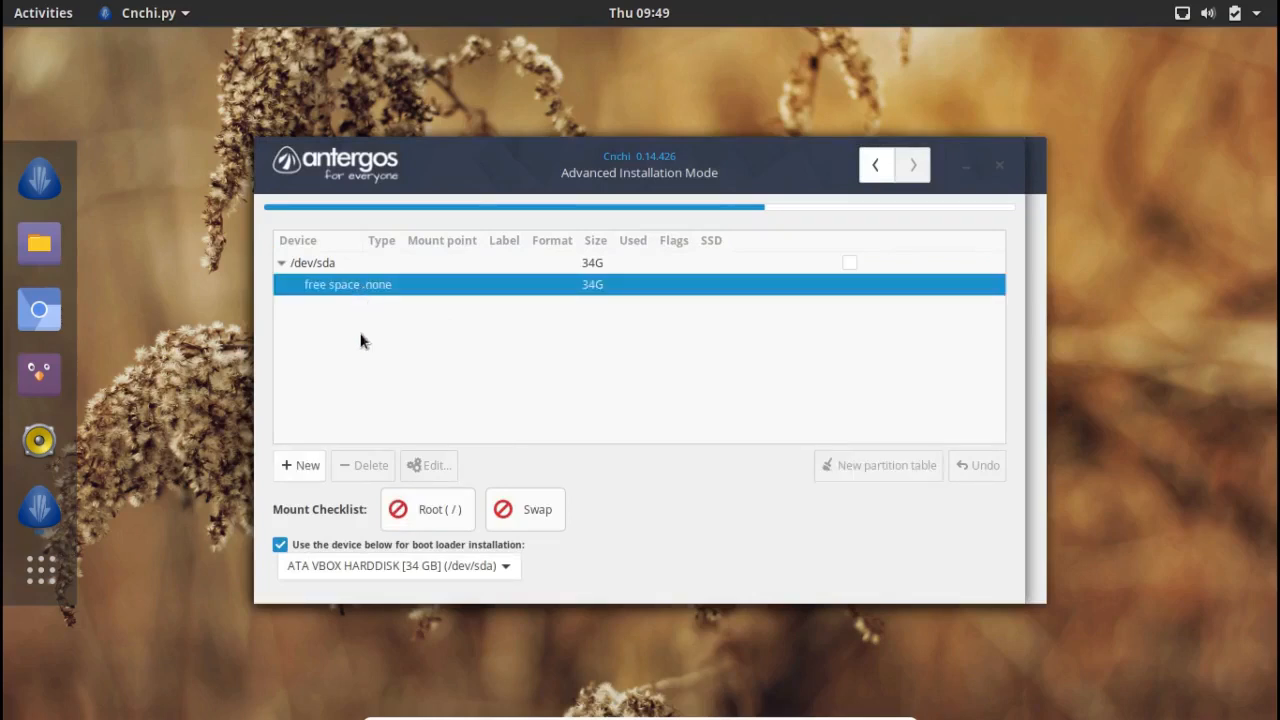
{"action": "left_click", "coordinate": [298, 466]}
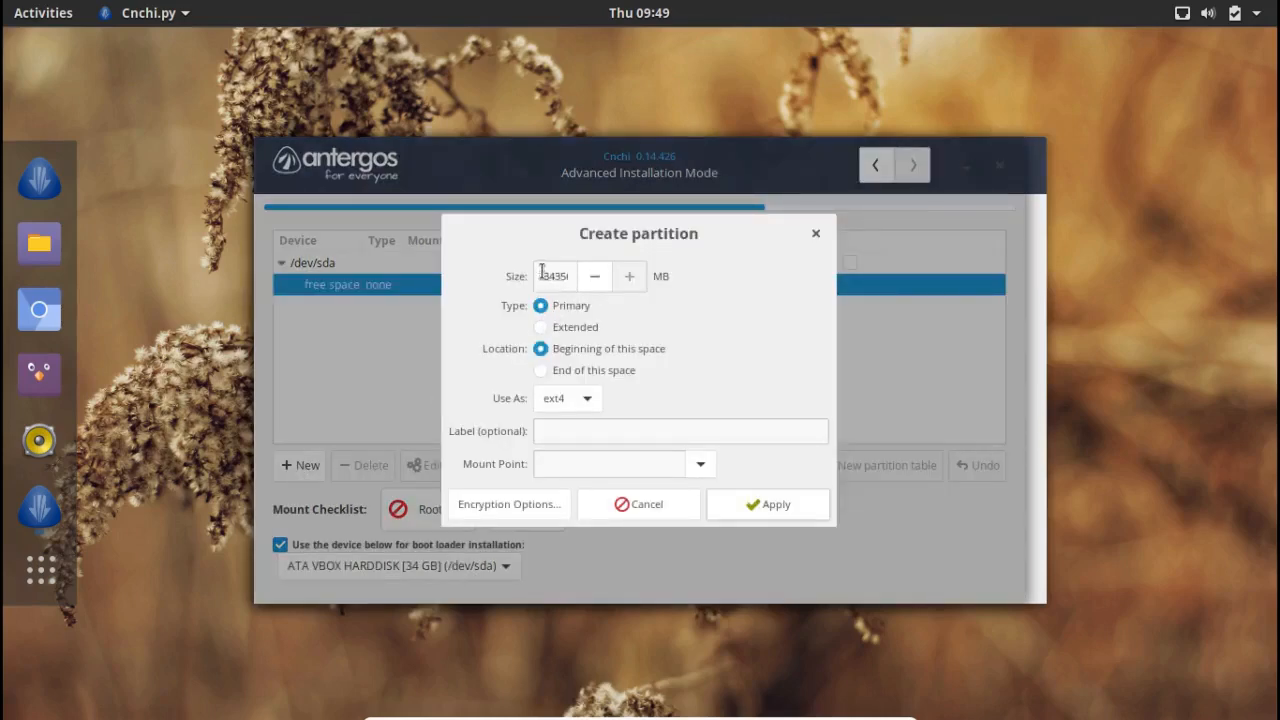
{"action": "left_click_drag", "start_coordinate": [543, 273], "coordinate": [780, 280]}
{"action": "type", "text": "32"}
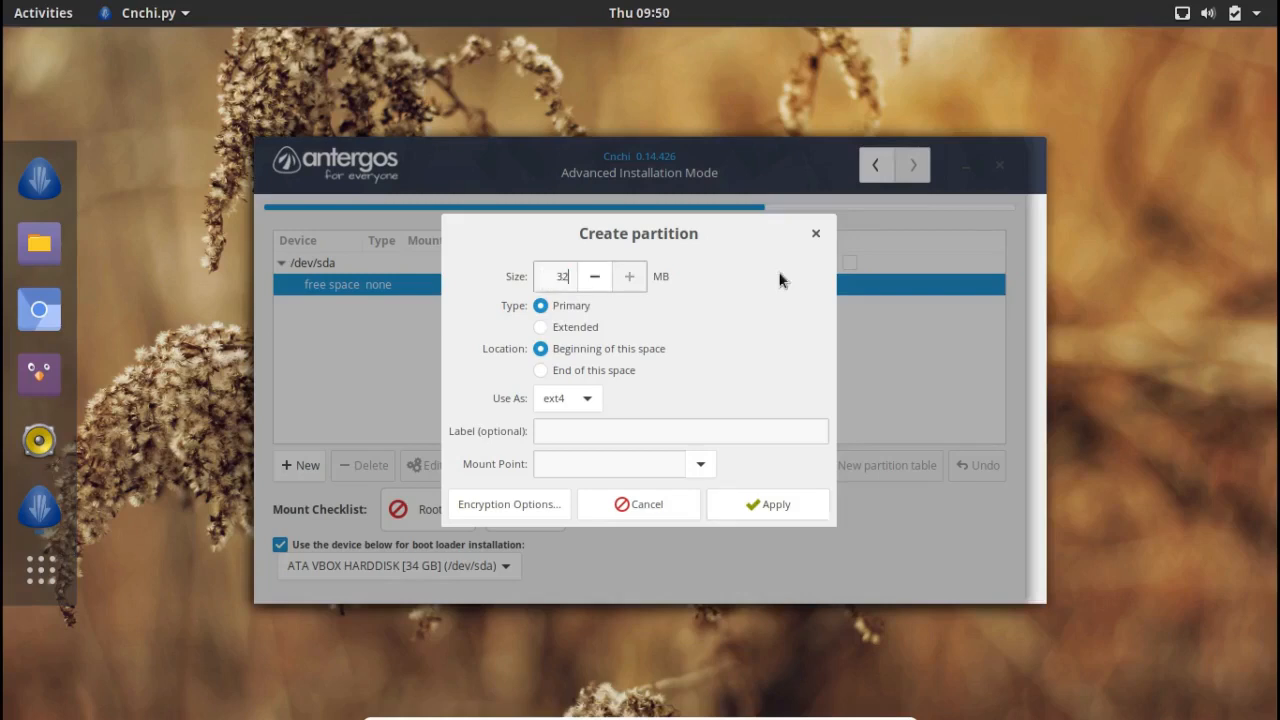
{"action": "type", "text": "000"}
{"action": "left_click", "coordinate": [700, 463]}
{"action": "left_click", "coordinate": [660, 496]}
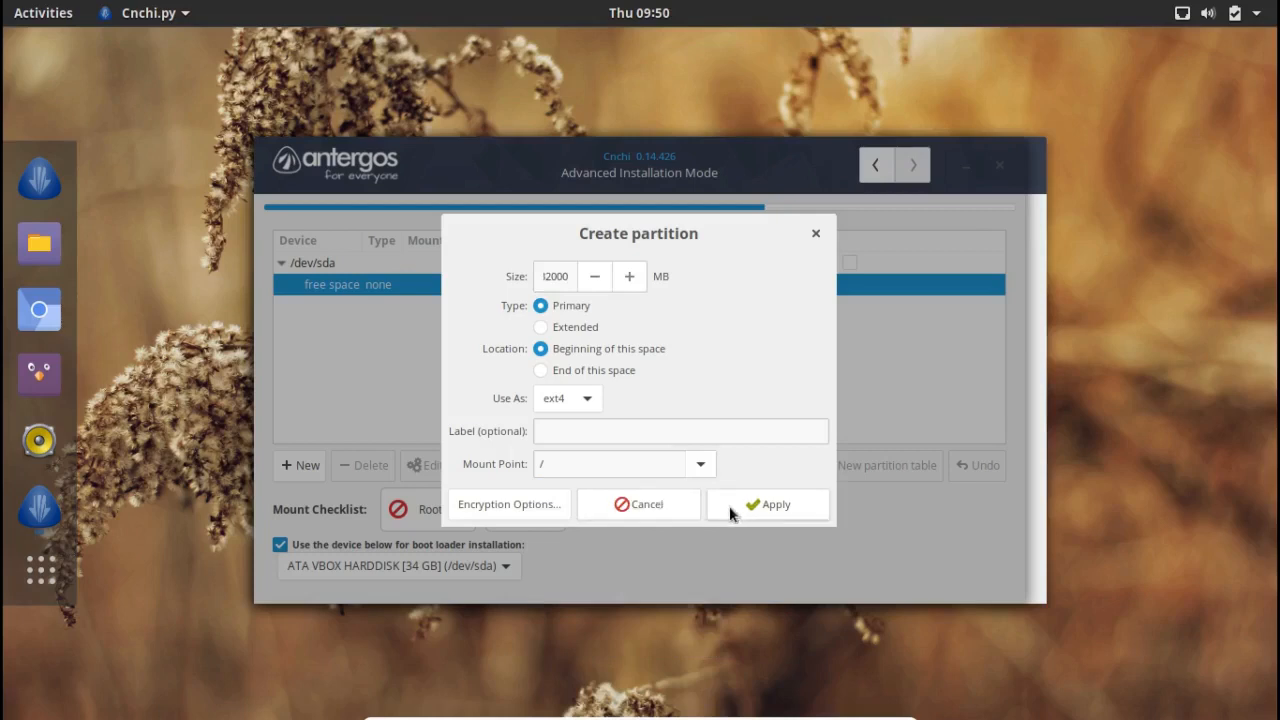
{"action": "left_click", "coordinate": [765, 506]}
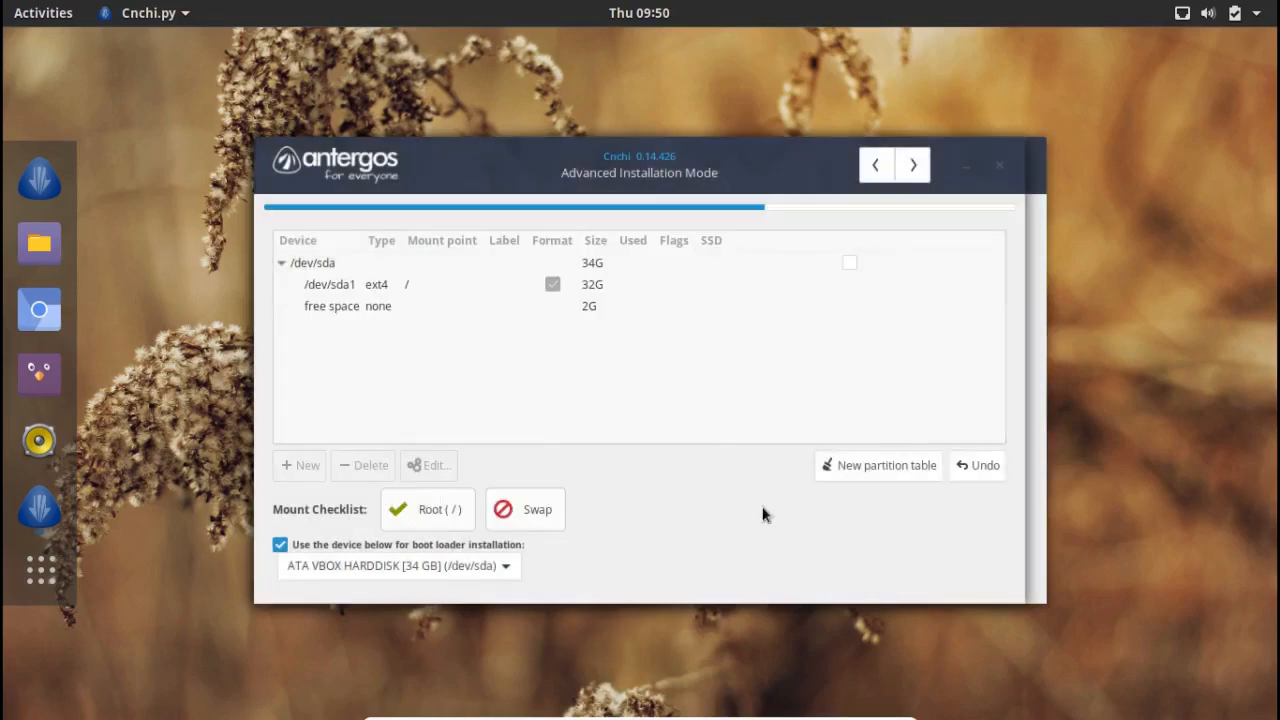
Step: Create /dev/sda2 as a 2G swap partition in the remaining free space
{"action": "left_click", "coordinate": [386, 306]}
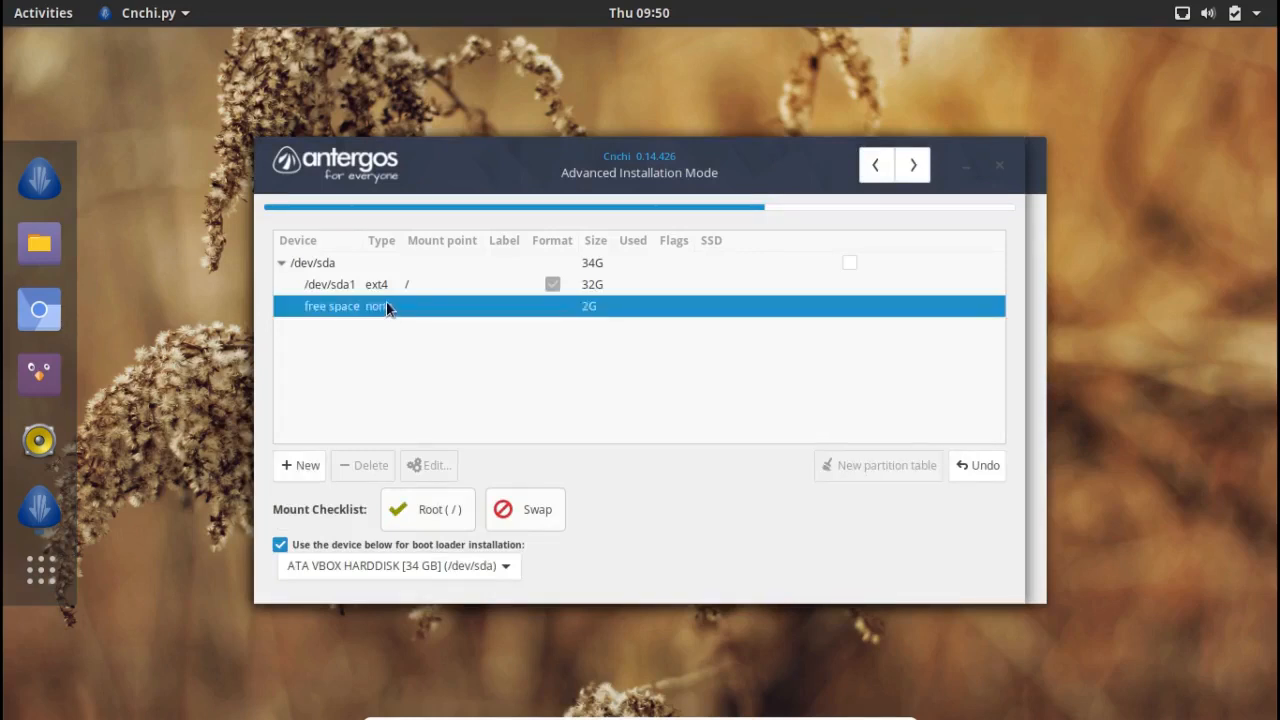
{"action": "left_click", "coordinate": [313, 464]}
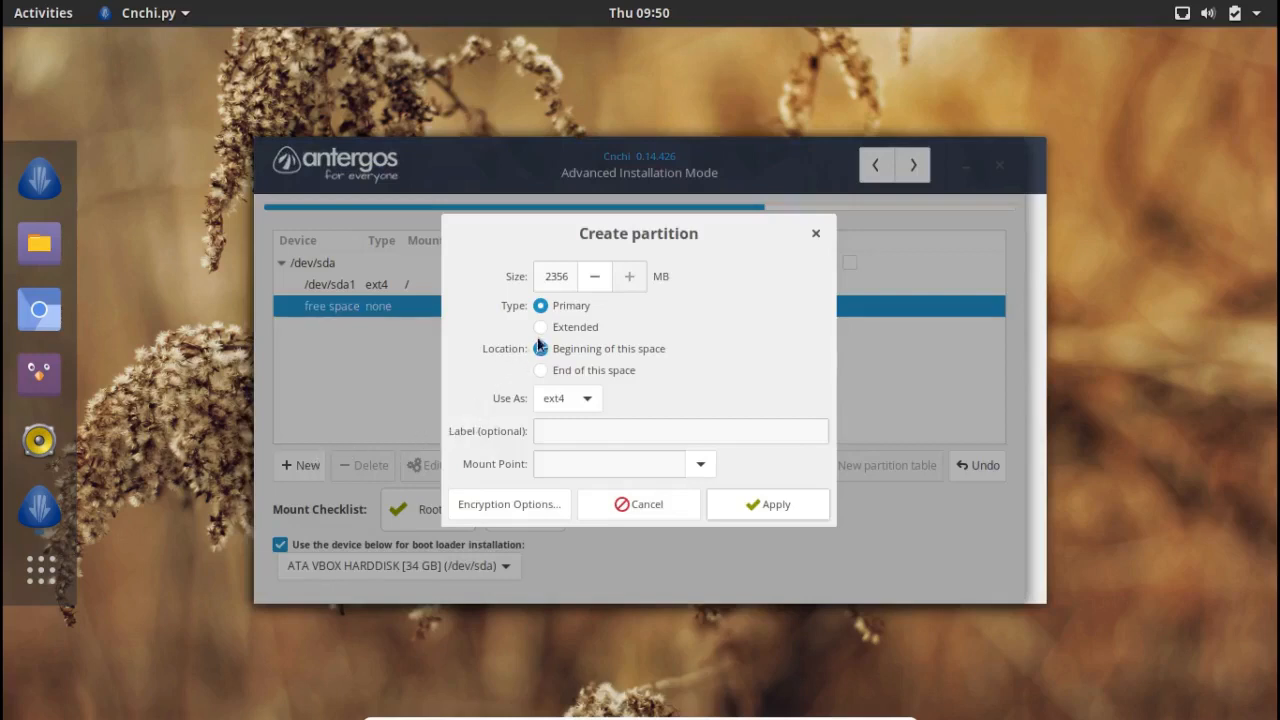
{"action": "left_click", "coordinate": [586, 405]}
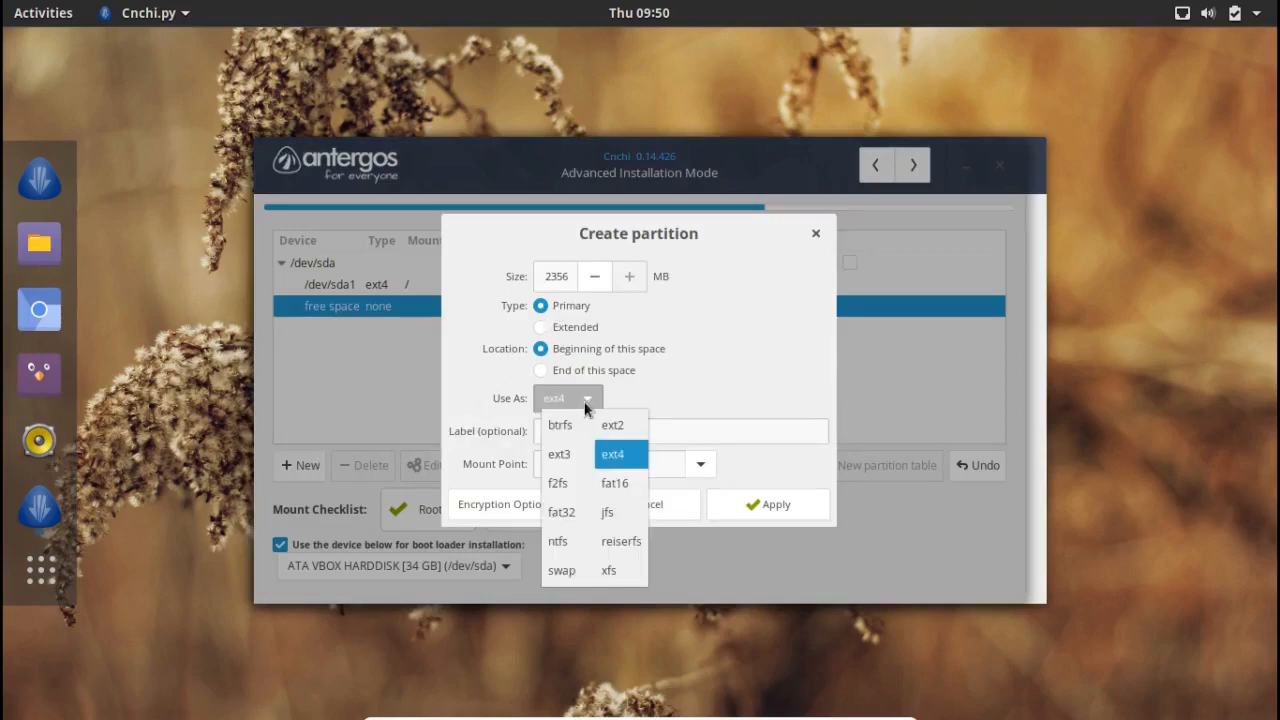
{"action": "left_click", "coordinate": [562, 571]}
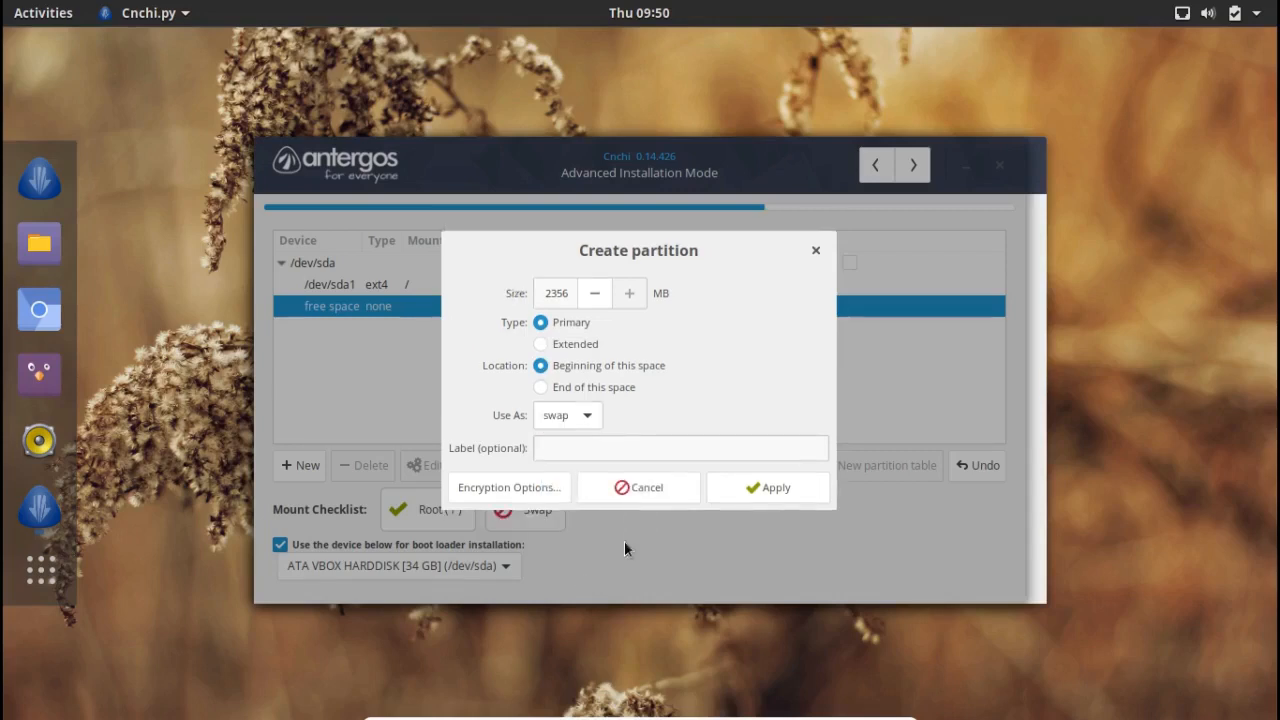
{"action": "left_click", "coordinate": [765, 490]}
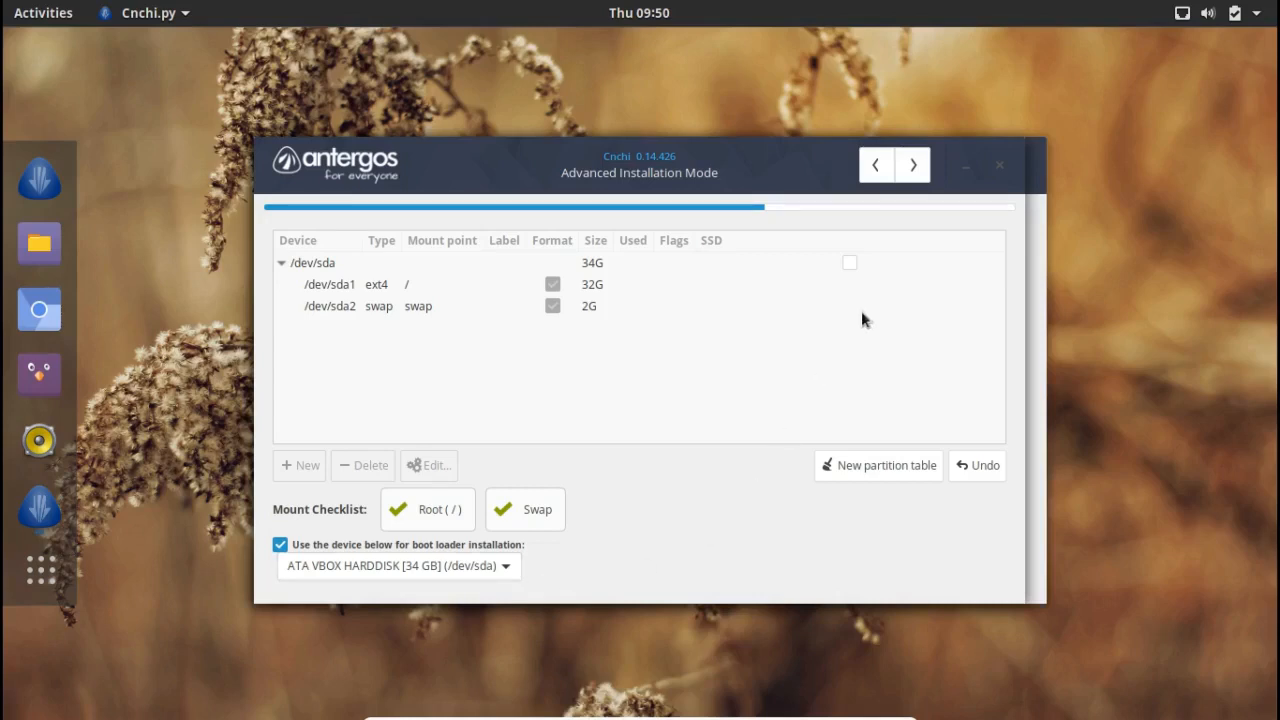
Step: Review the installation summary of features and partitions, then answer Yes to start installing
{"action": "left_click", "coordinate": [915, 166]}
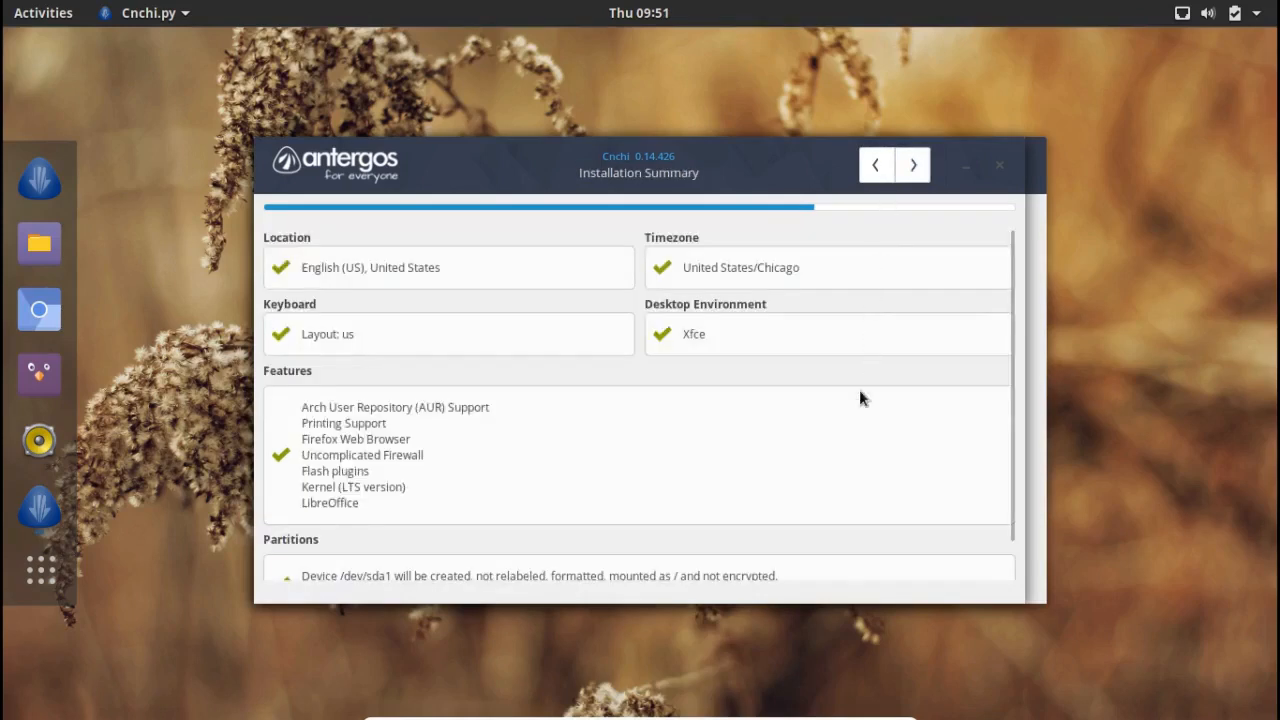
{"action": "left_click", "coordinate": [1007, 549]}
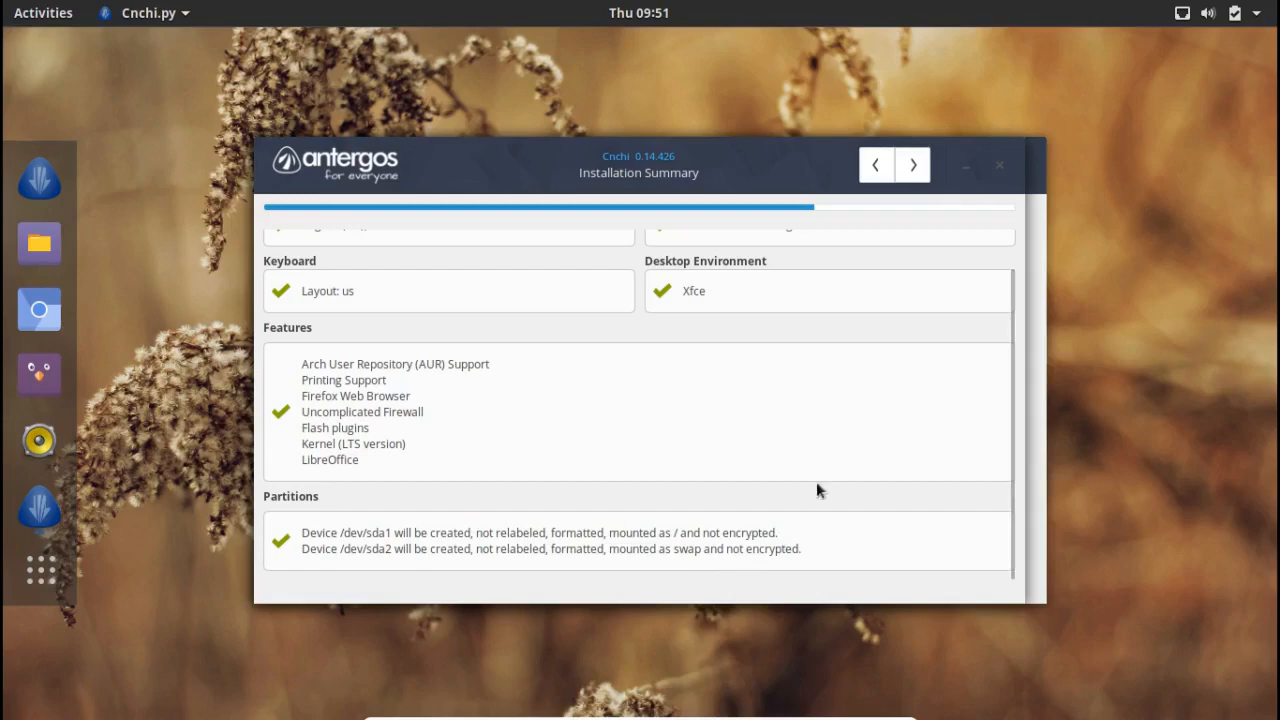
{"action": "left_click", "coordinate": [905, 175]}
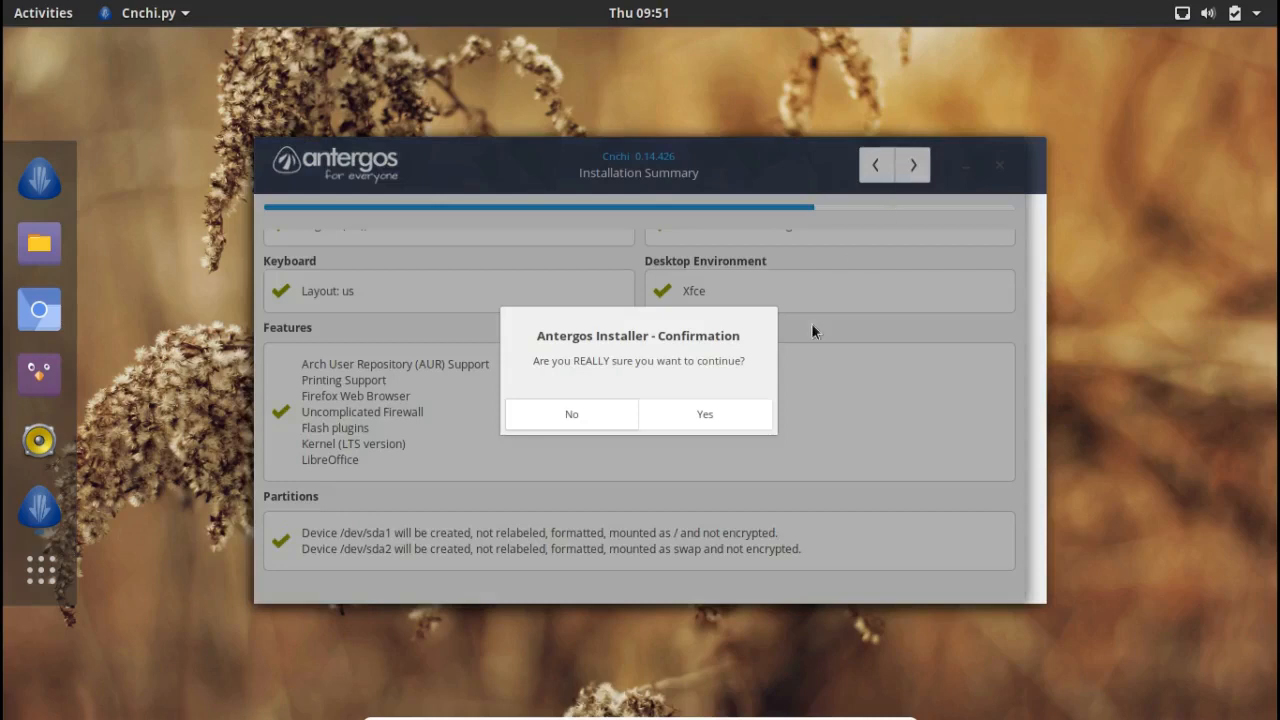
{"action": "left_click", "coordinate": [747, 413]}
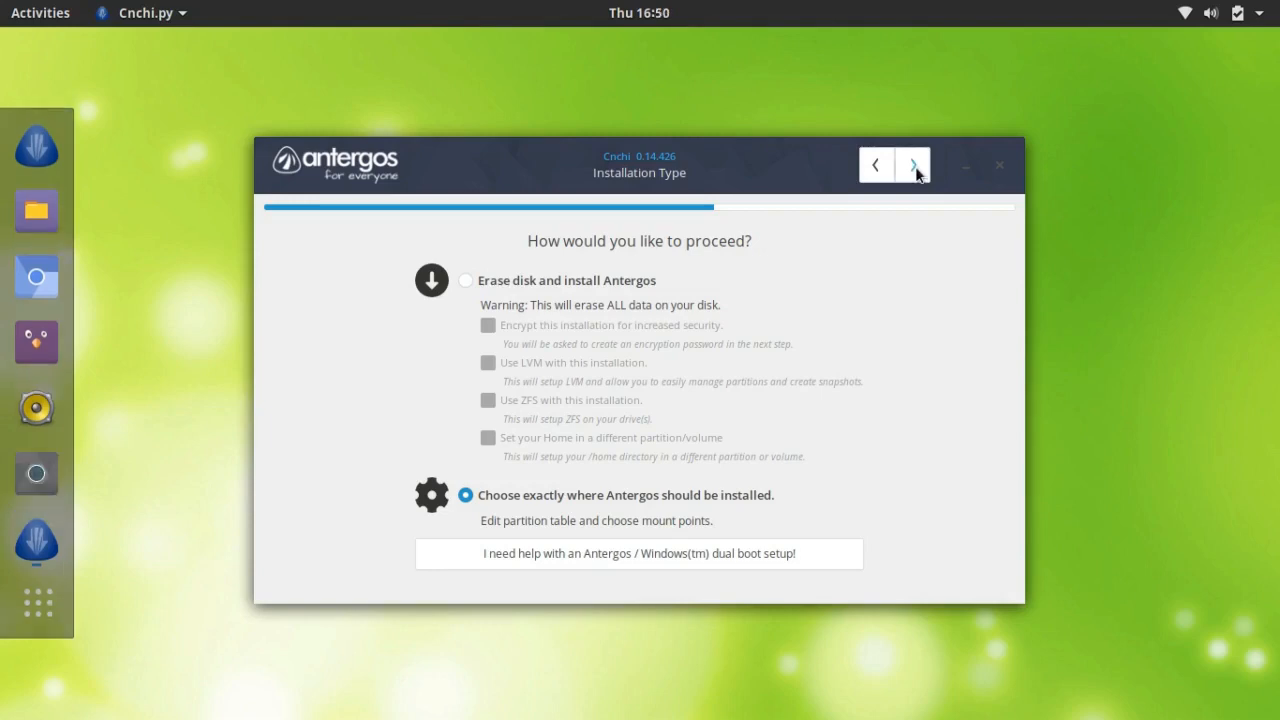
Step: Proceed to the manual partitioning page showing the 500G /dev/sda and 1T /dev/sdc drives
{"action": "left_click", "coordinate": [913, 166]}
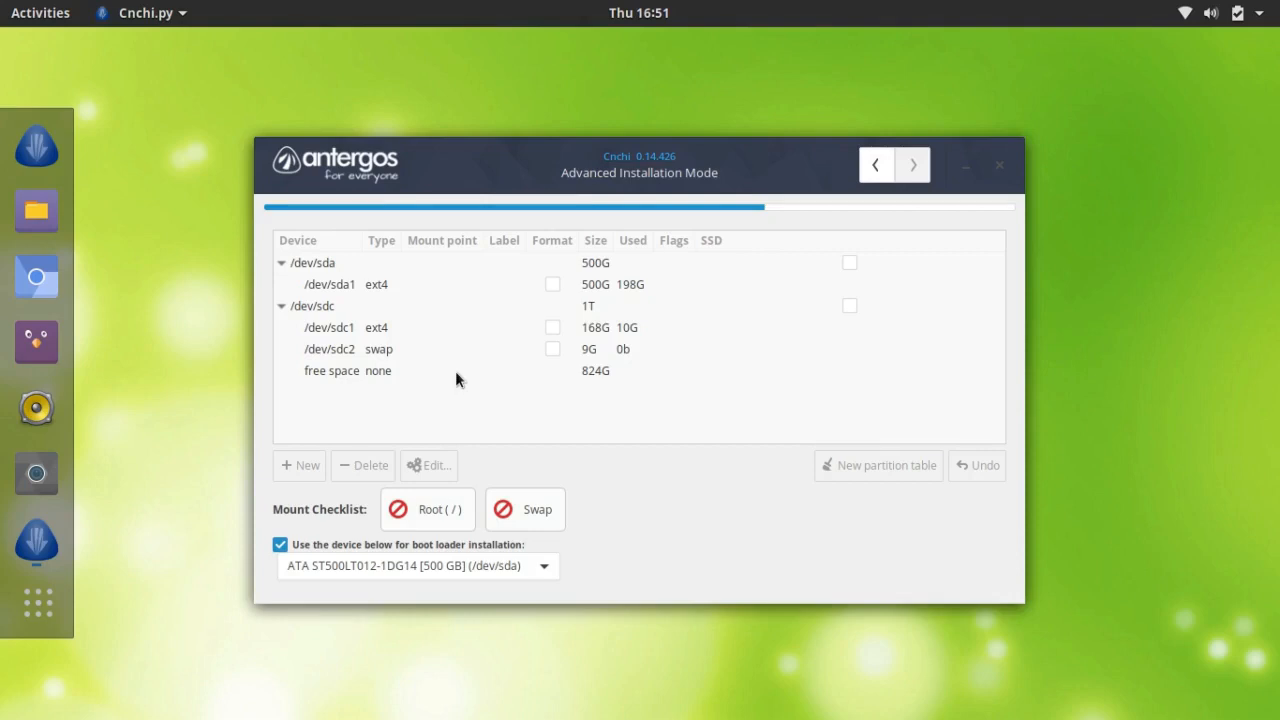
Step: Put the boot loader on the TOSHIBA External USB 3.0 drive and start a partition in /dev/sdc's 824G free space
{"action": "left_click", "coordinate": [542, 566]}
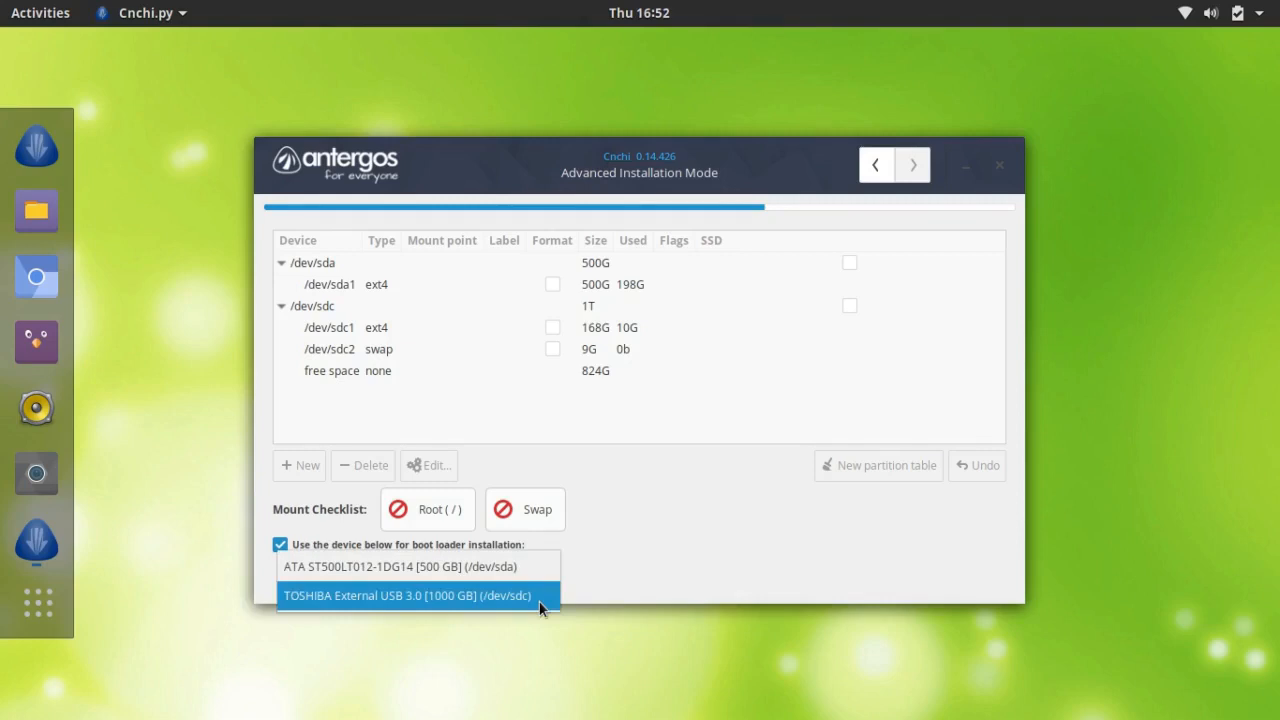
{"action": "left_click", "coordinate": [539, 598]}
{"action": "left_click", "coordinate": [423, 371]}
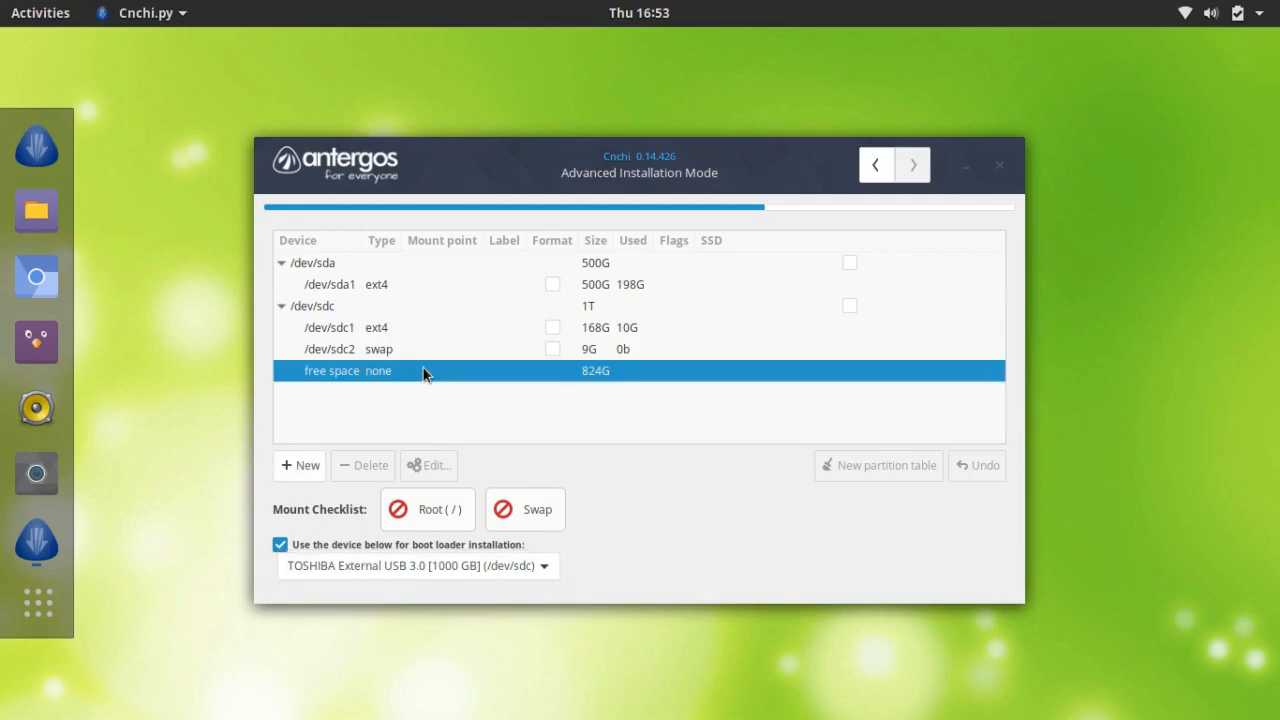
{"action": "left_click", "coordinate": [298, 465]}
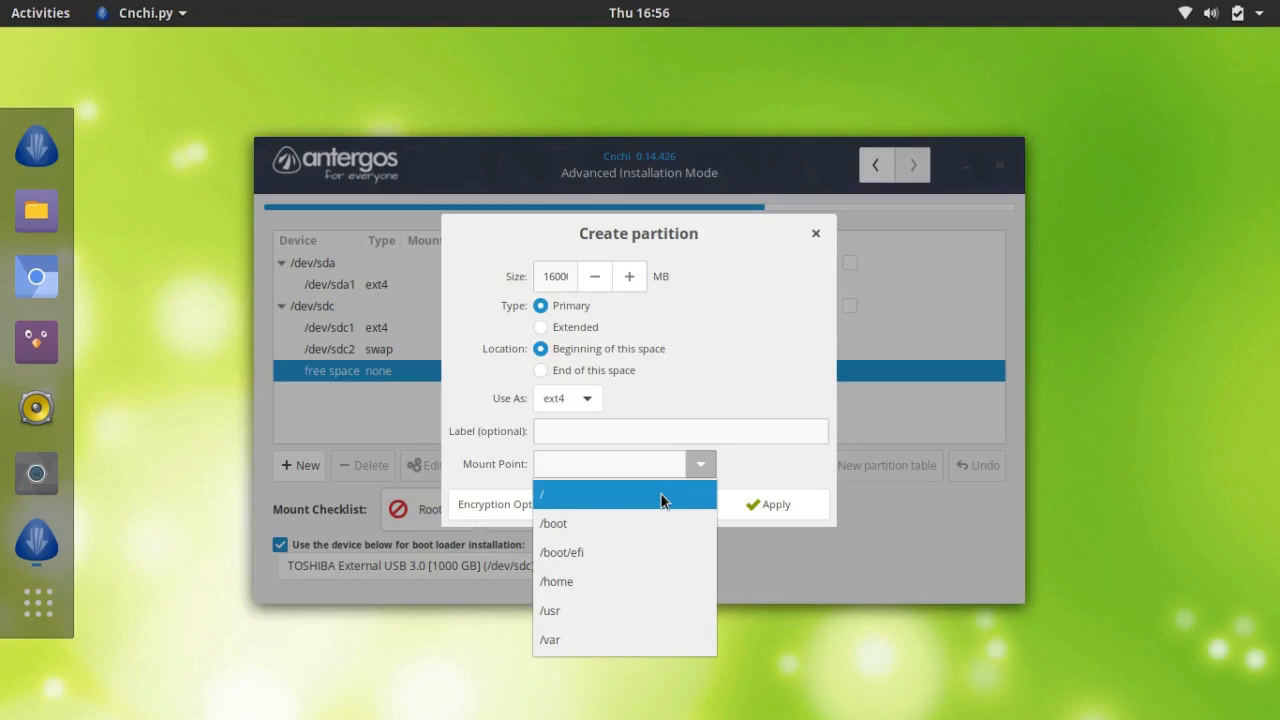
Step: Create a 160G ext4 partition /dev/sdc3 mounted at /, leaving 664G free
{"action": "left_click", "coordinate": [661, 494]}
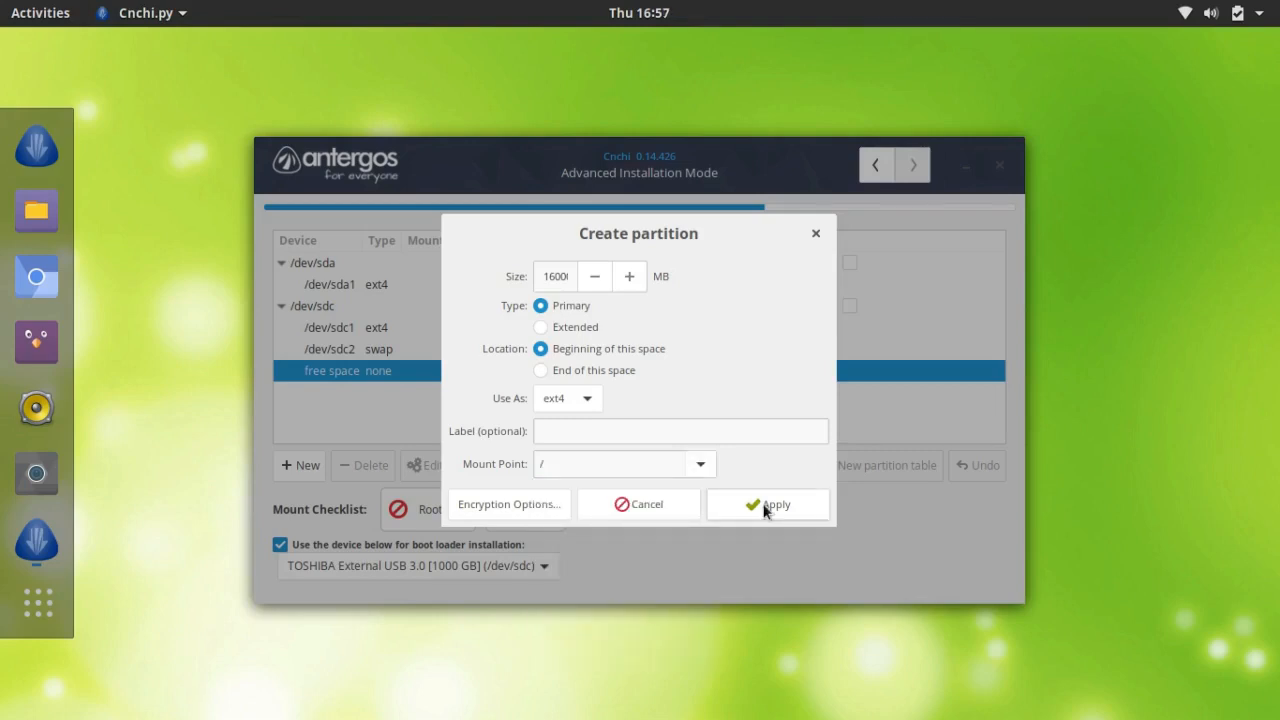
{"action": "left_click", "coordinate": [764, 506]}
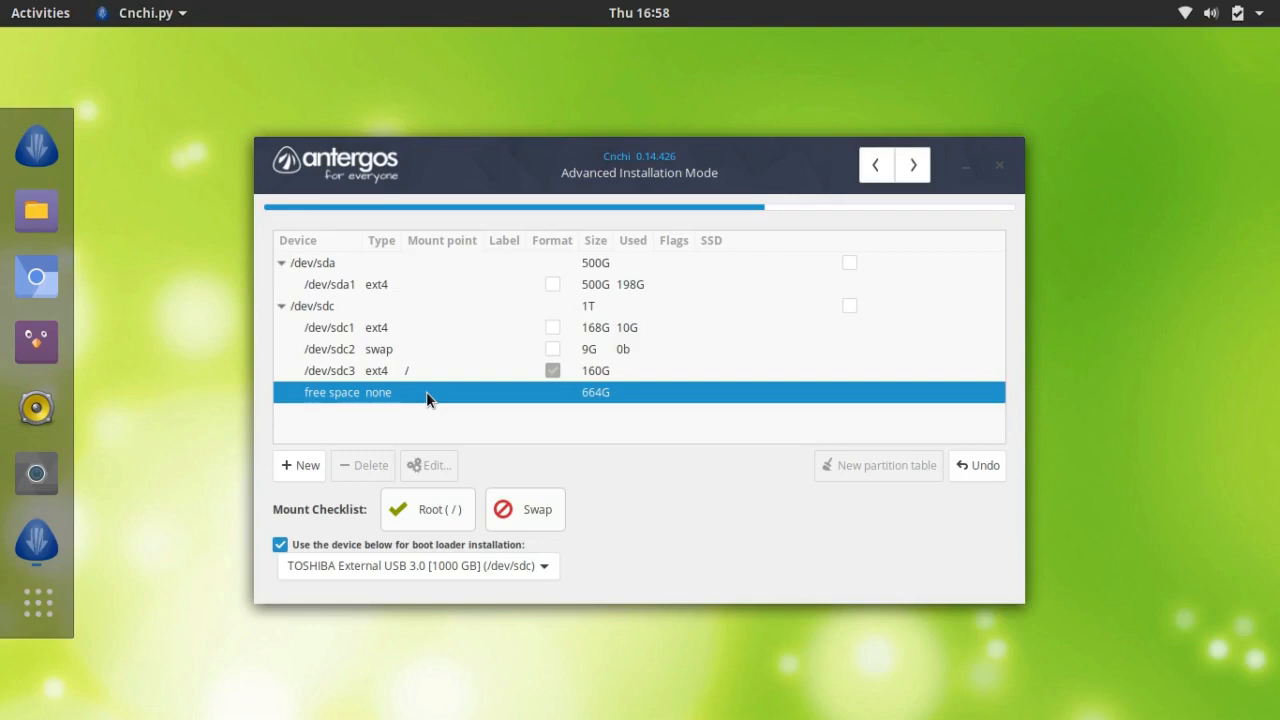
Step: Create /dev/sdc4 as an extended partition spanning the full remaining 664G
{"action": "left_click", "coordinate": [302, 466]}
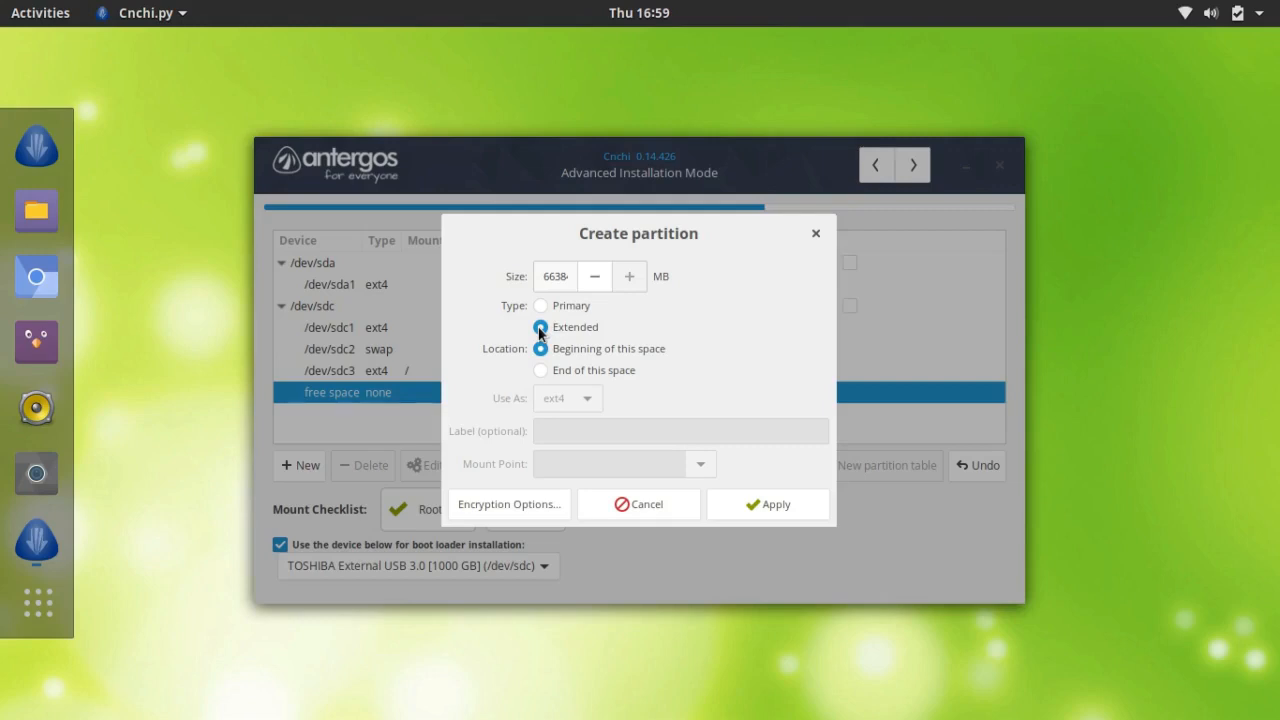
{"action": "left_click", "coordinate": [768, 504]}
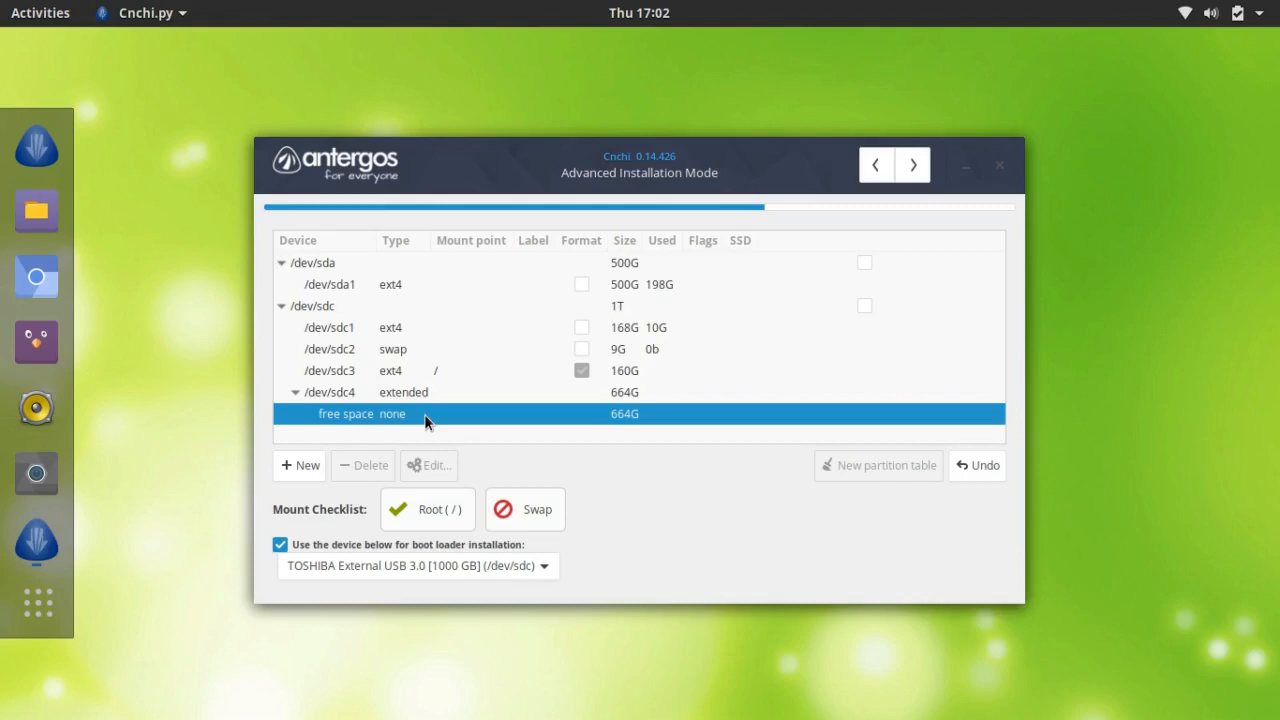
Step: Define a 4096 MB logical partition inside /dev/sdc4 and set it to swap
{"action": "left_click", "coordinate": [303, 466]}
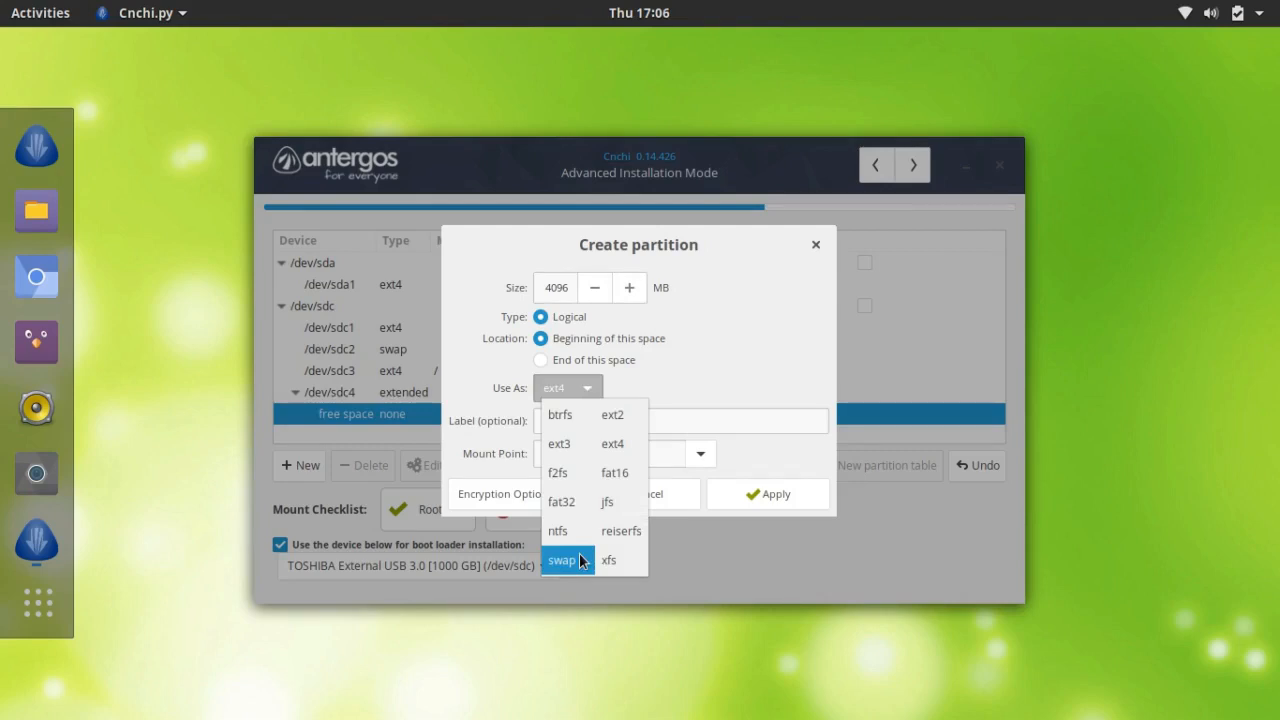
{"action": "left_click", "coordinate": [580, 560]}
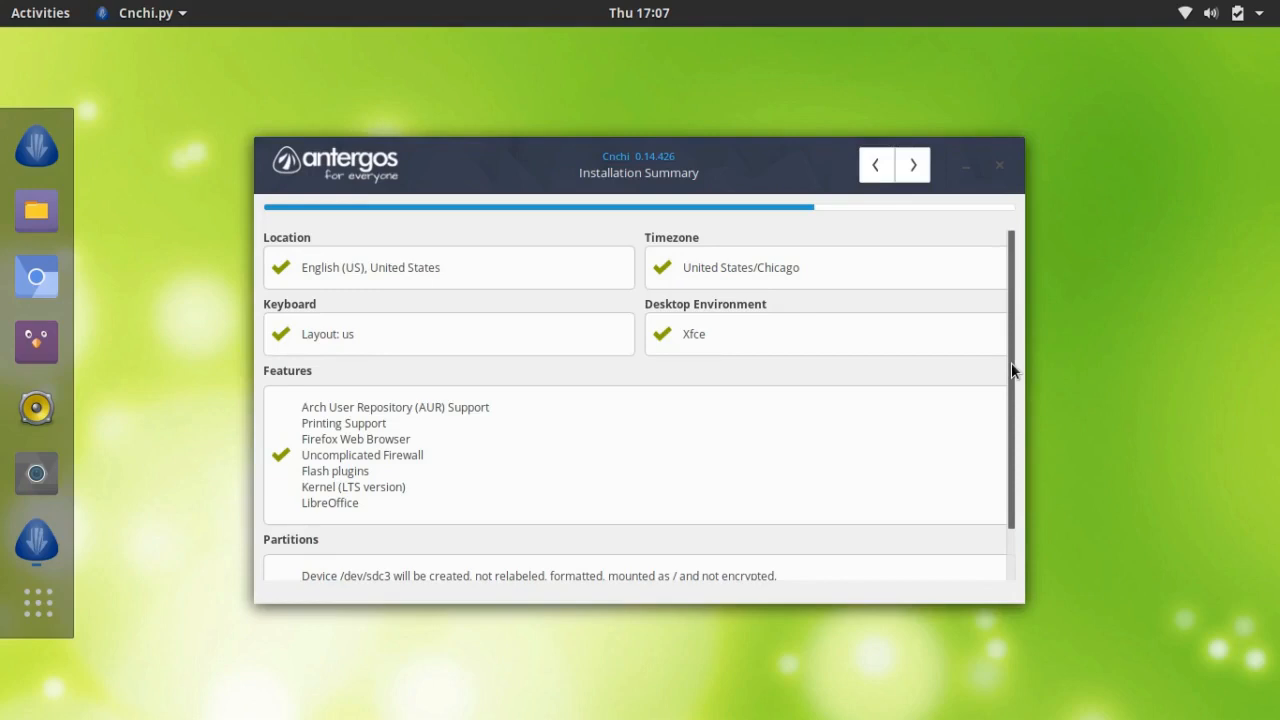
Step: Review the summary's partitions (/dev/sdc3 as /, /dev/sdc4, /dev/sdc5 swap) and proceed to install
{"action": "scroll", "coordinate": [897, 537], "scroll_direction": "down", "scroll_amount": 2}
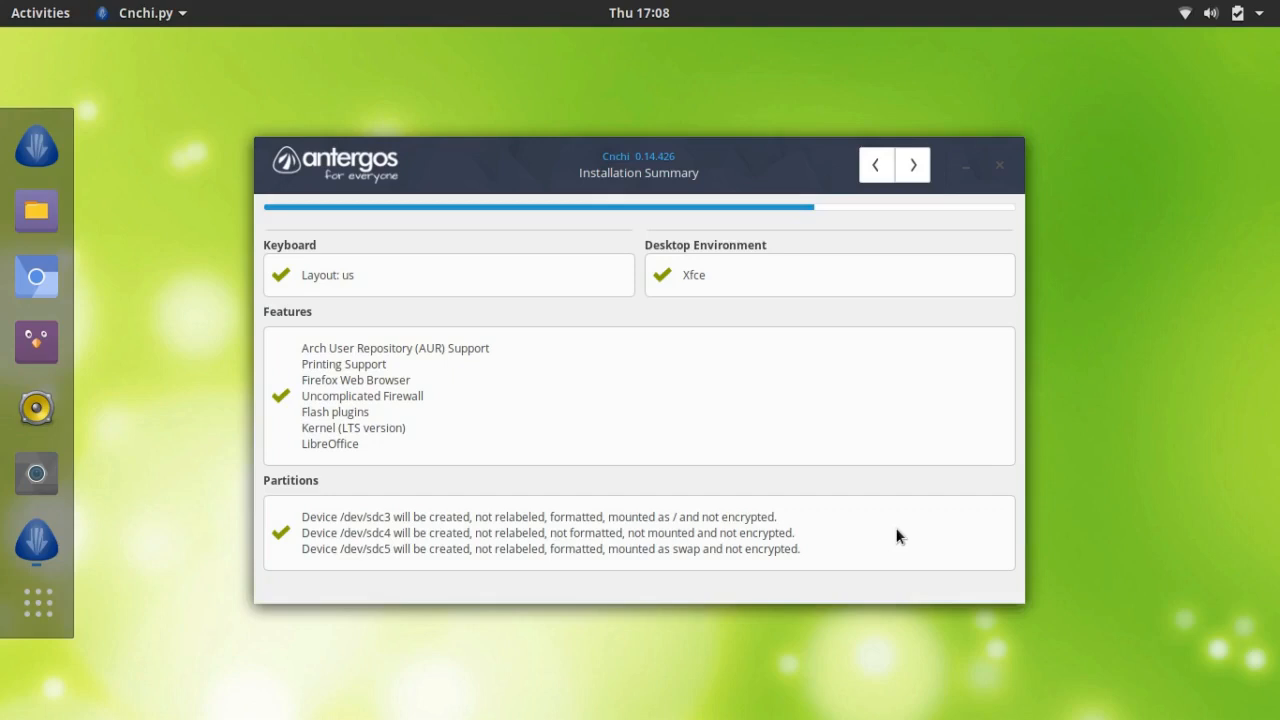
{"action": "scroll", "coordinate": [897, 536], "scroll_direction": "up", "scroll_amount": 1}
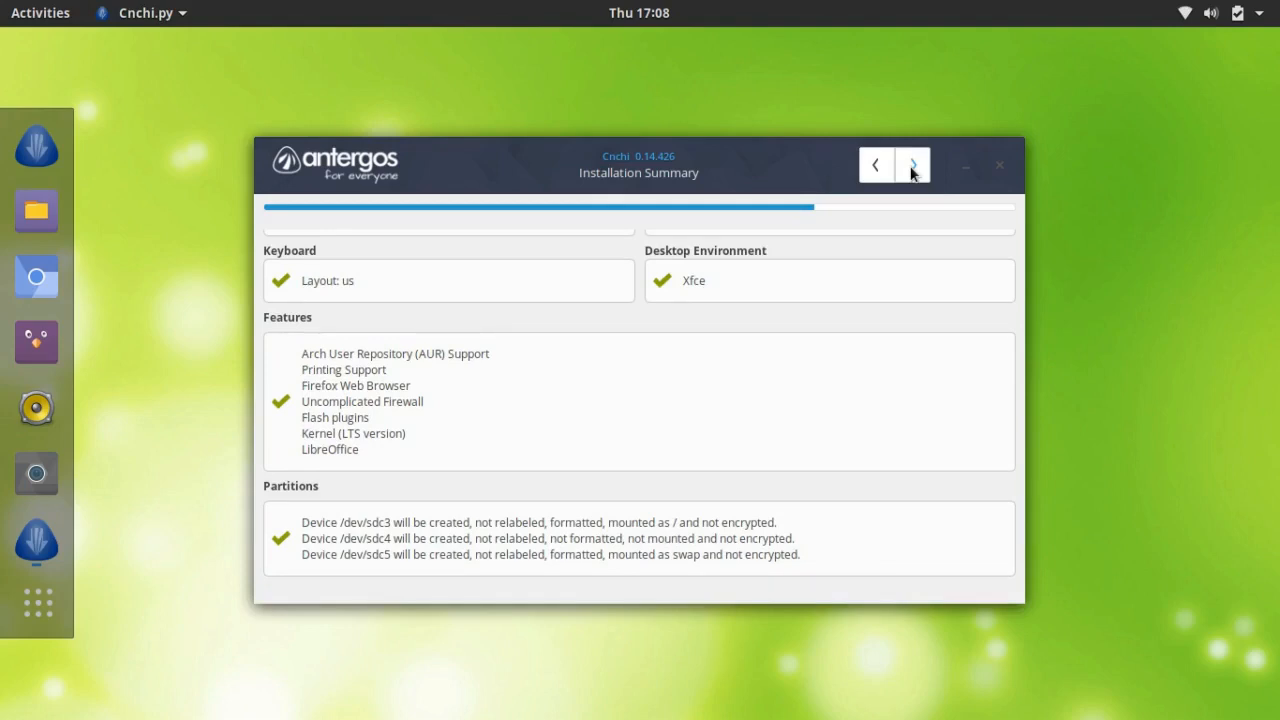
{"action": "left_click", "coordinate": [912, 168]}
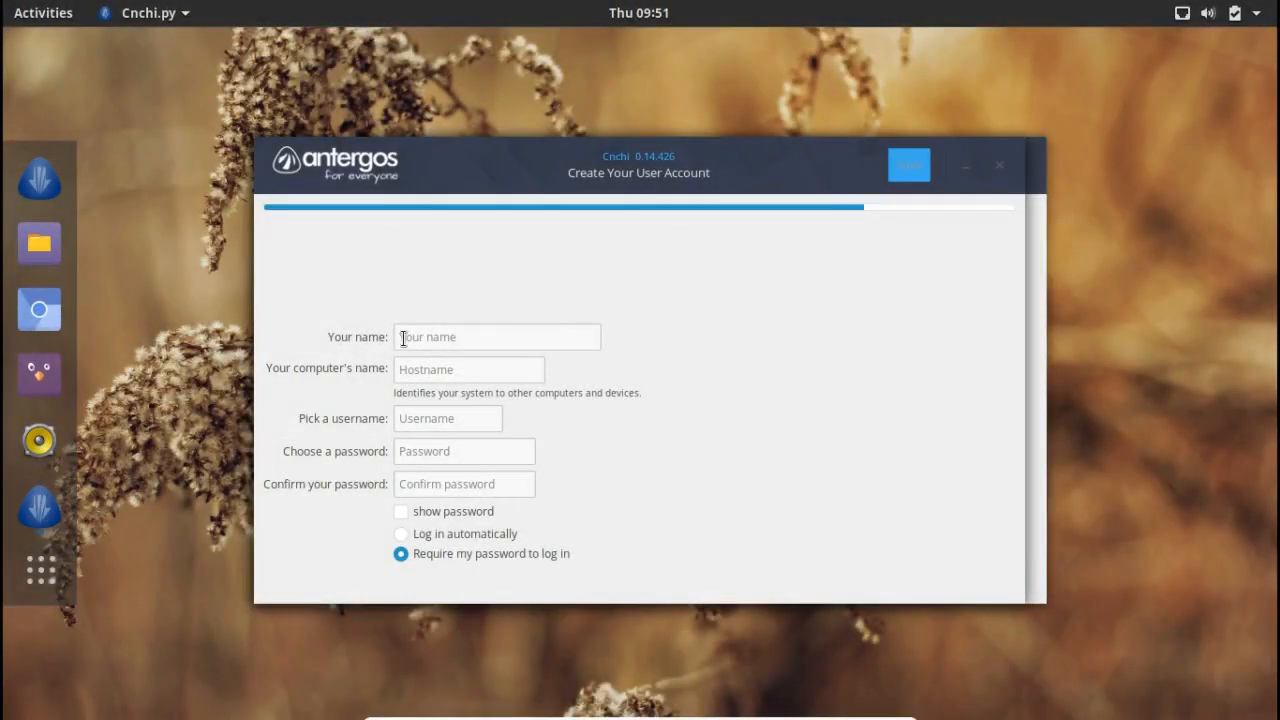
Step: Enter the user's full name, a computer name and a username
{"action": "left_click", "coordinate": [403, 338]}
{"action": "type", "text": "X"}
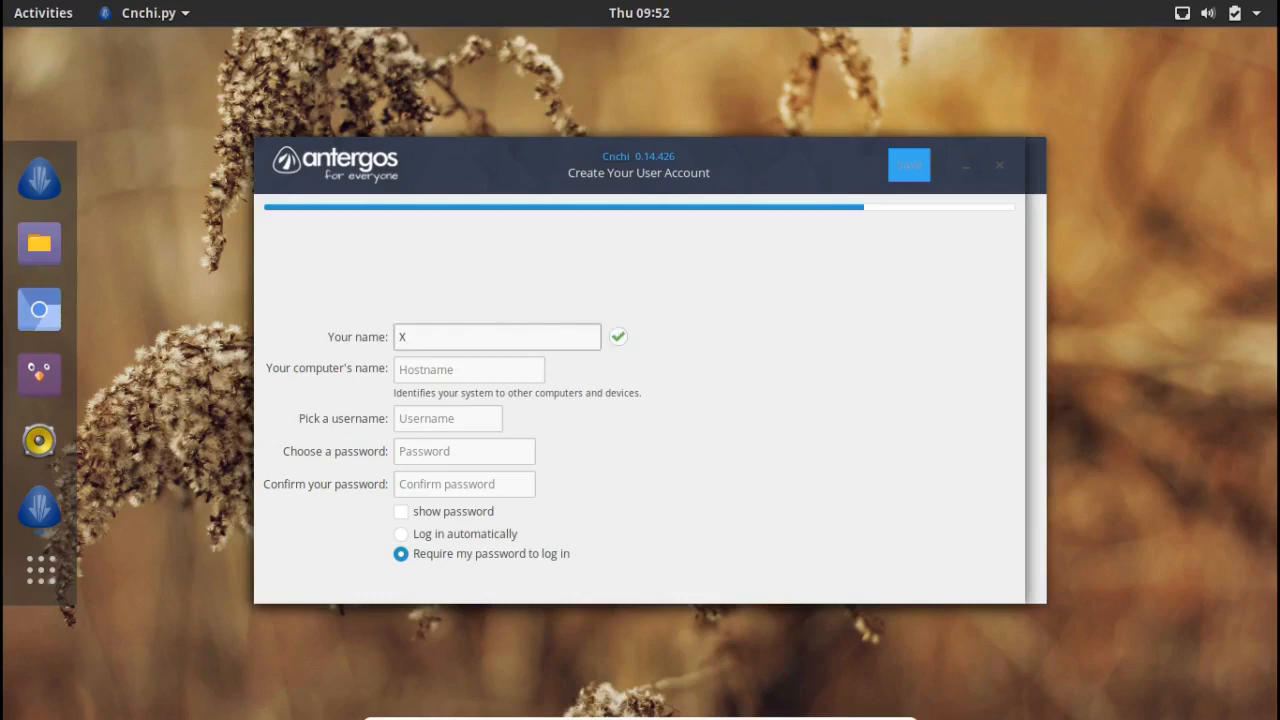
{"action": "type", "text": "ramTech"}
{"action": "left_click", "coordinate": [401, 371]}
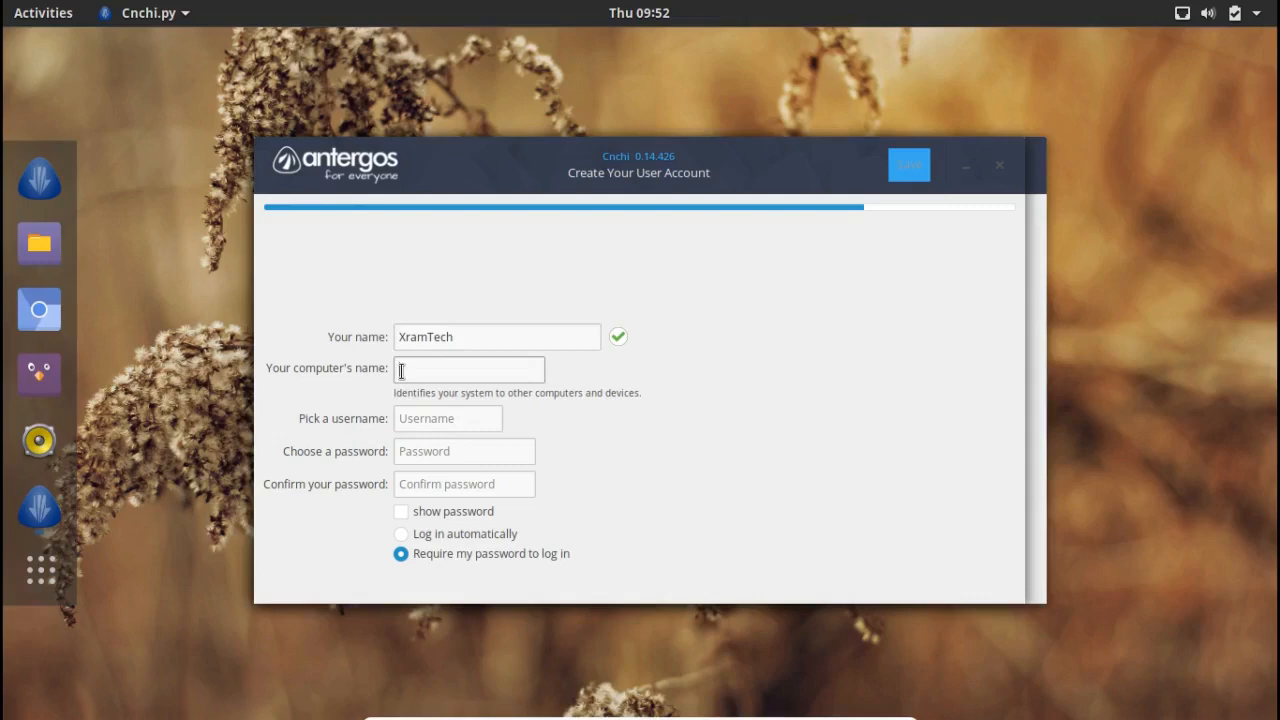
{"action": "type", "text": "xramtechpc"}
{"action": "left_click", "coordinate": [416, 418]}
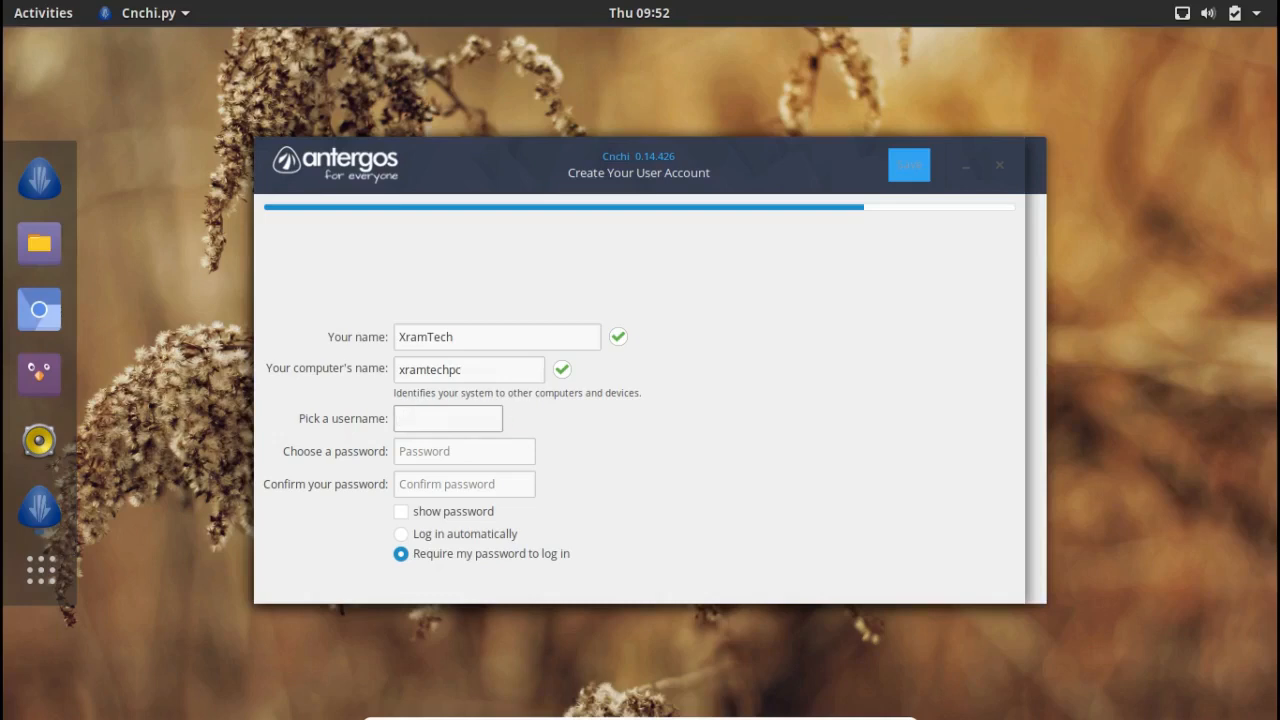
{"action": "type", "text": "xramtech"}
Step: Set the account password and confirm it with the same value
{"action": "left_click", "coordinate": [409, 451]}
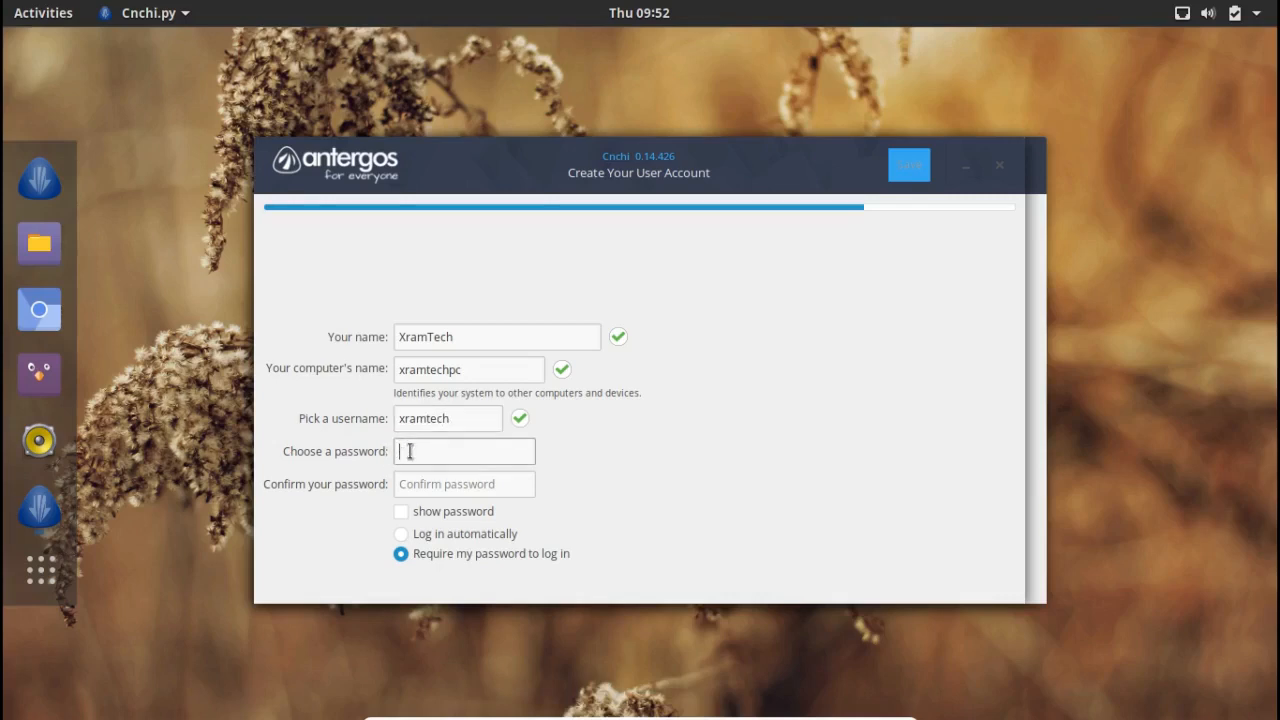
{"action": "type", "text": "123"}
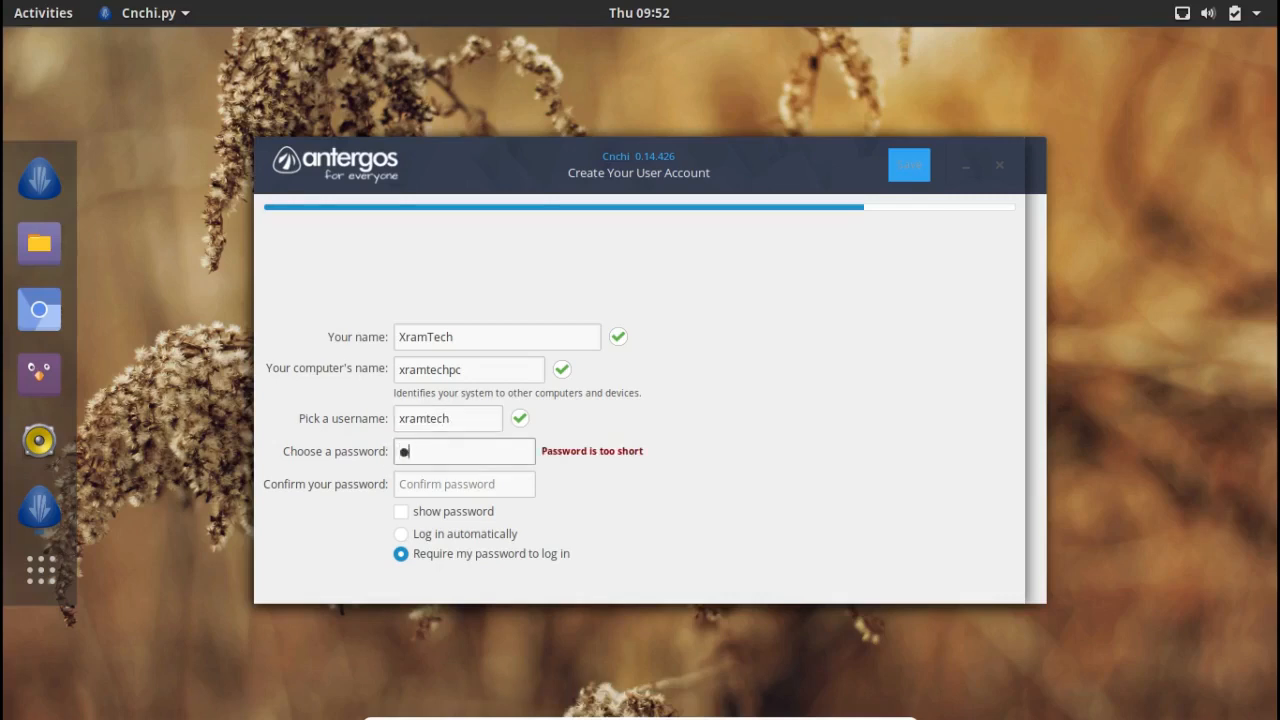
{"action": "type", "text": "45678"}
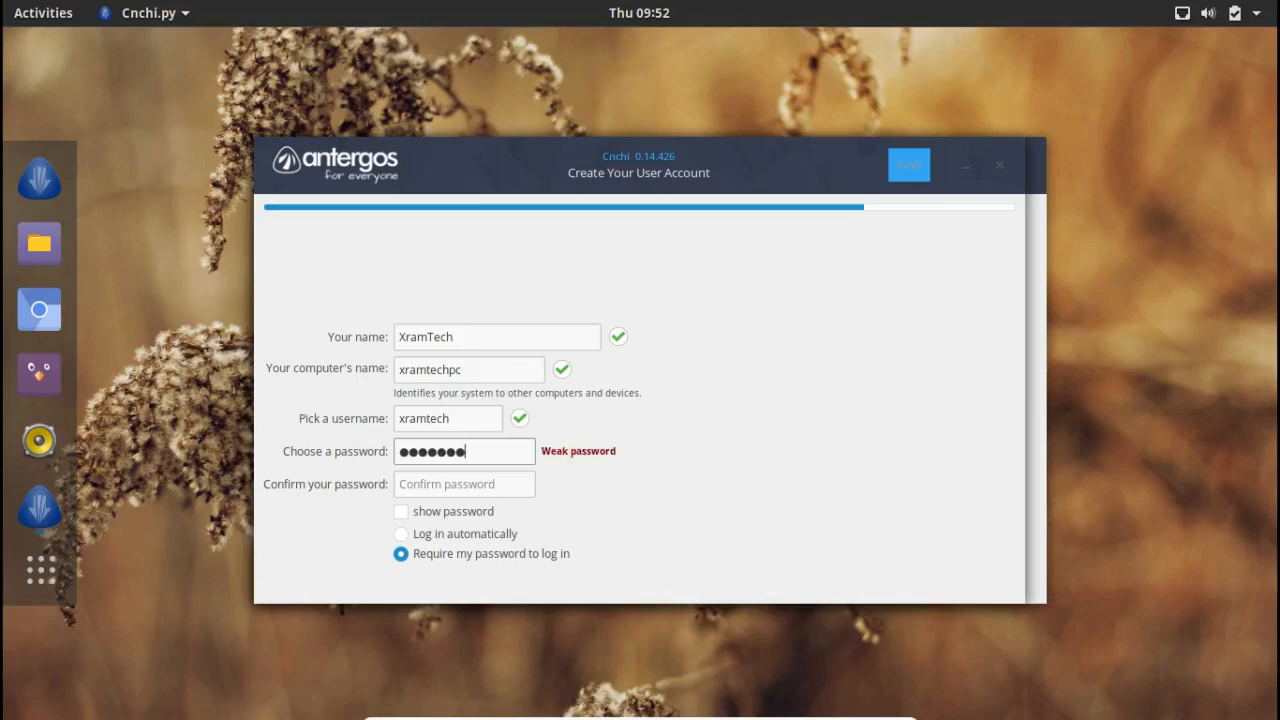
{"action": "key", "text": "Tab"}
{"action": "type", "text": "123"}
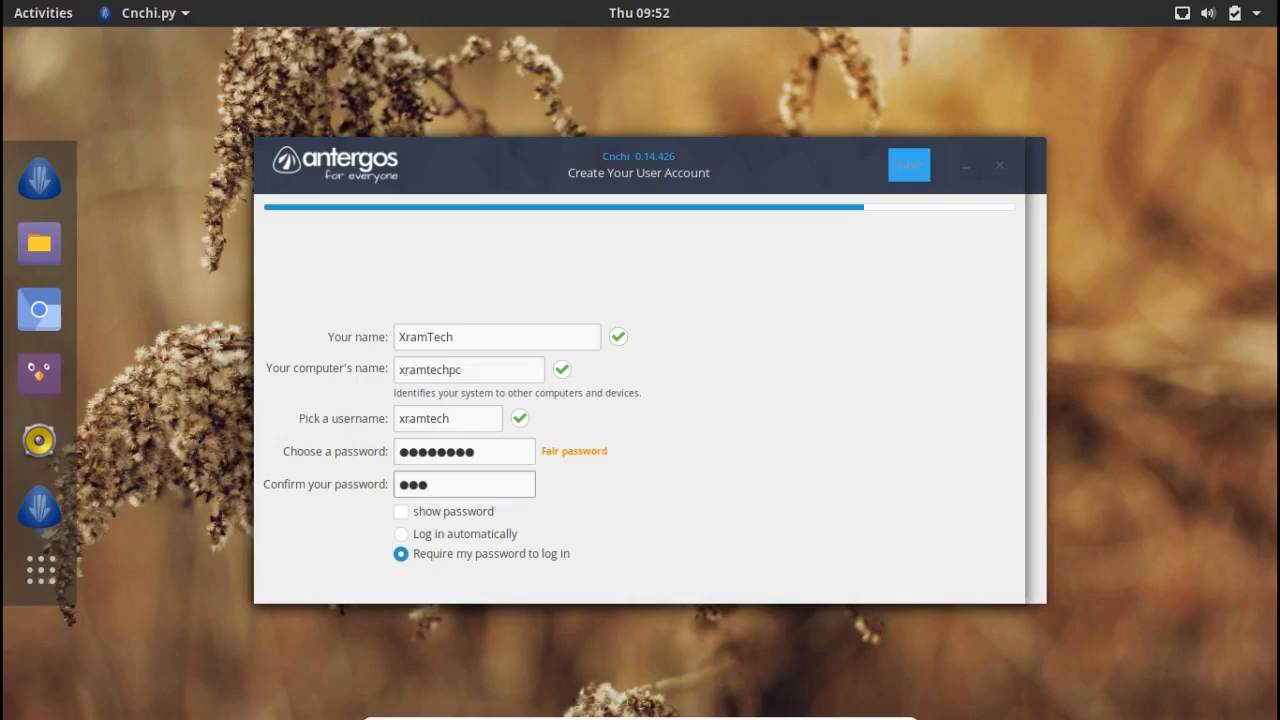
{"action": "type", "text": "4567"}
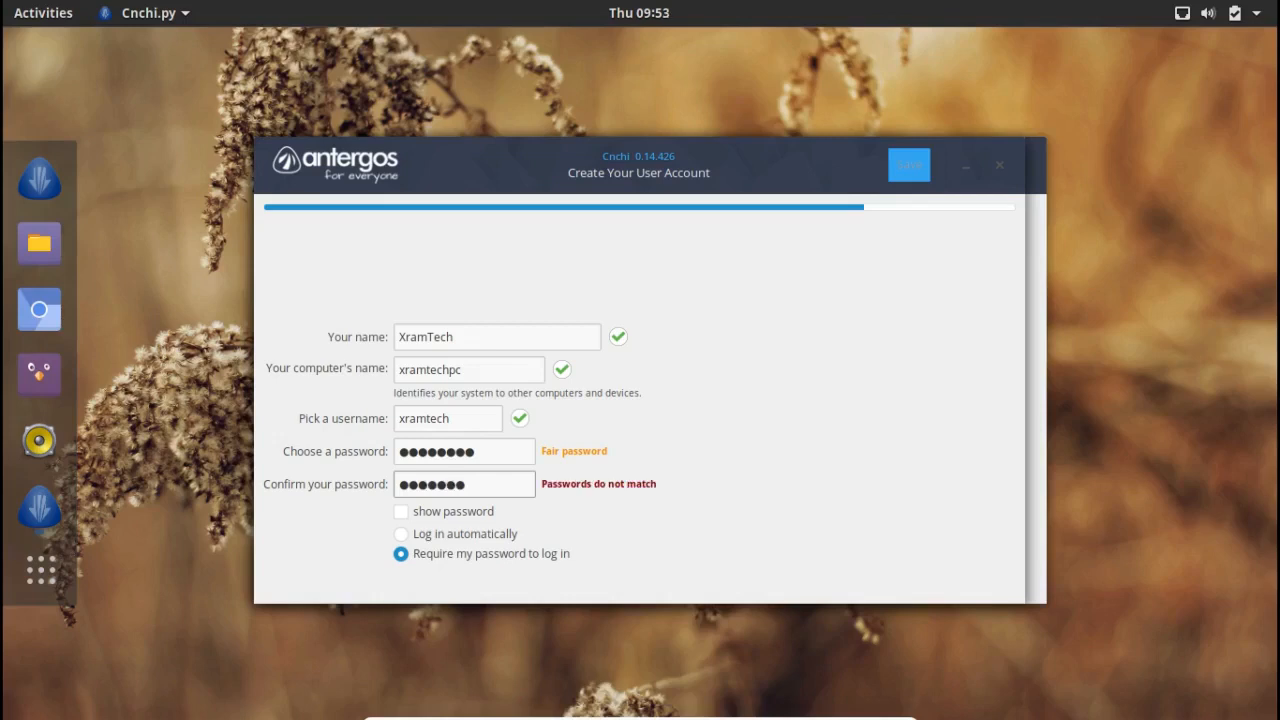
{"action": "type", "text": "8"}
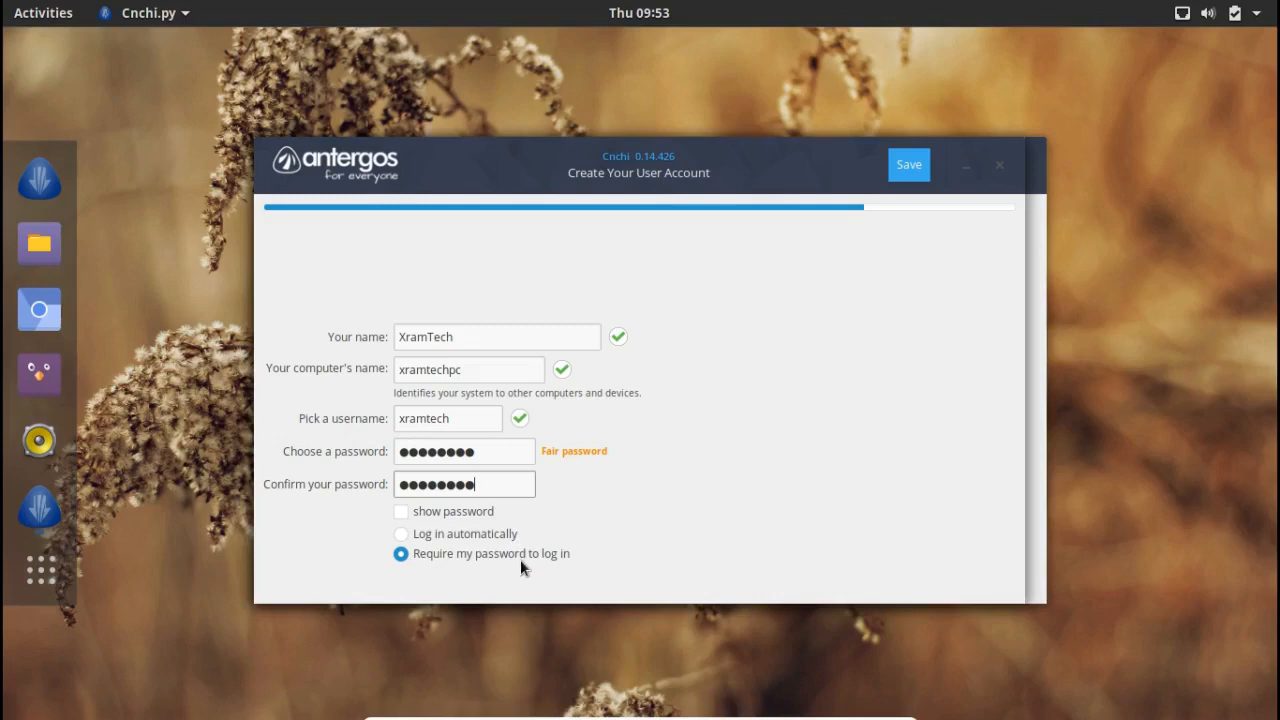
Step: Save the user account, then confirm restarting into the installed Antergos system when installation finishes
{"action": "left_click", "coordinate": [905, 172]}
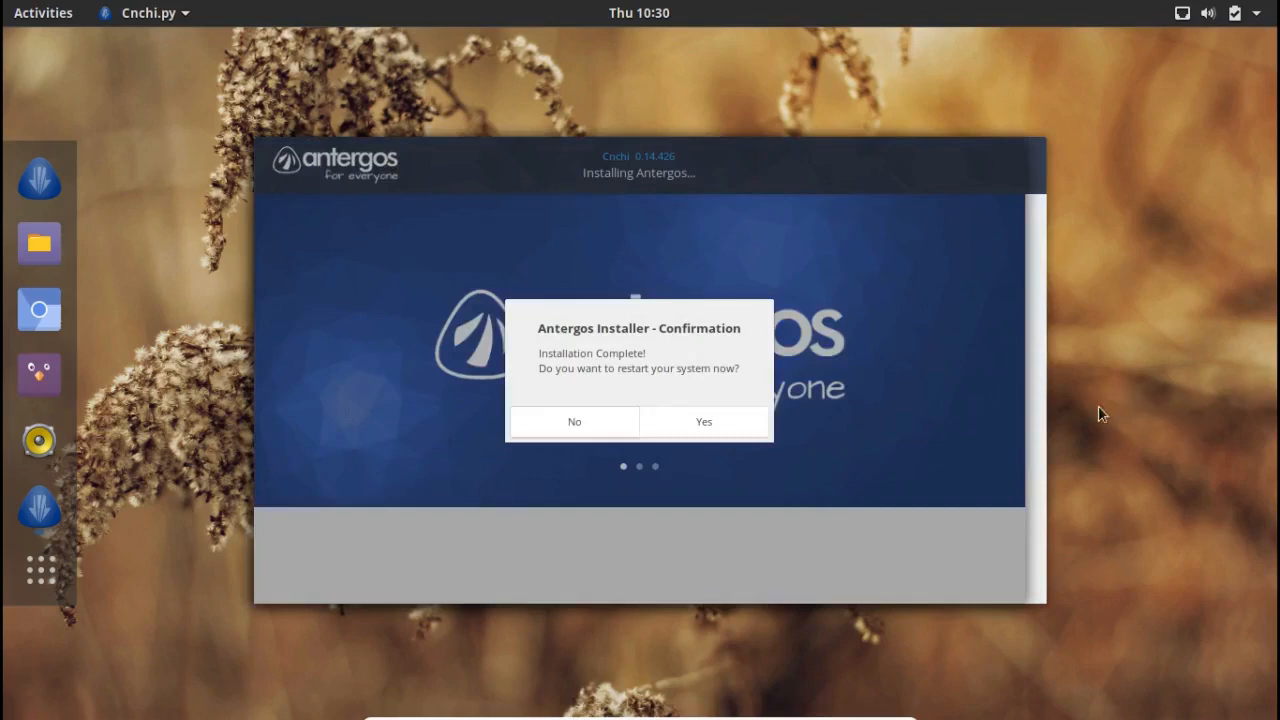
{"action": "left_click", "coordinate": [704, 424]}
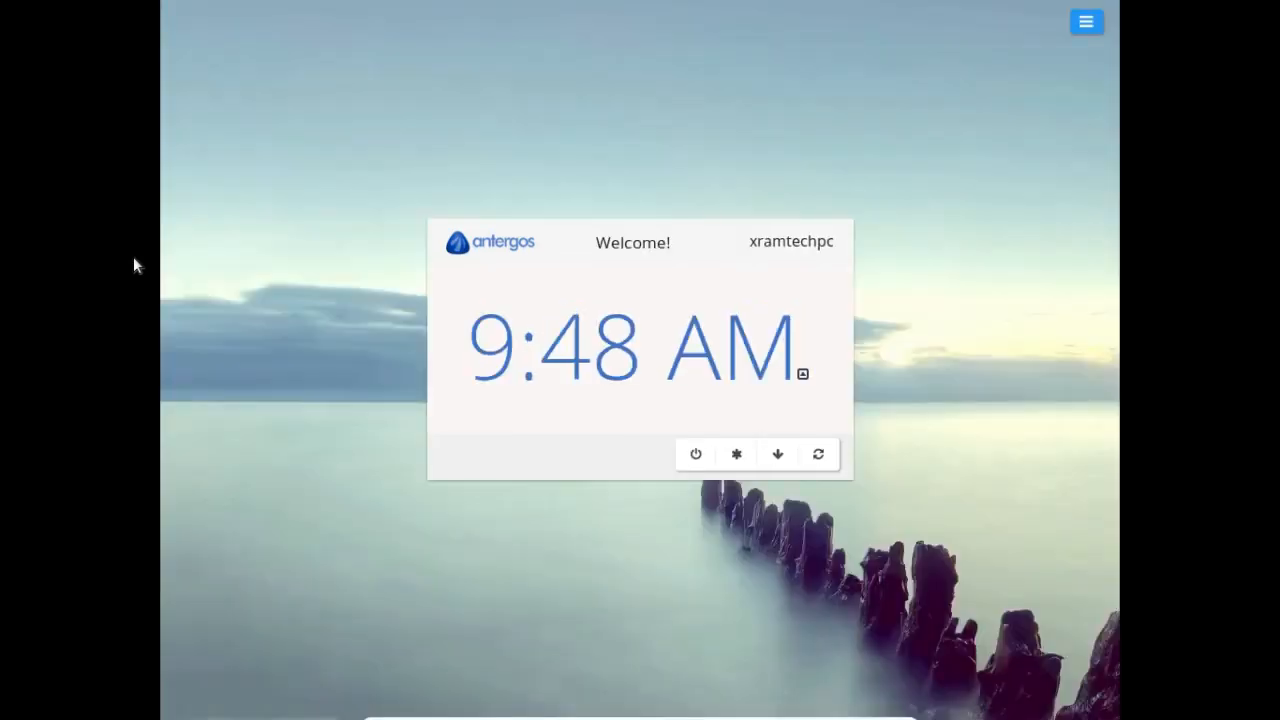
Step: Log in at the LightDM screen by entering the user's password
{"action": "left_click", "coordinate": [622, 362]}
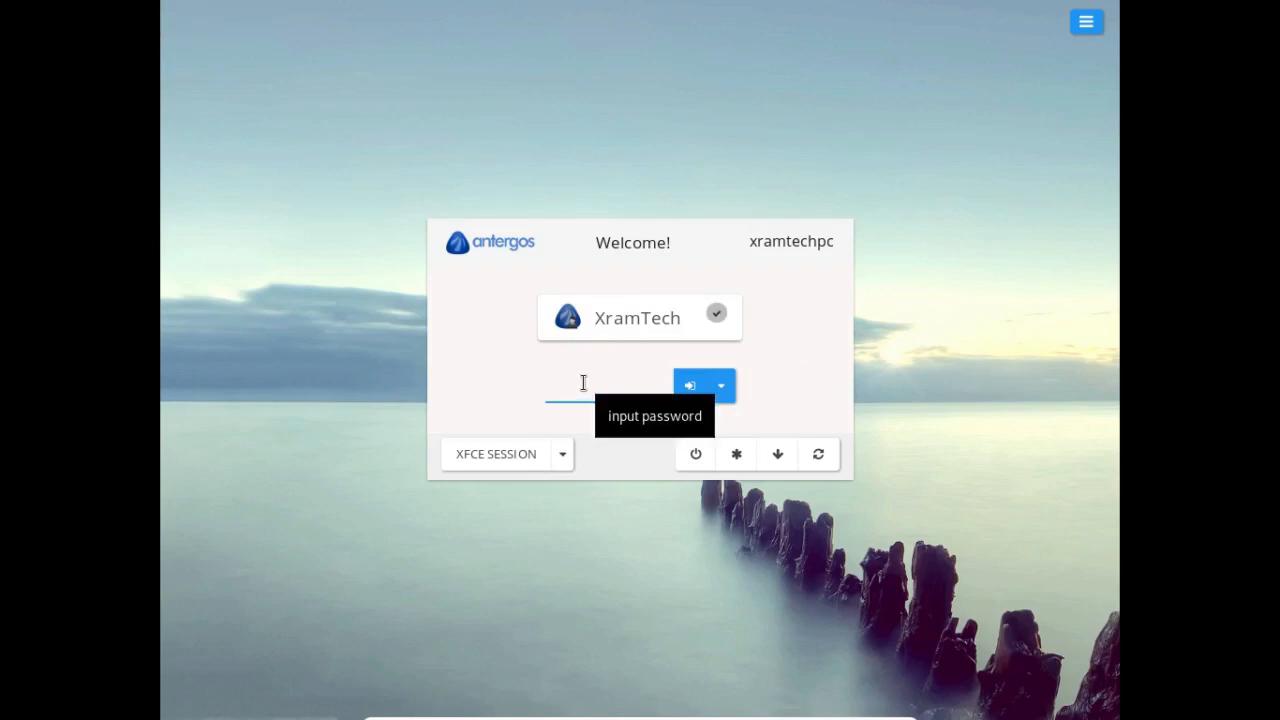
{"action": "type", "text": "***"}
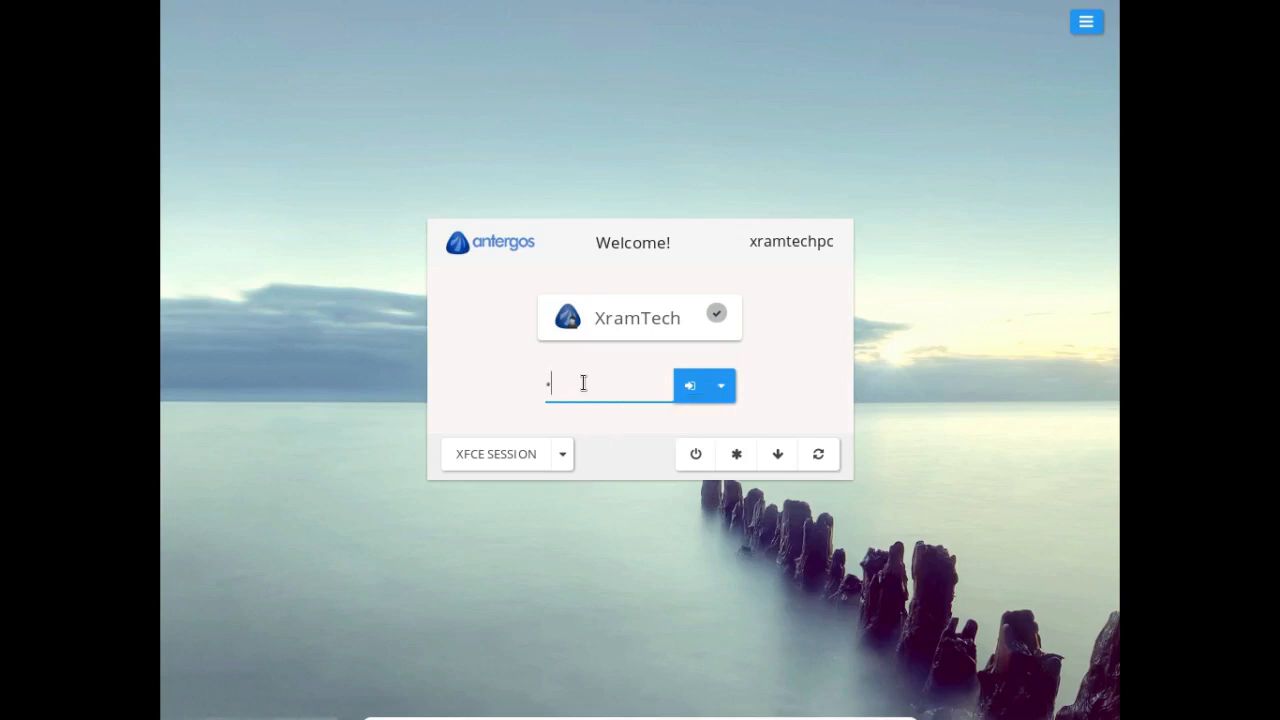
{"action": "type", "text": "*****"}
{"action": "left_click", "coordinate": [690, 392]}
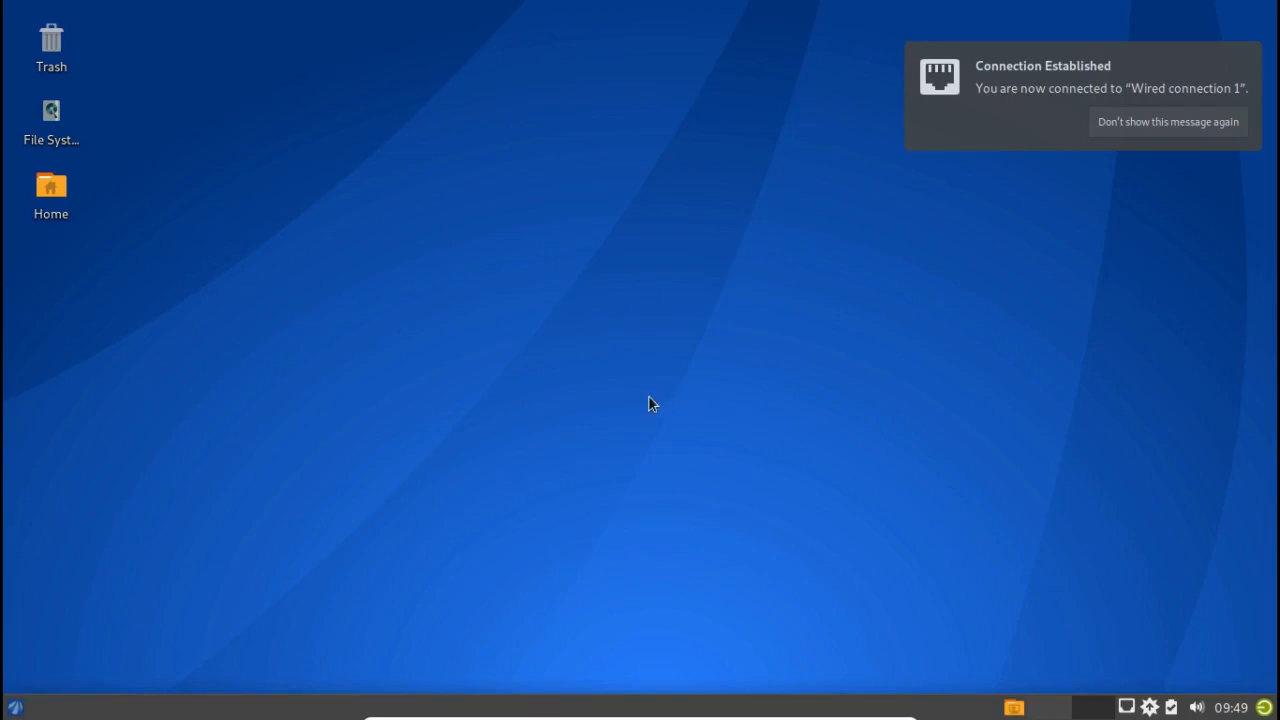
Step: Shut down the computer from the Xfce session's Log Out dialog
{"action": "left_click", "coordinate": [15, 707]}
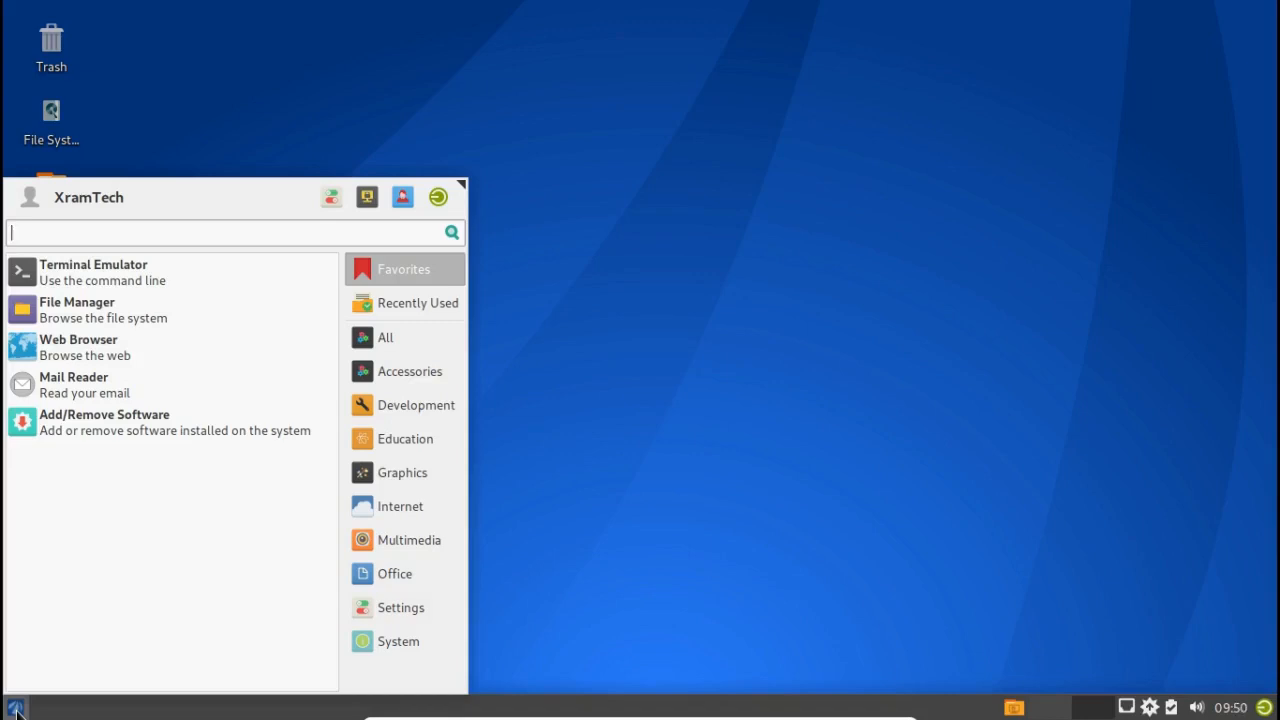
{"action": "left_click", "coordinate": [15, 708]}
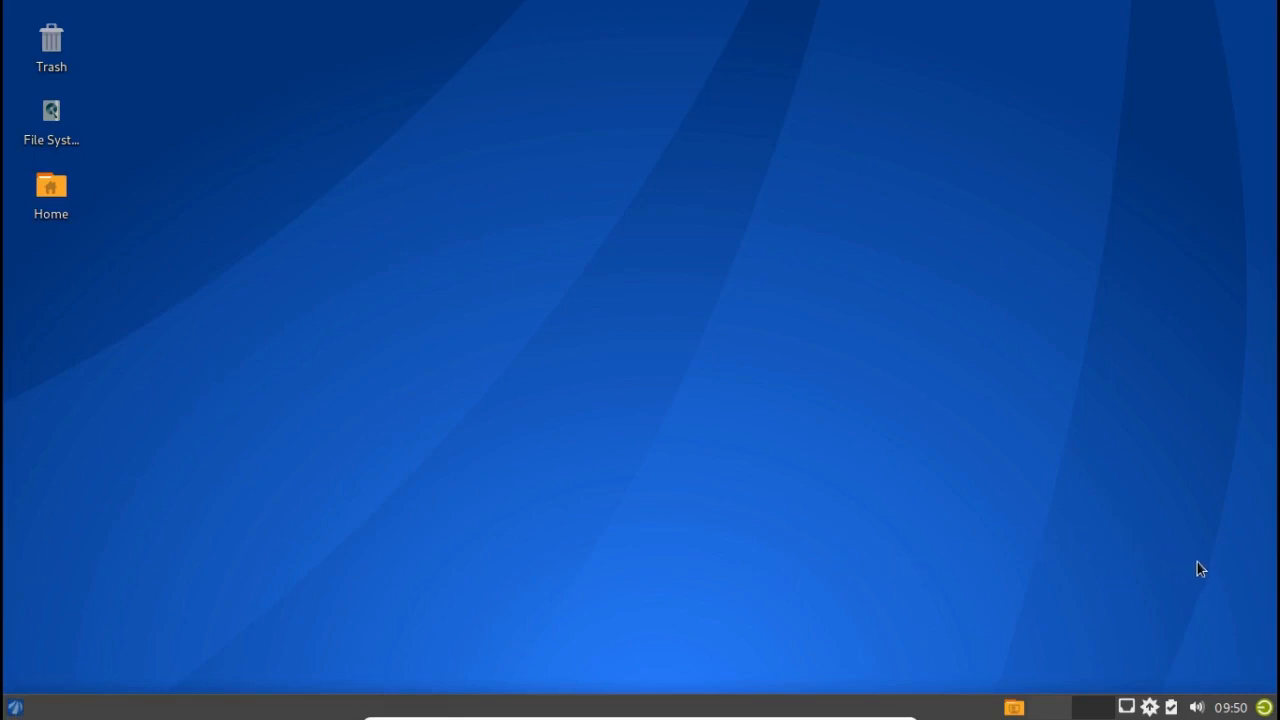
{"action": "left_click", "coordinate": [1263, 712]}
{"action": "left_click", "coordinate": [1263, 712]}
{"action": "left_click", "coordinate": [1263, 712]}
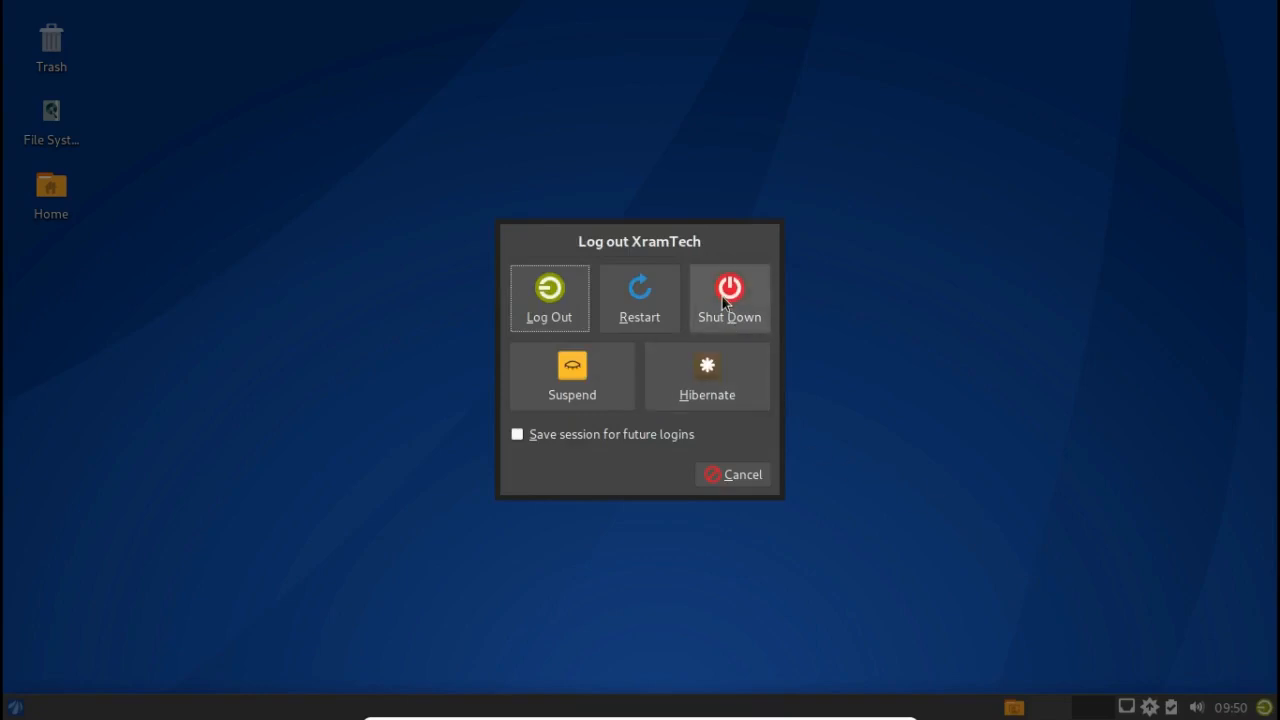
{"action": "left_click", "coordinate": [722, 295]}
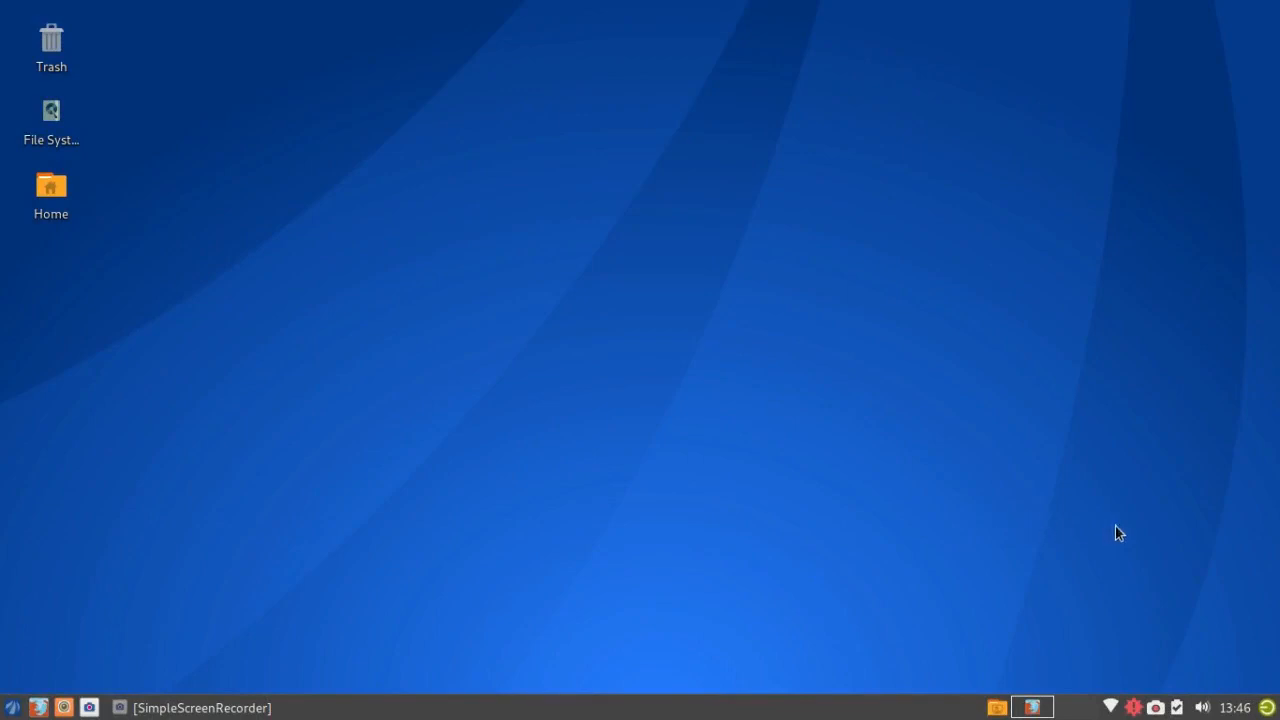
Step: Select all 31 pending updates in Pamac and apply them, authenticating with the administrator password
{"action": "left_click", "coordinate": [1134, 708]}
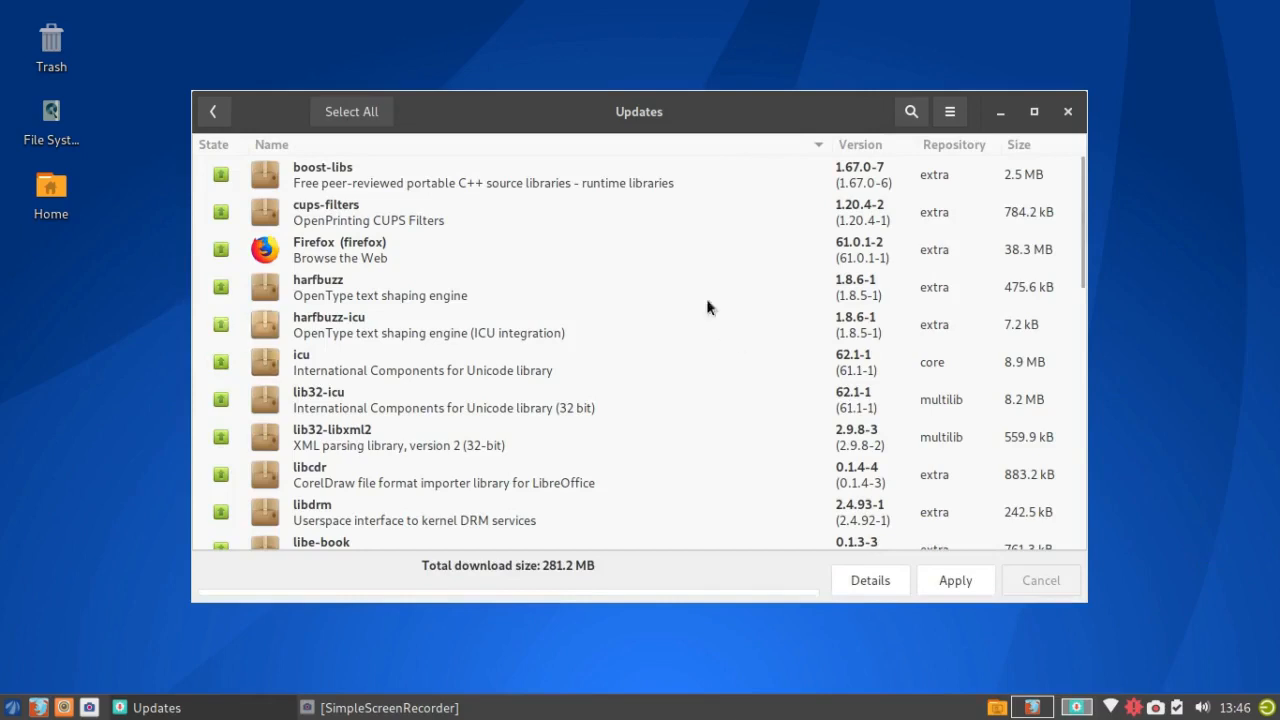
{"action": "left_click", "coordinate": [351, 111]}
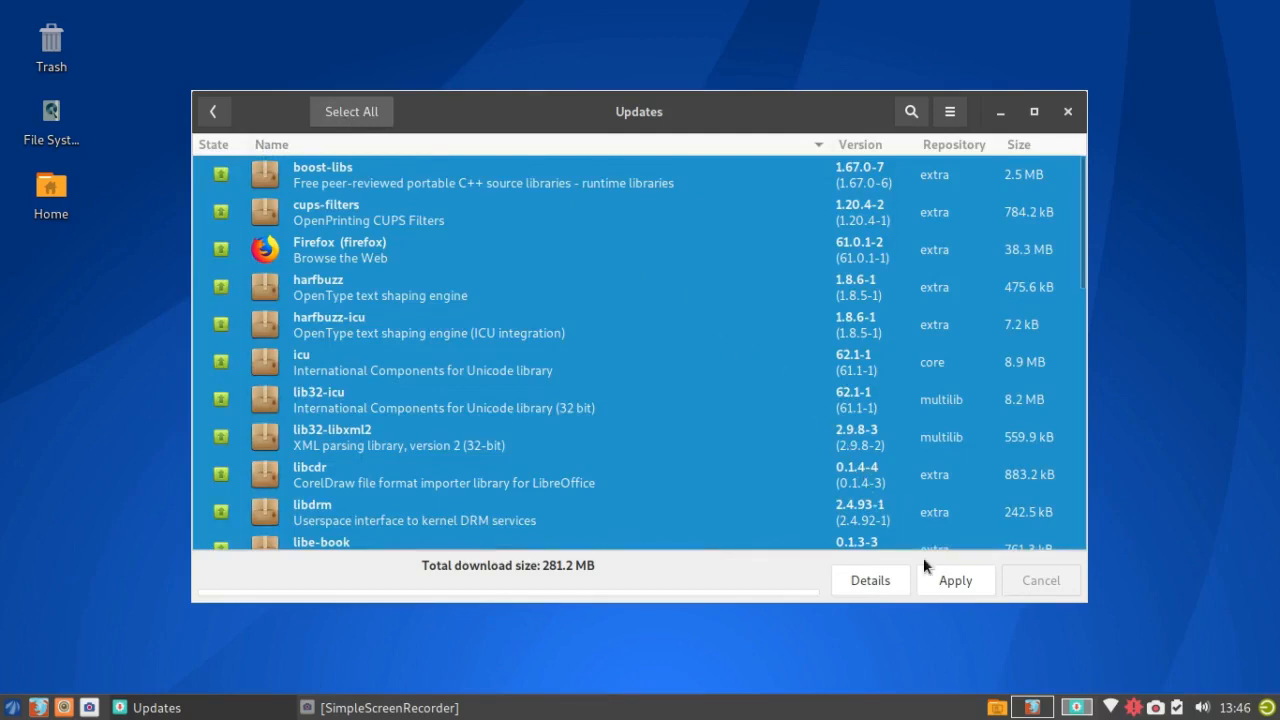
{"action": "left_click", "coordinate": [949, 580]}
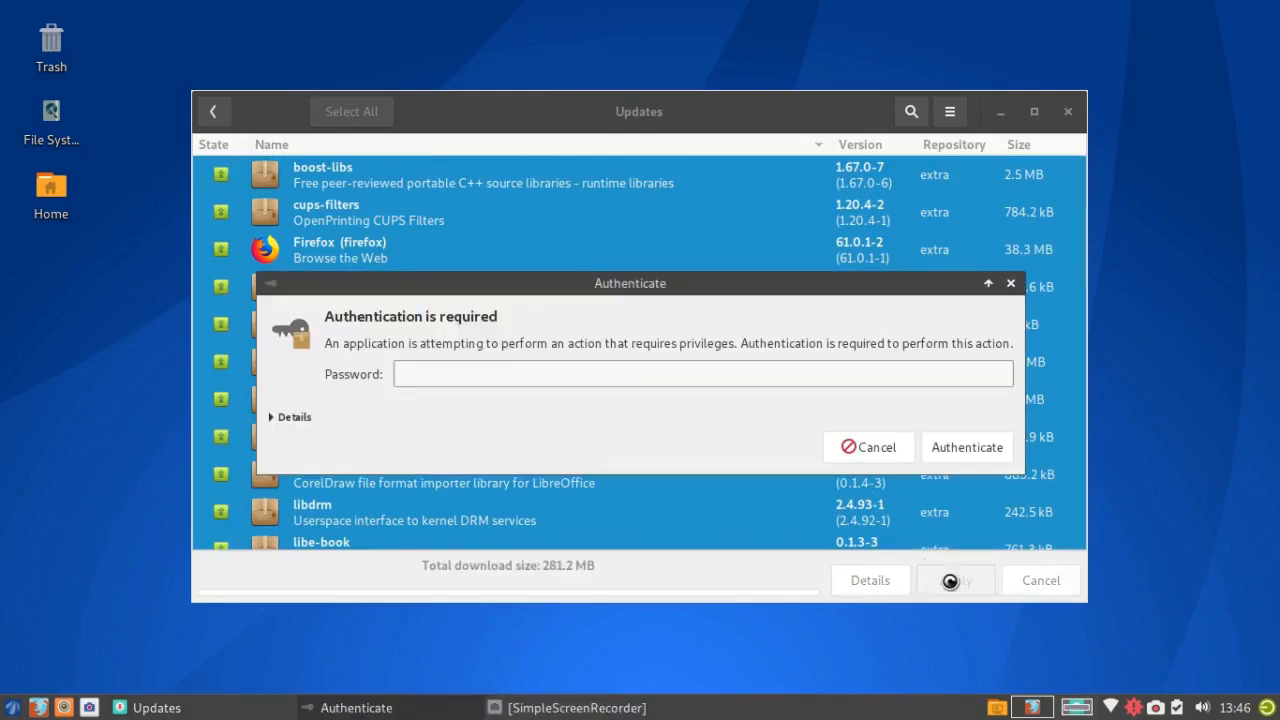
{"action": "type", "text": "********"}
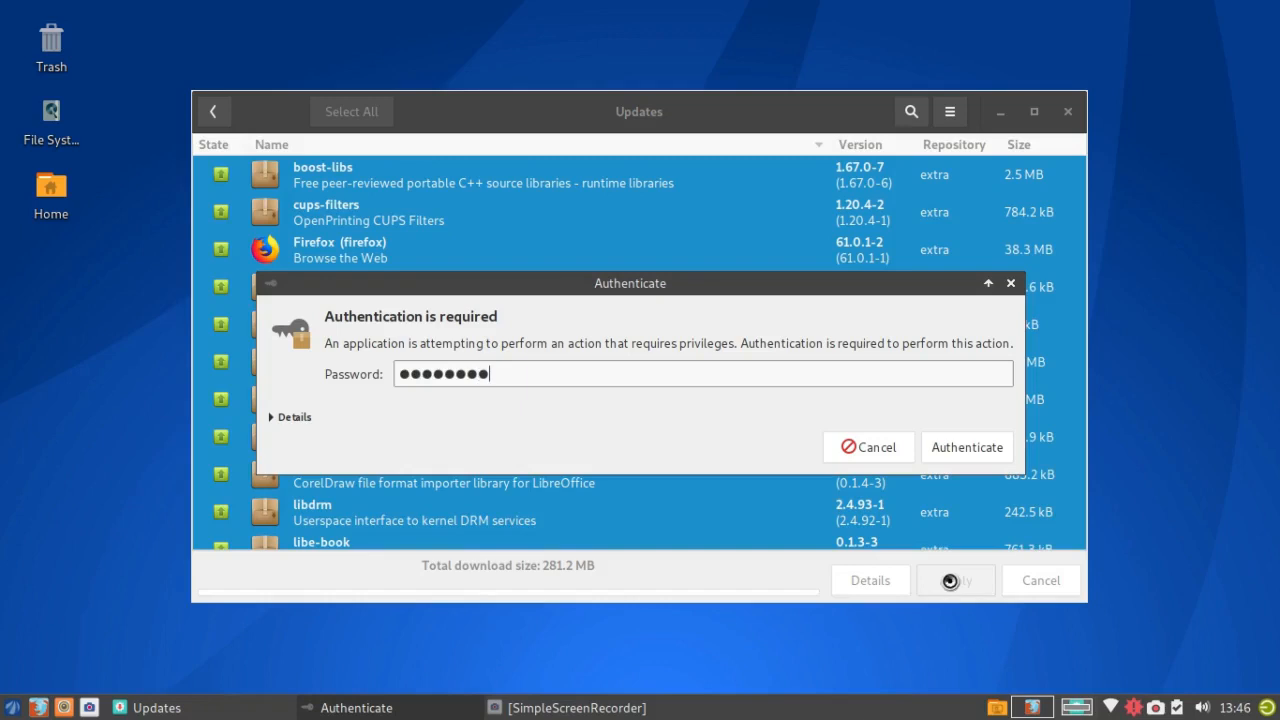
{"action": "left_click", "coordinate": [978, 452]}
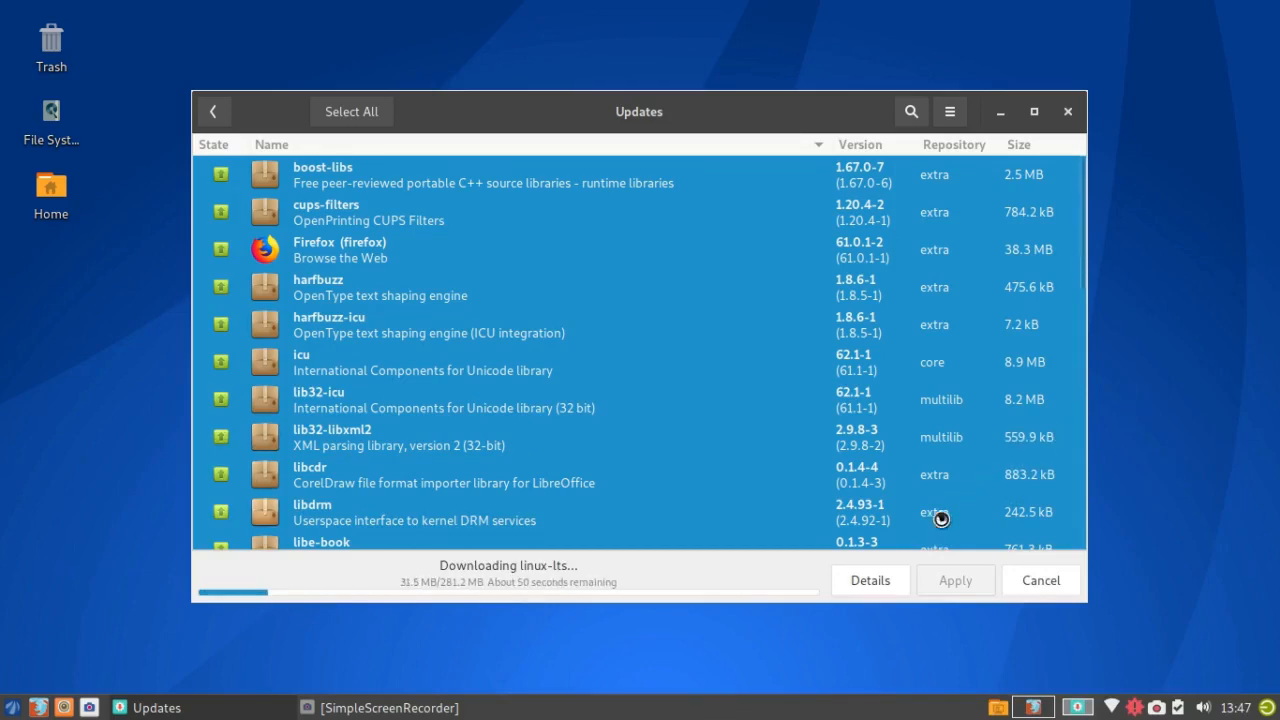
Step: Show the upgrade's detailed log until 'Transaction successfully finished' appears, then close the Updates window
{"action": "left_click", "coordinate": [865, 581]}
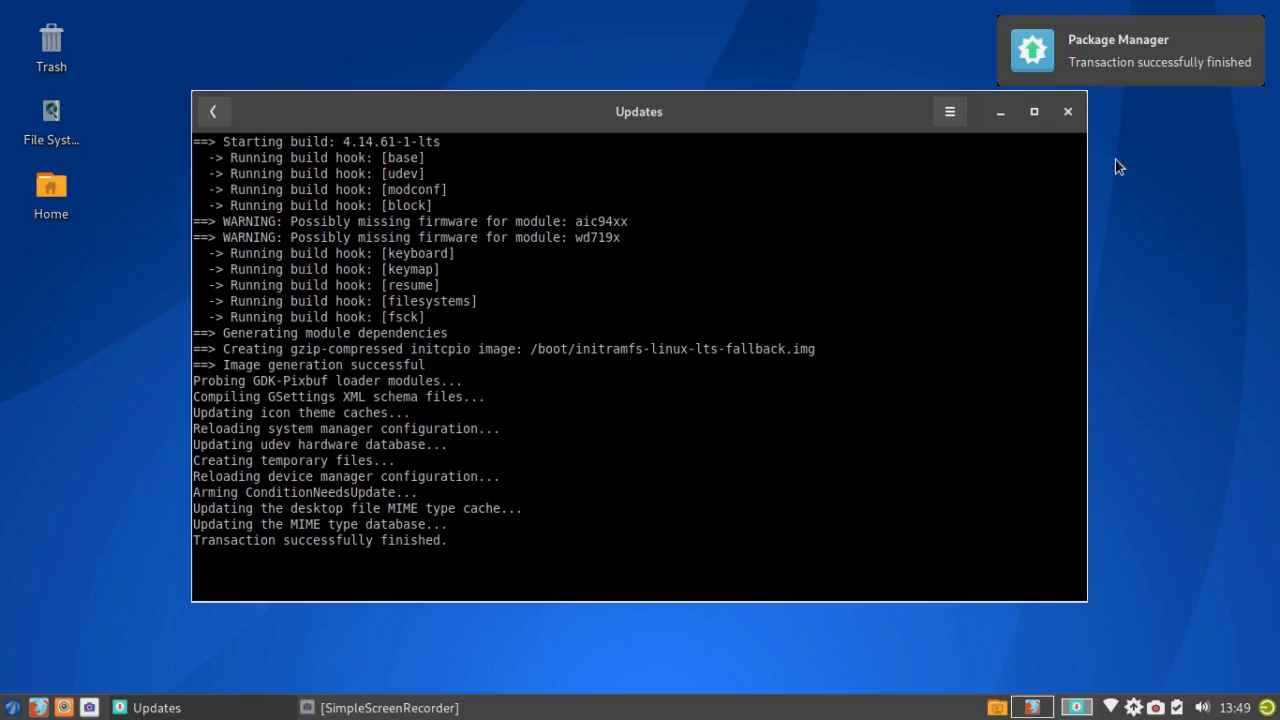
{"action": "left_click", "coordinate": [1068, 112]}
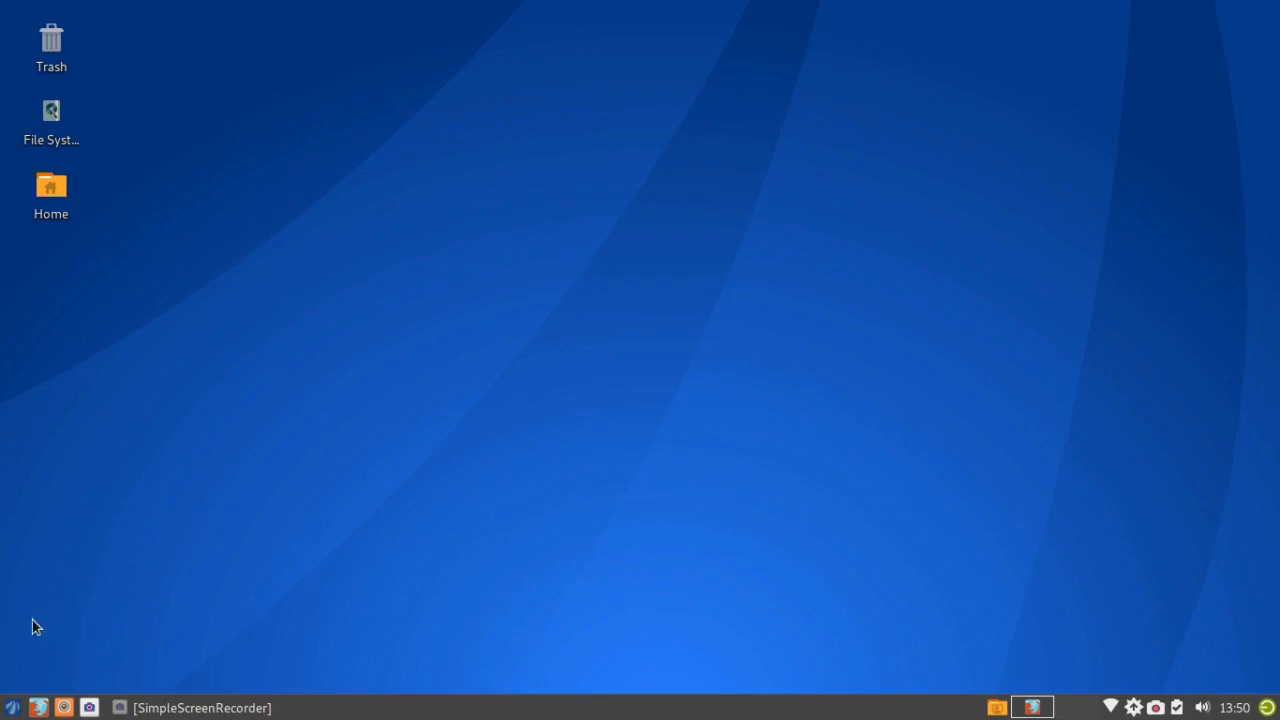
Step: Resize the Whisker Menu with its corner grip, close it, and bring up its panel item's context menu
{"action": "left_click", "coordinate": [13, 707]}
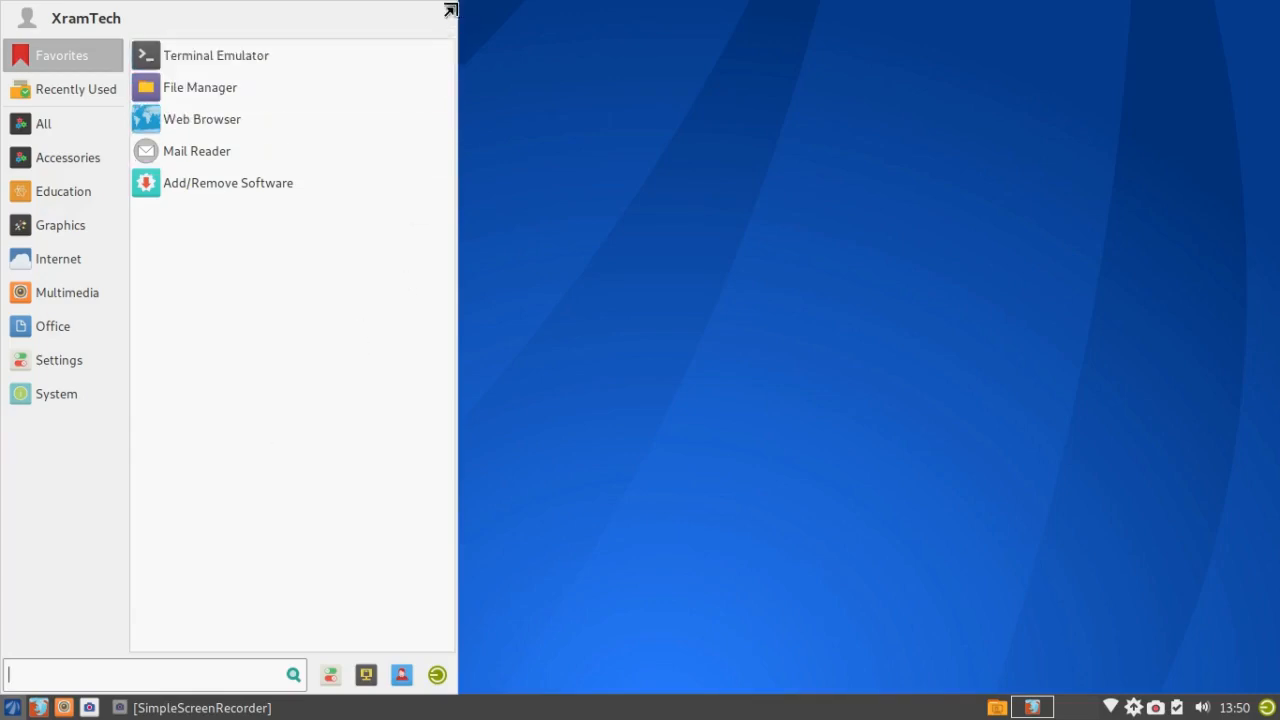
{"action": "mouse_move", "coordinate": [457, 14]}
{"action": "left_mouse_down"}
{"action": "mouse_move", "coordinate": [456, 360]}
{"action": "mouse_move", "coordinate": [434, 160]}
{"action": "mouse_move", "coordinate": [429, 209]}
{"action": "mouse_move", "coordinate": [440, 8]}
{"action": "left_mouse_up"}
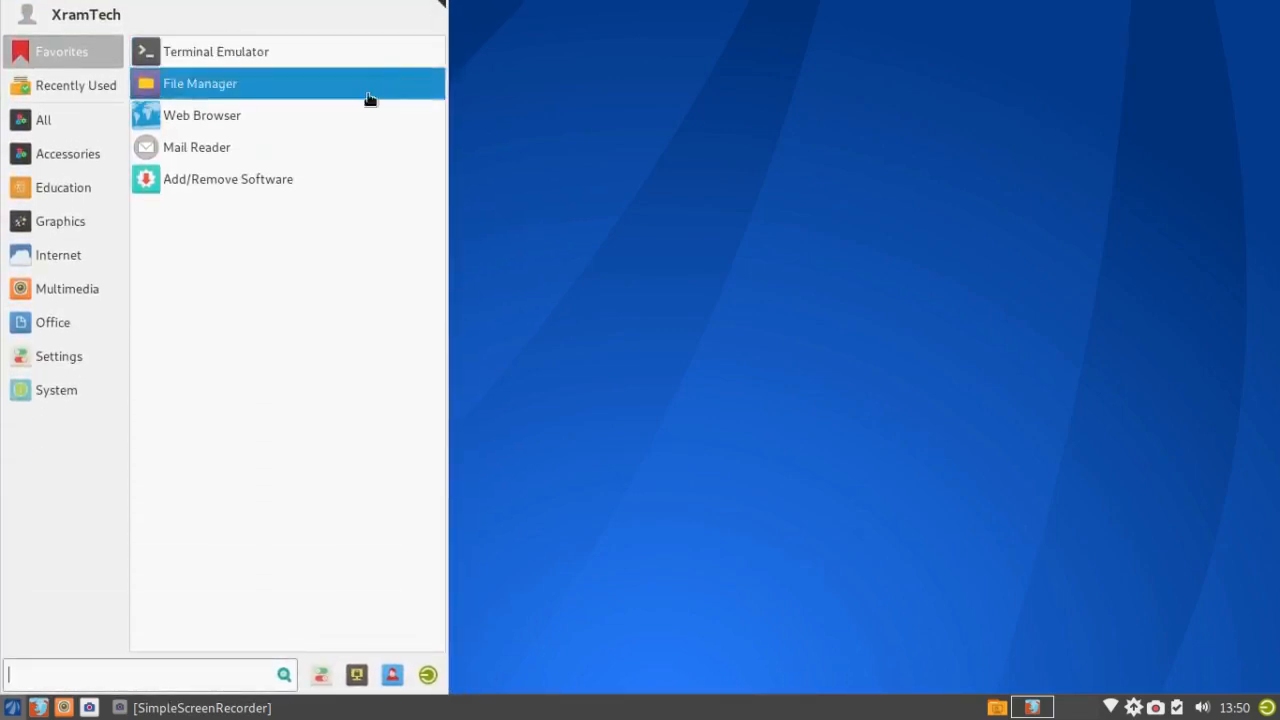
{"action": "left_click", "coordinate": [564, 231]}
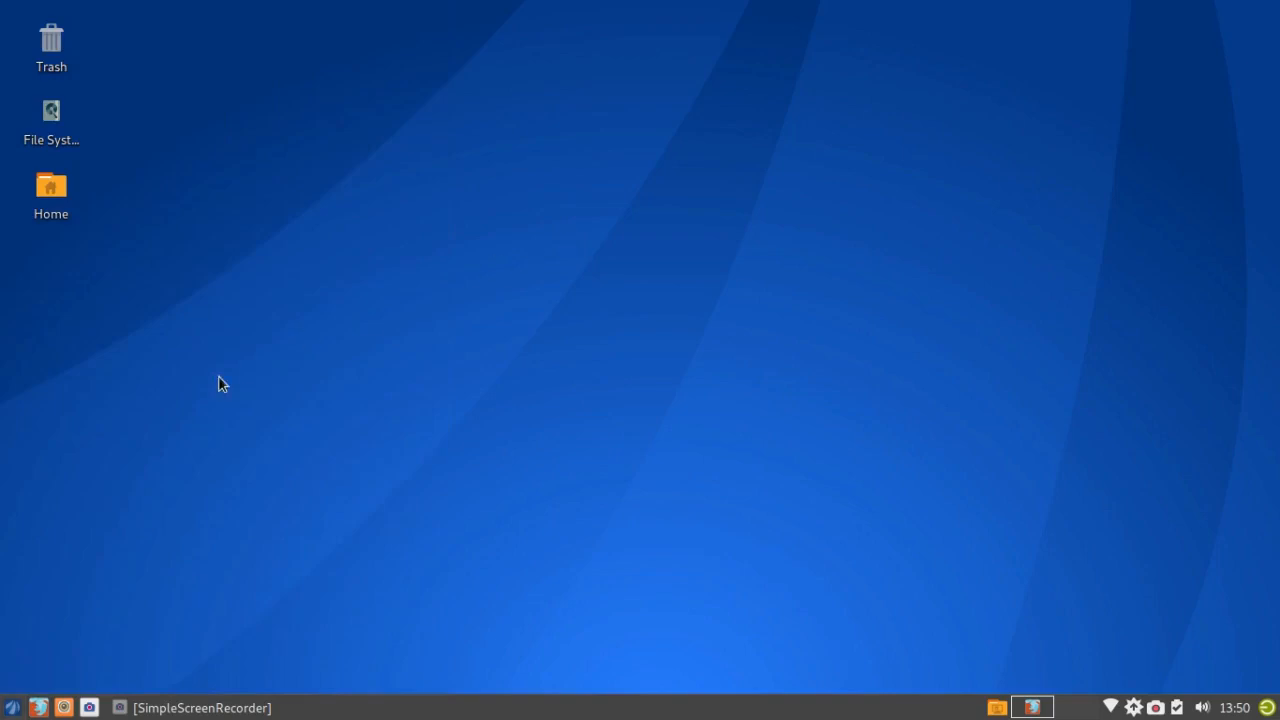
{"action": "right_click", "coordinate": [12, 710]}
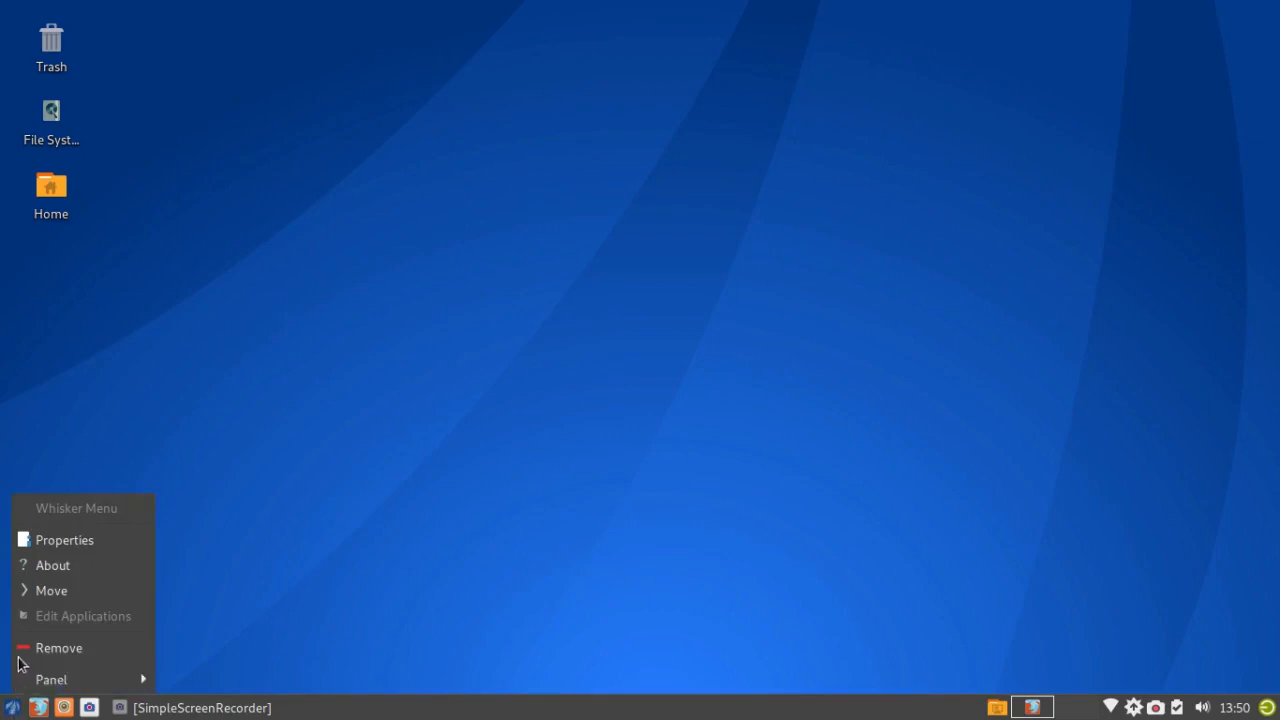
Step: Open Whisker Menu Properties, look over the Appearance and Behavior tabs, and close without changes
{"action": "left_click", "coordinate": [43, 545]}
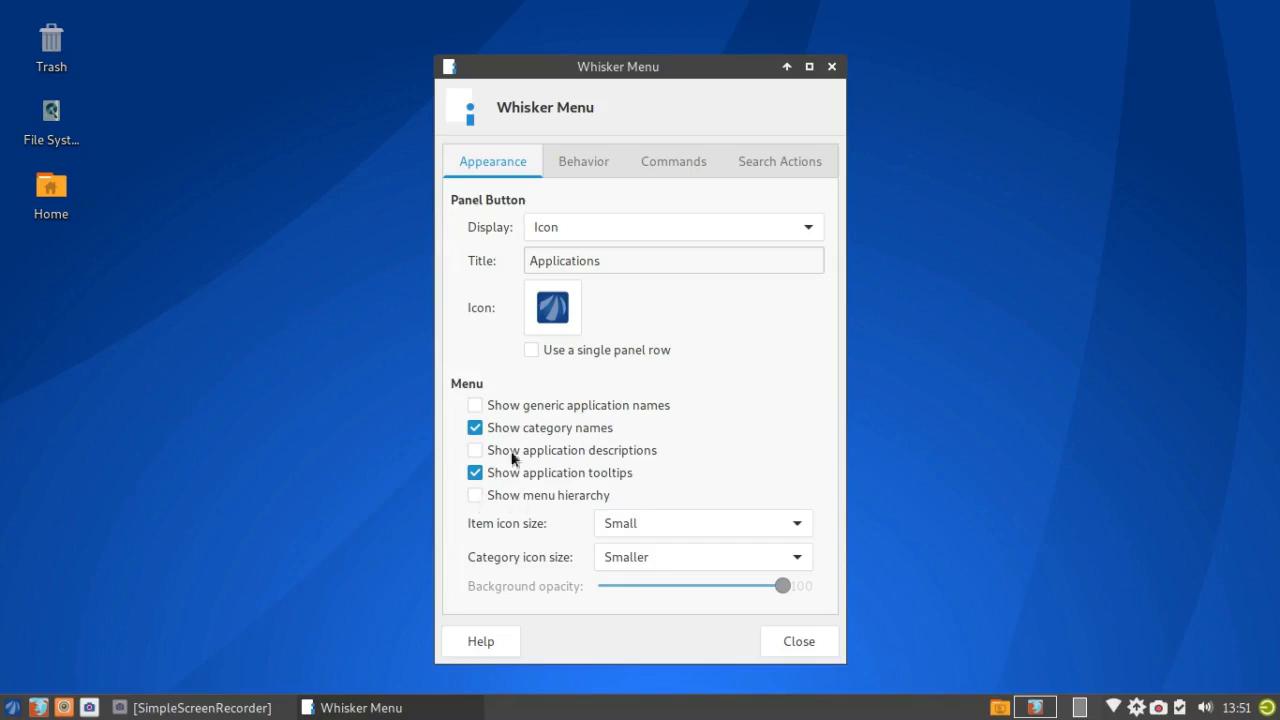
{"action": "left_click", "coordinate": [560, 157]}
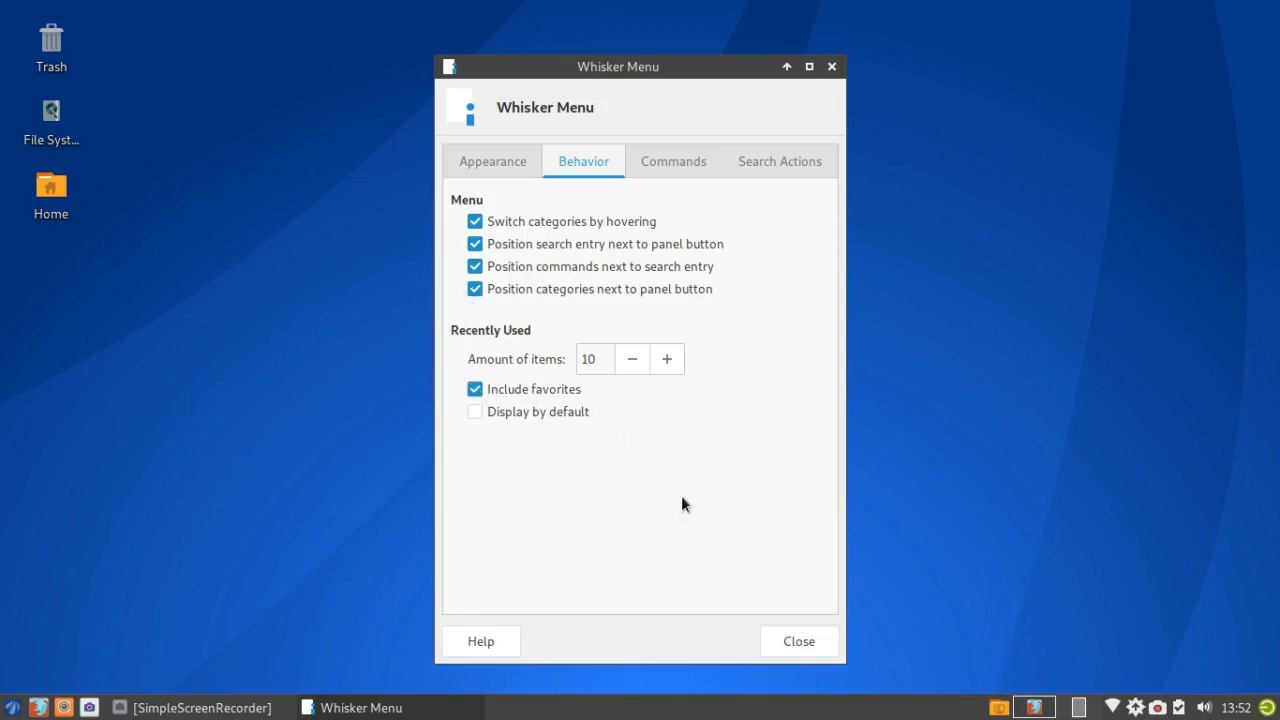
{"action": "left_click", "coordinate": [774, 630]}
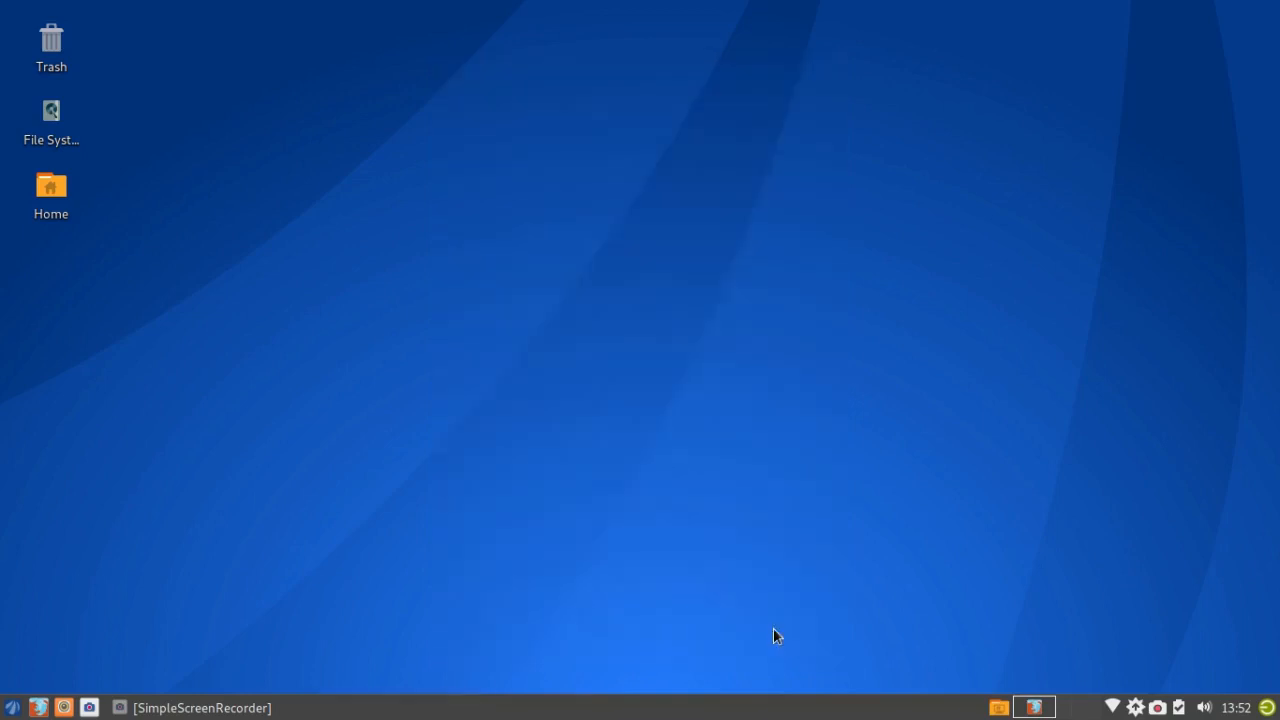
Step: Open the Whisker Menu and browse the Accessories, Education, Graphics and Internet categories
{"action": "left_click", "coordinate": [13, 707]}
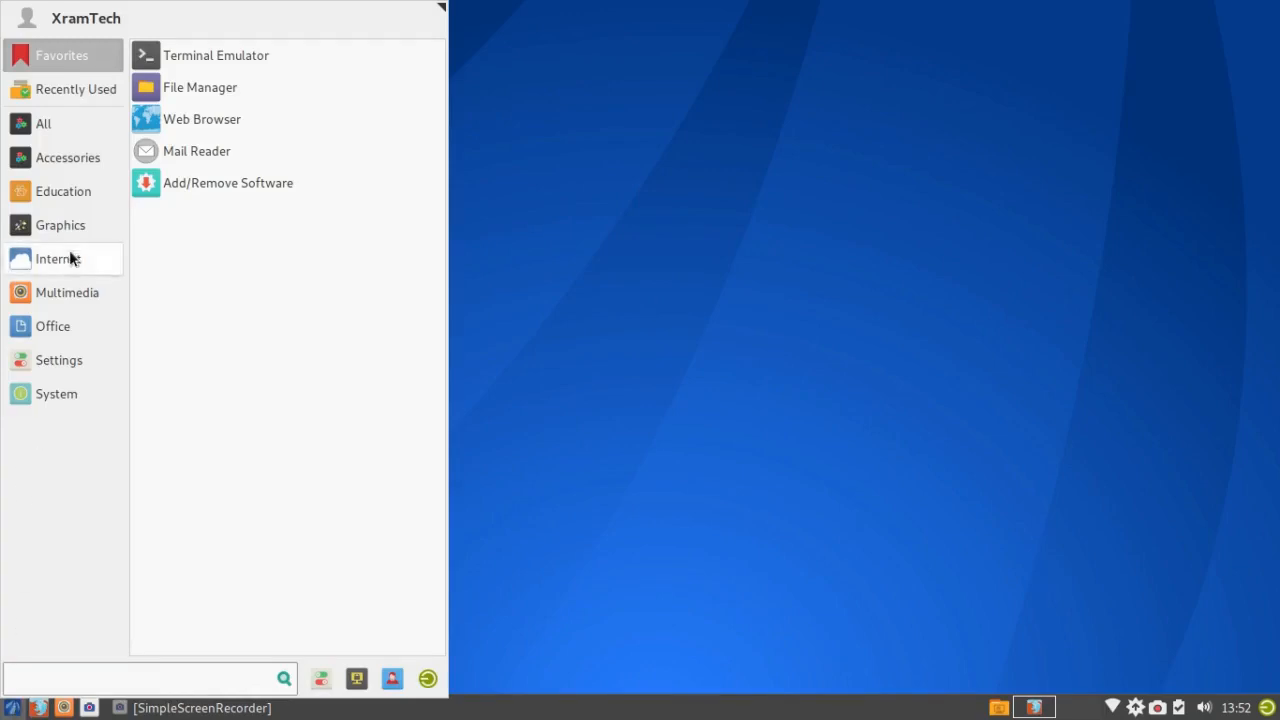
{"action": "mouse_move", "coordinate": [73, 152]}
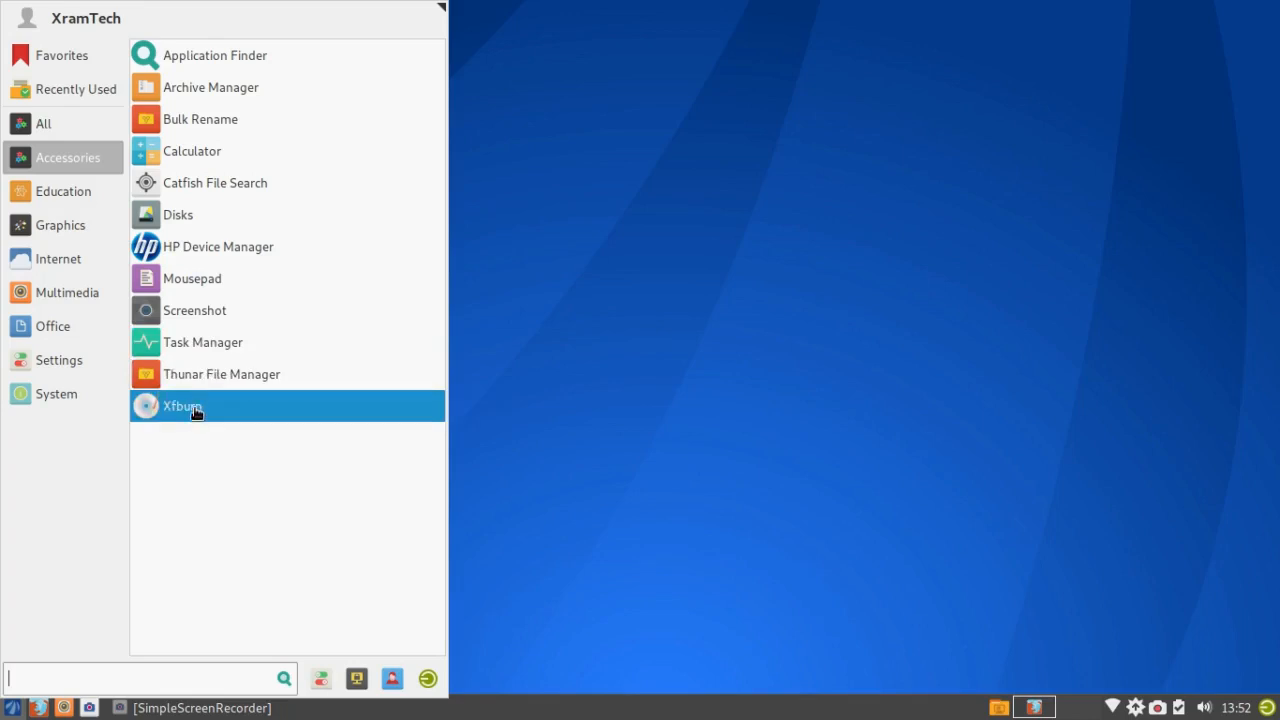
{"action": "left_click", "coordinate": [61, 198]}
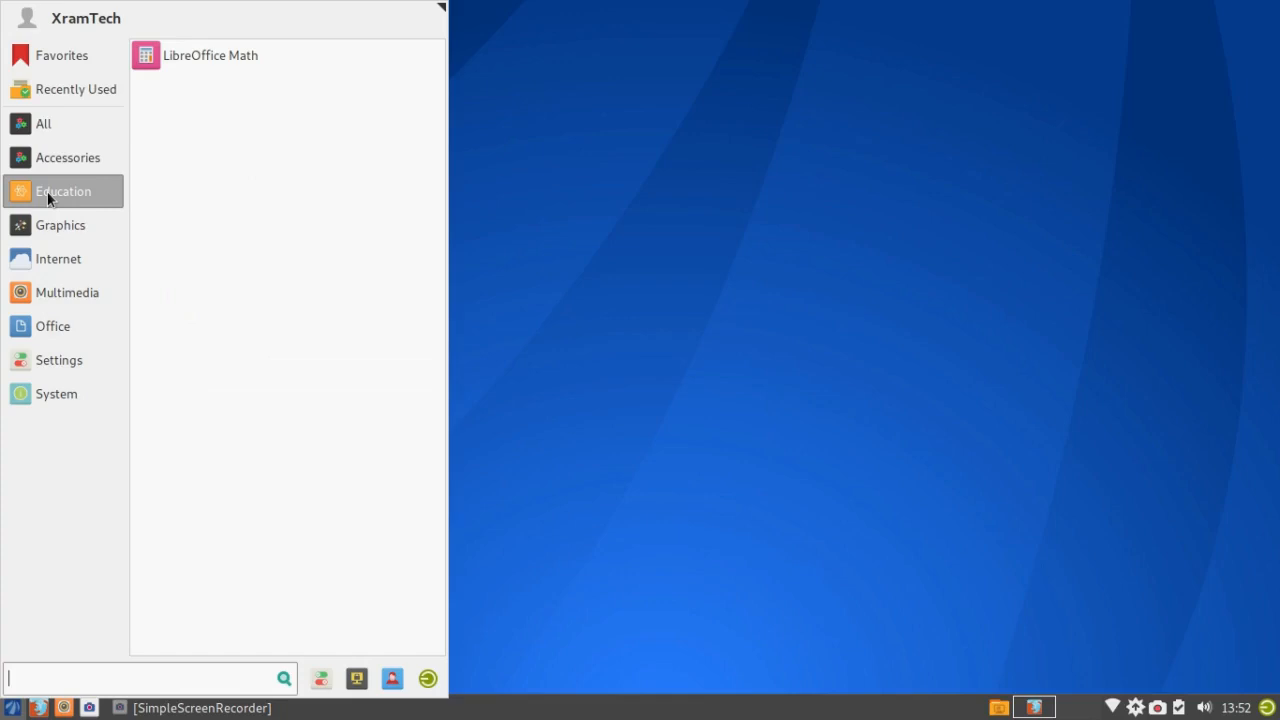
{"action": "left_click", "coordinate": [60, 225]}
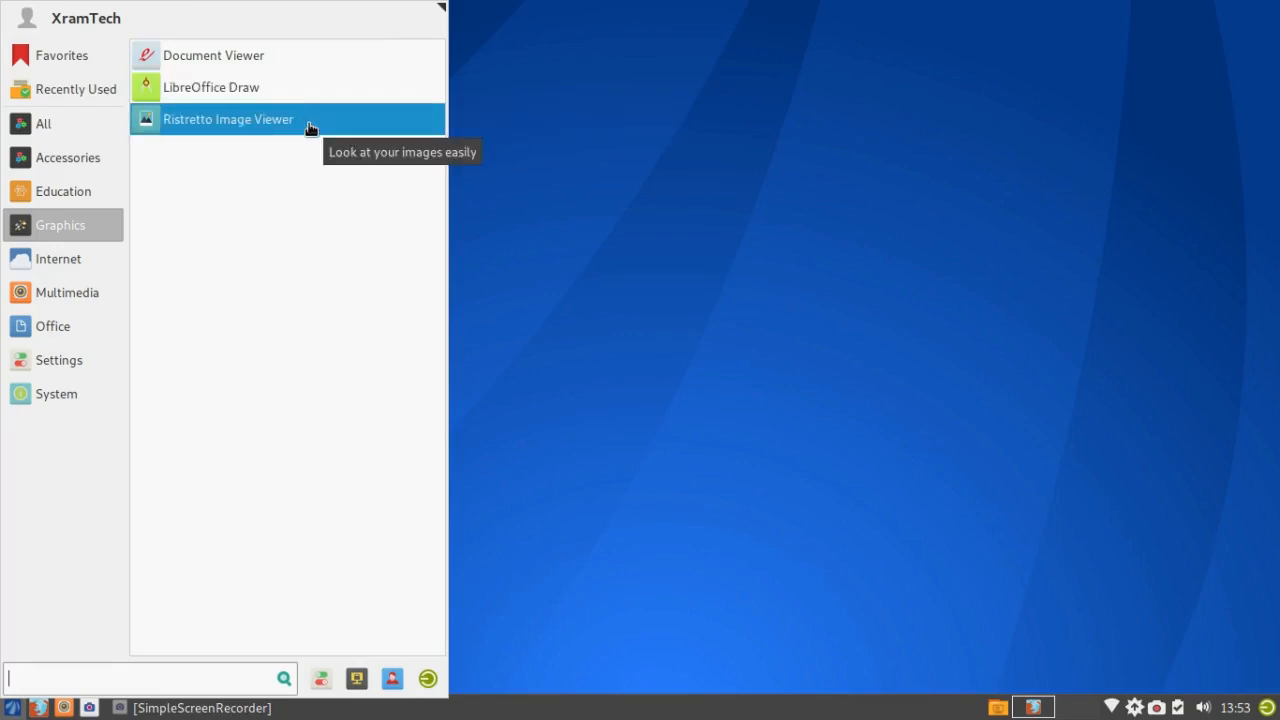
{"action": "left_click", "coordinate": [55, 258]}
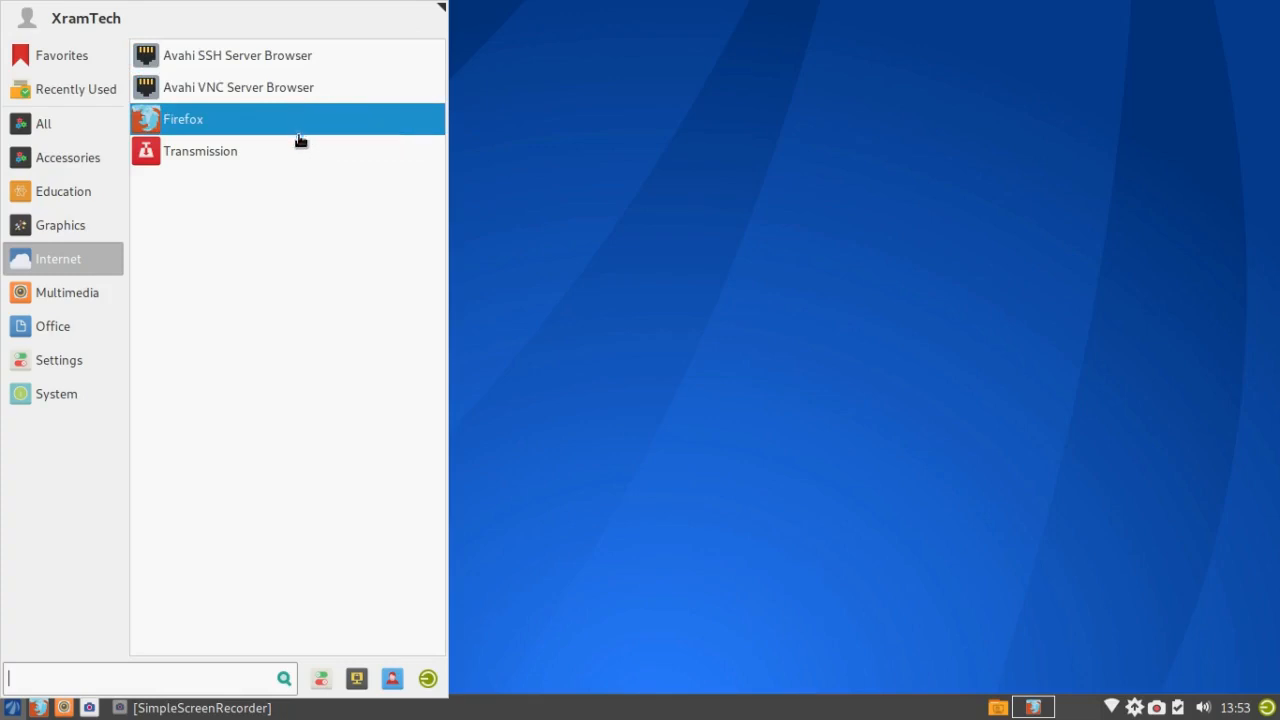
Step: Launch VLC media player from Multimedia, then show the Office applications
{"action": "left_click", "coordinate": [100, 292]}
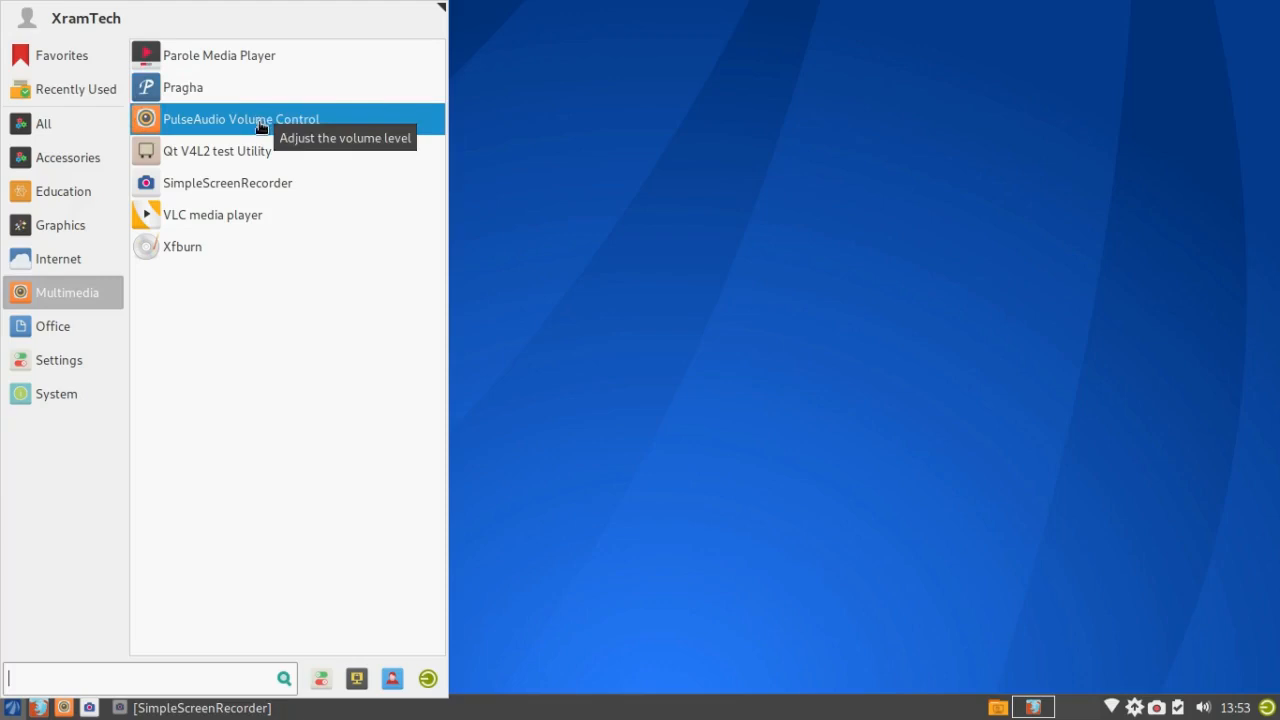
{"action": "left_click", "coordinate": [270, 214]}
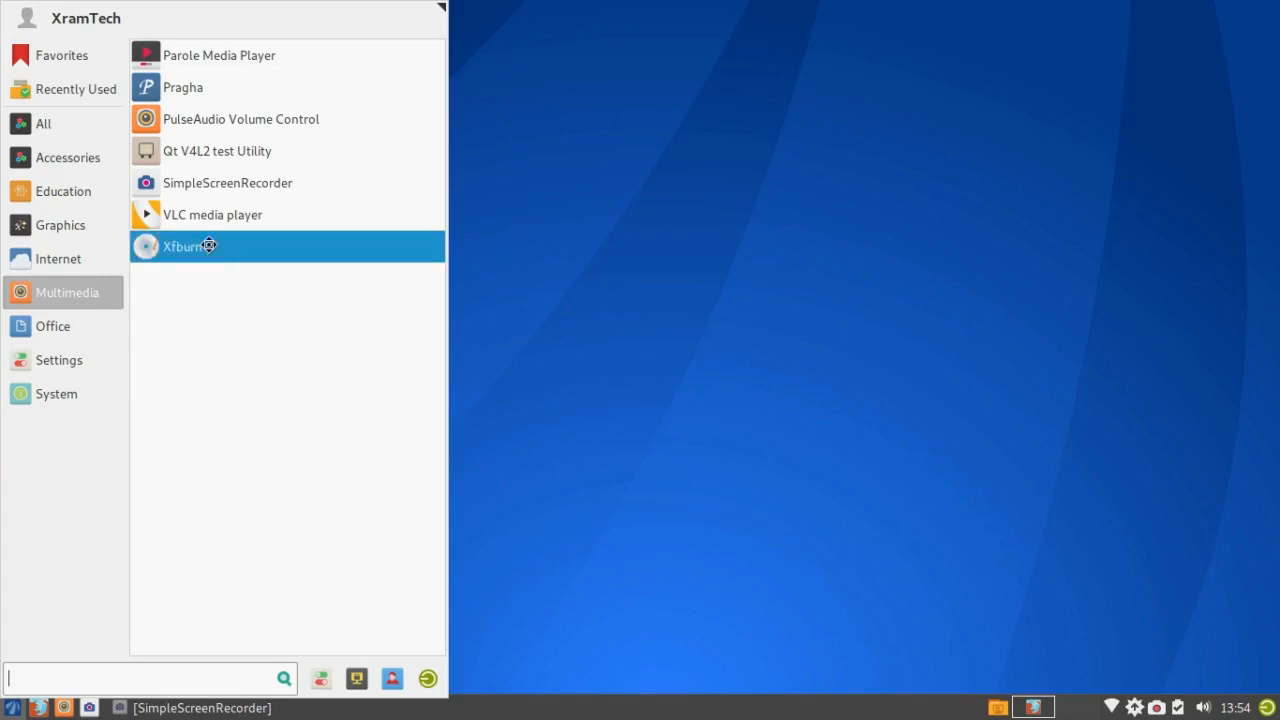
{"action": "left_click", "coordinate": [57, 329]}
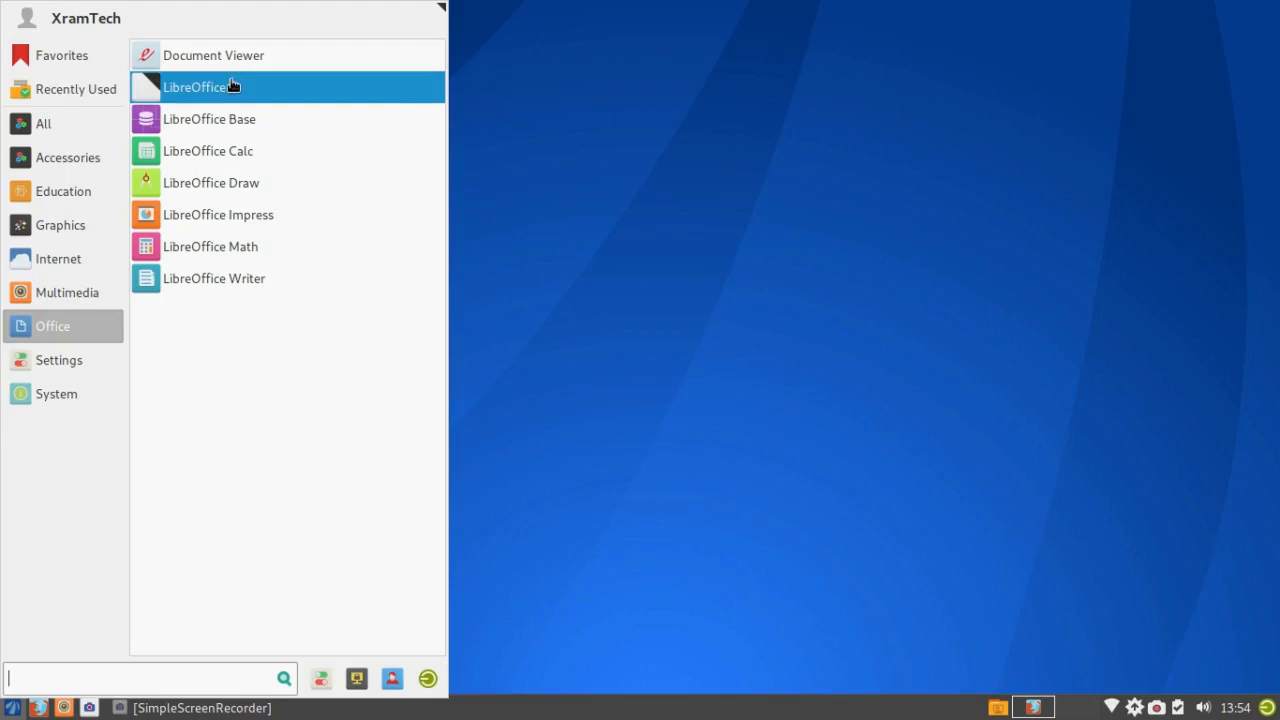
Step: Scroll through the Settings entries in the Whisker Menu, then list the System category's applications
{"action": "mouse_move", "coordinate": [108, 358]}
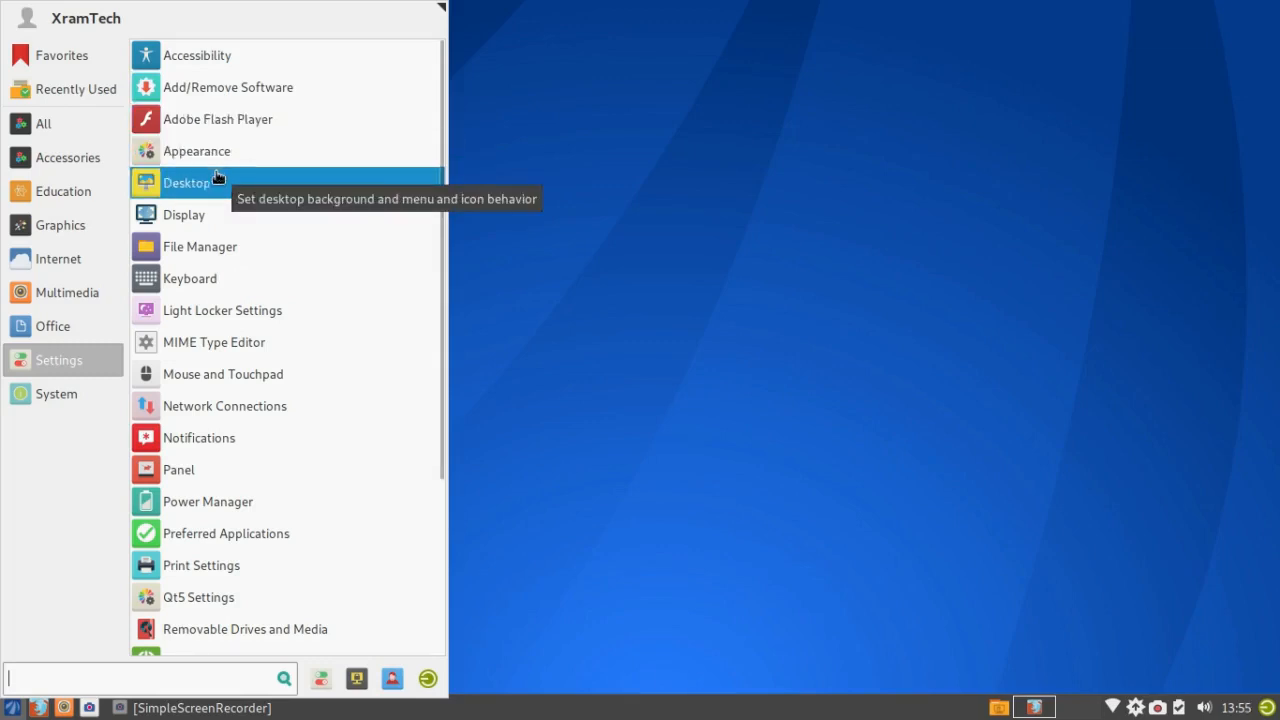
{"action": "scroll", "coordinate": [215, 185], "scroll_direction": "down", "scroll_amount": 3}
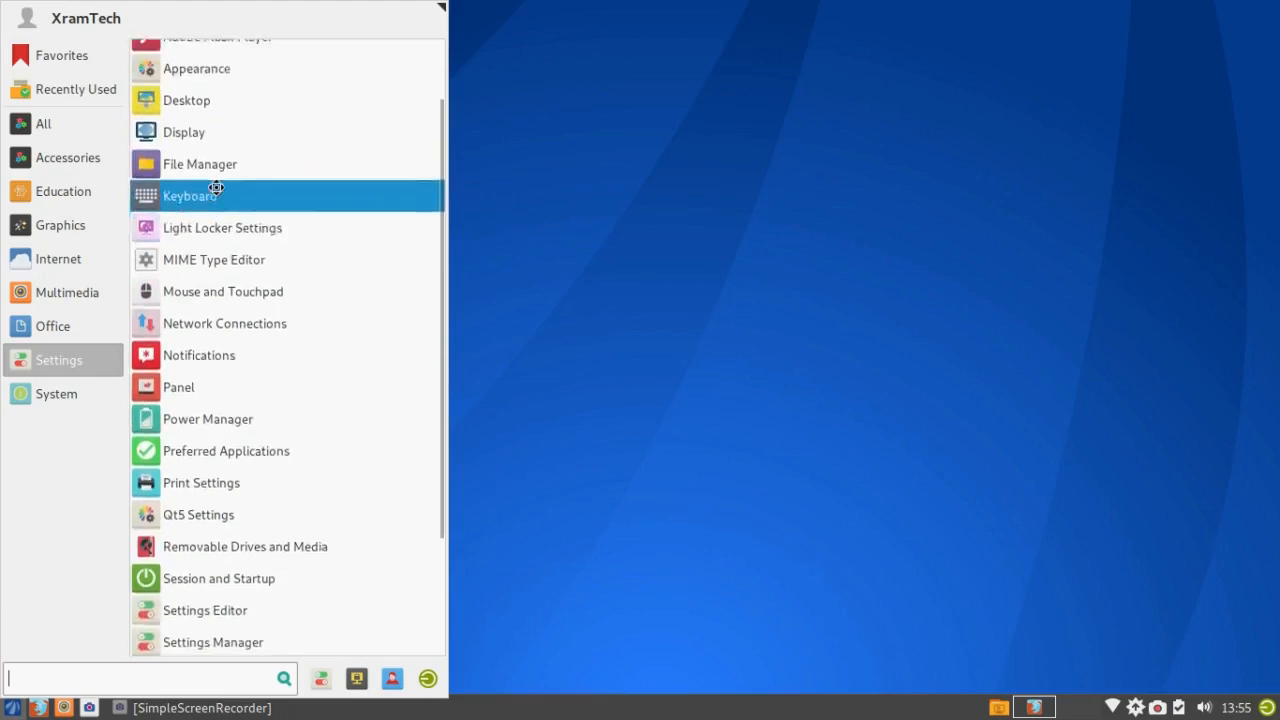
{"action": "scroll", "coordinate": [215, 185], "scroll_direction": "up", "scroll_amount": 3}
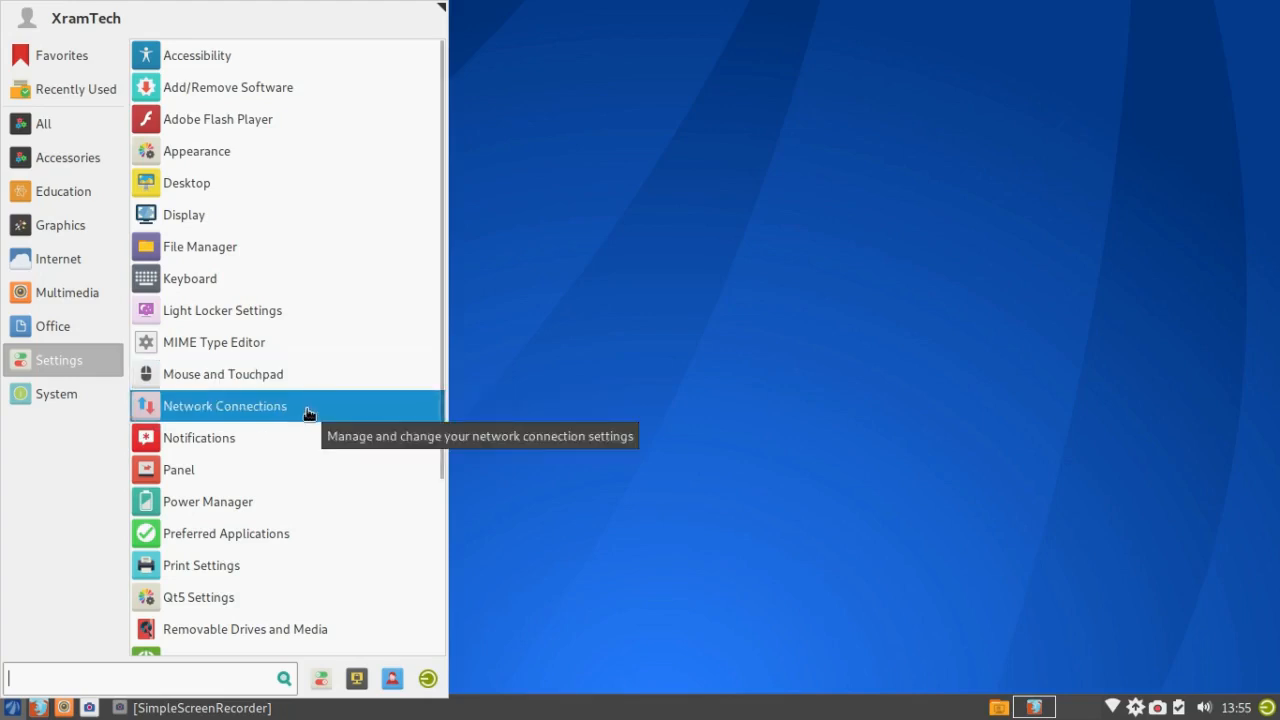
{"action": "scroll", "coordinate": [309, 406], "scroll_direction": "down", "scroll_amount": 1}
{"action": "scroll", "coordinate": [309, 413], "scroll_direction": "up", "scroll_amount": 1}
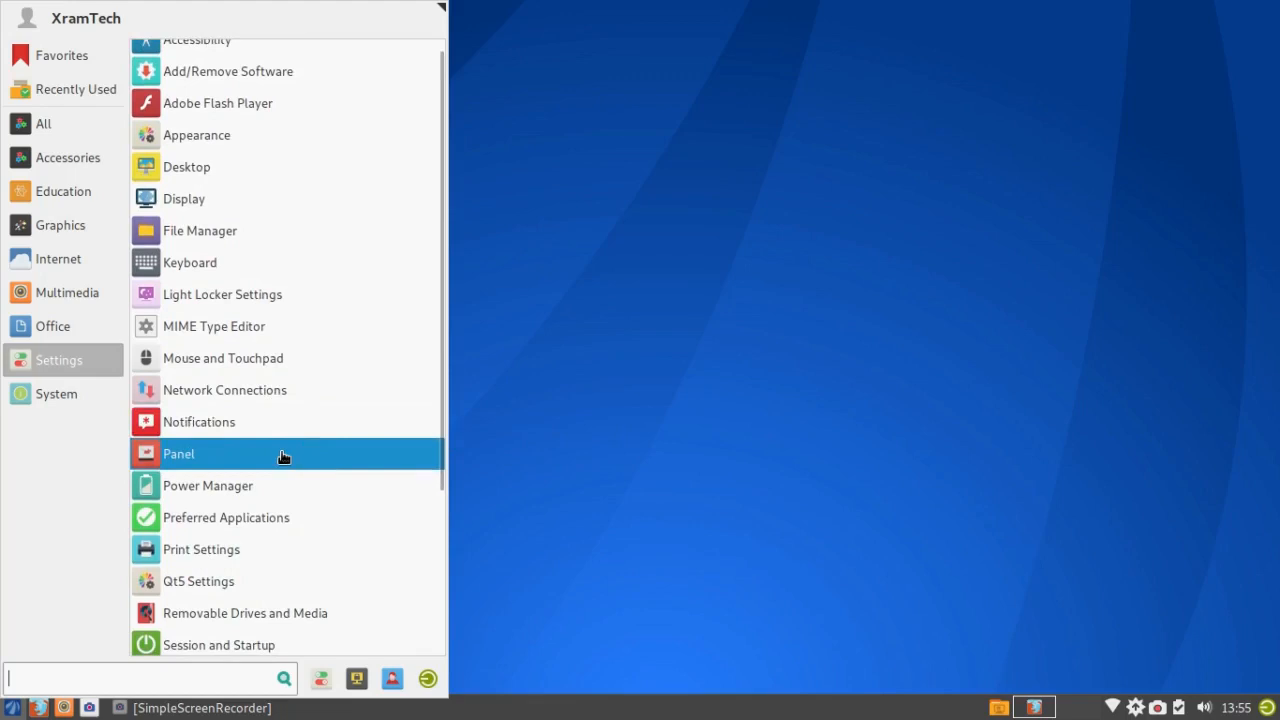
{"action": "scroll", "coordinate": [282, 498], "scroll_direction": "down", "scroll_amount": 2}
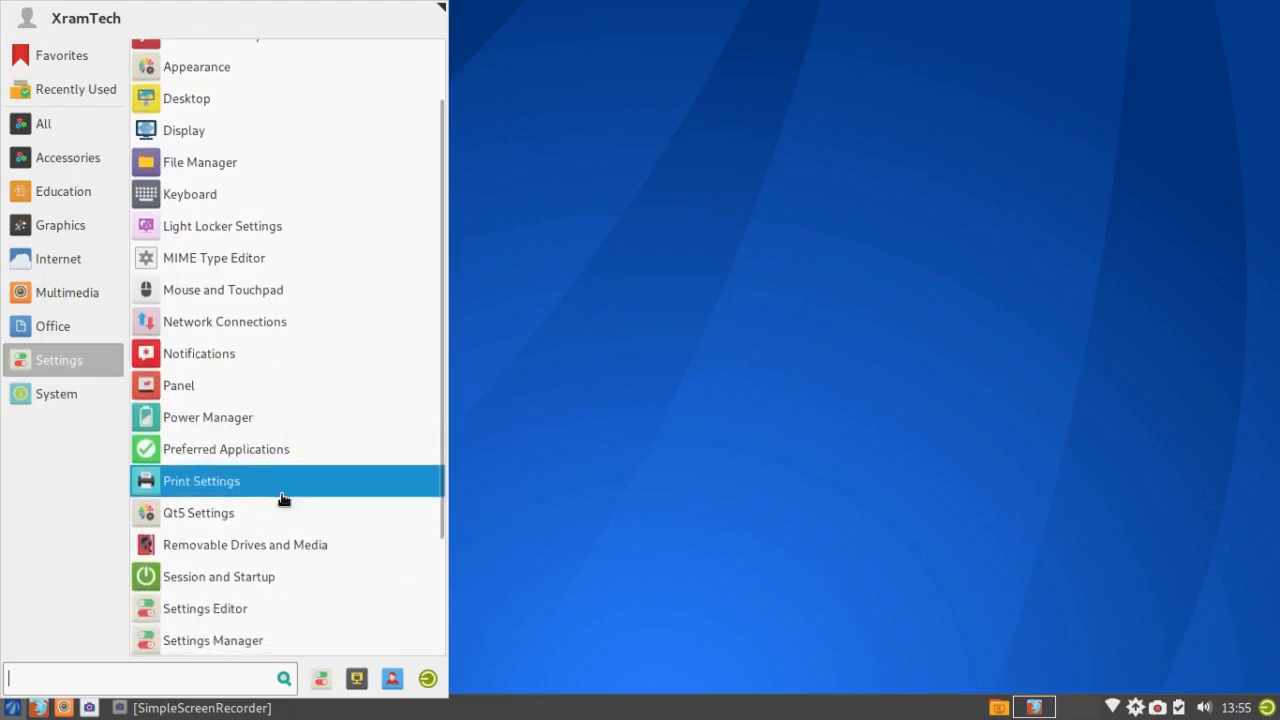
{"action": "scroll", "coordinate": [282, 500], "scroll_direction": "up", "scroll_amount": 2}
{"action": "scroll", "coordinate": [300, 555], "scroll_direction": "up", "scroll_amount": 1}
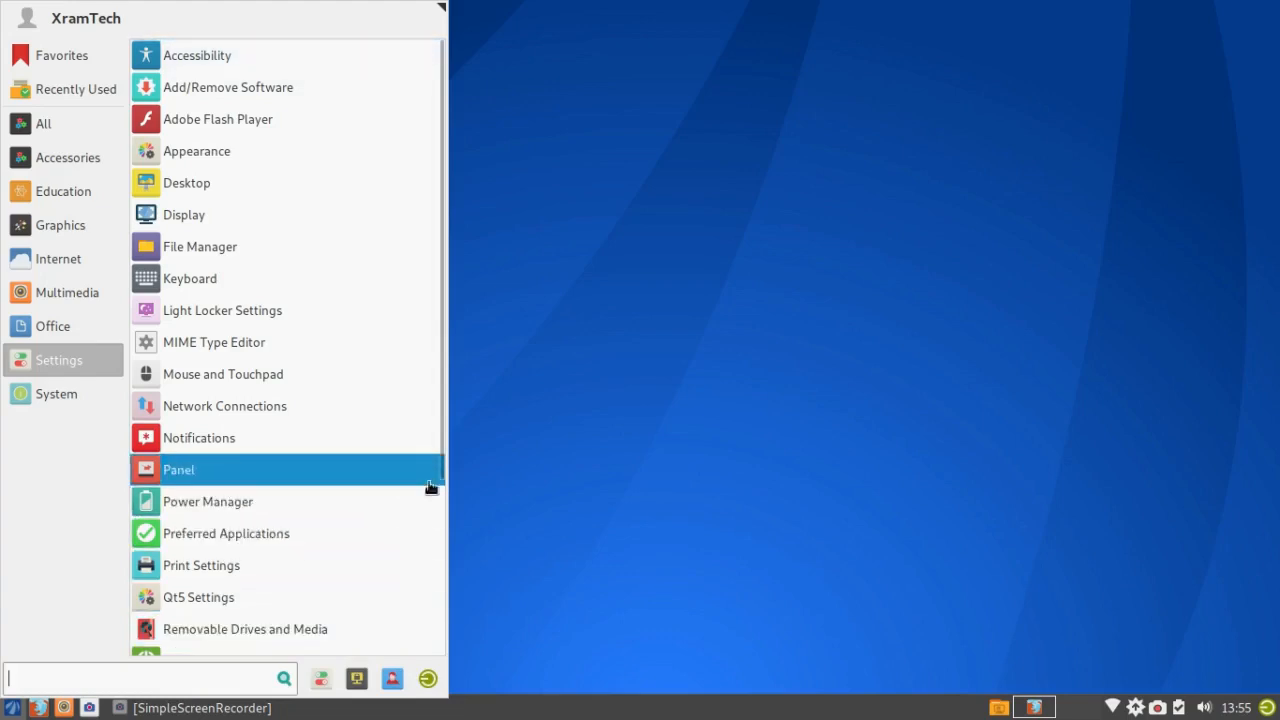
{"action": "left_click_drag", "start_coordinate": [435, 470], "coordinate": [433, 472]}
{"action": "scroll", "coordinate": [434, 472], "scroll_direction": "down", "scroll_amount": 4}
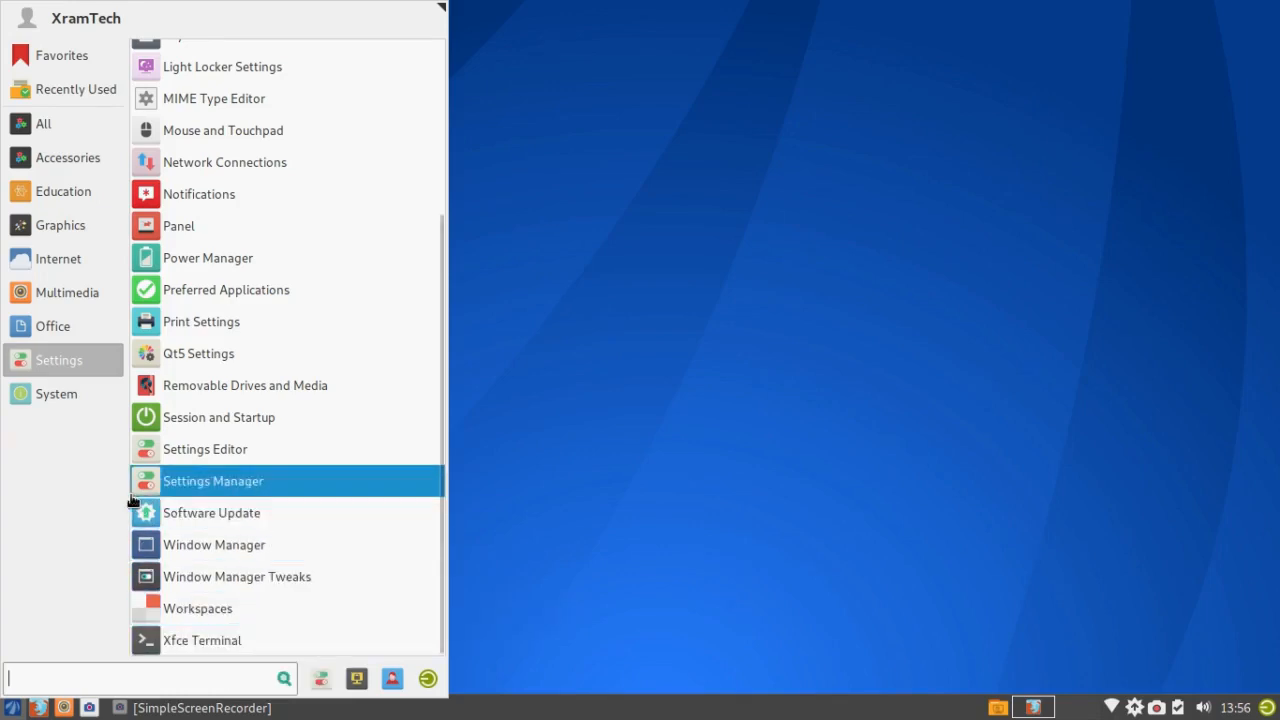
{"action": "left_click", "coordinate": [37, 398]}
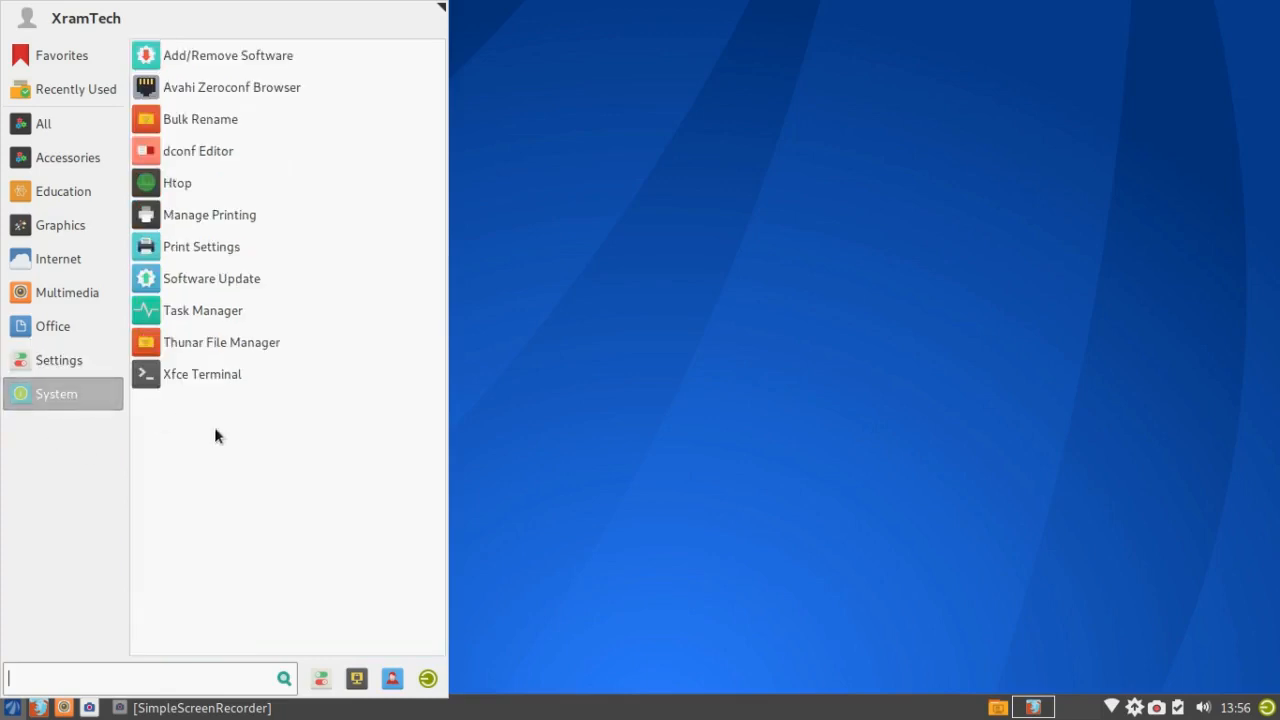
{"action": "left_click", "coordinate": [271, 95]}
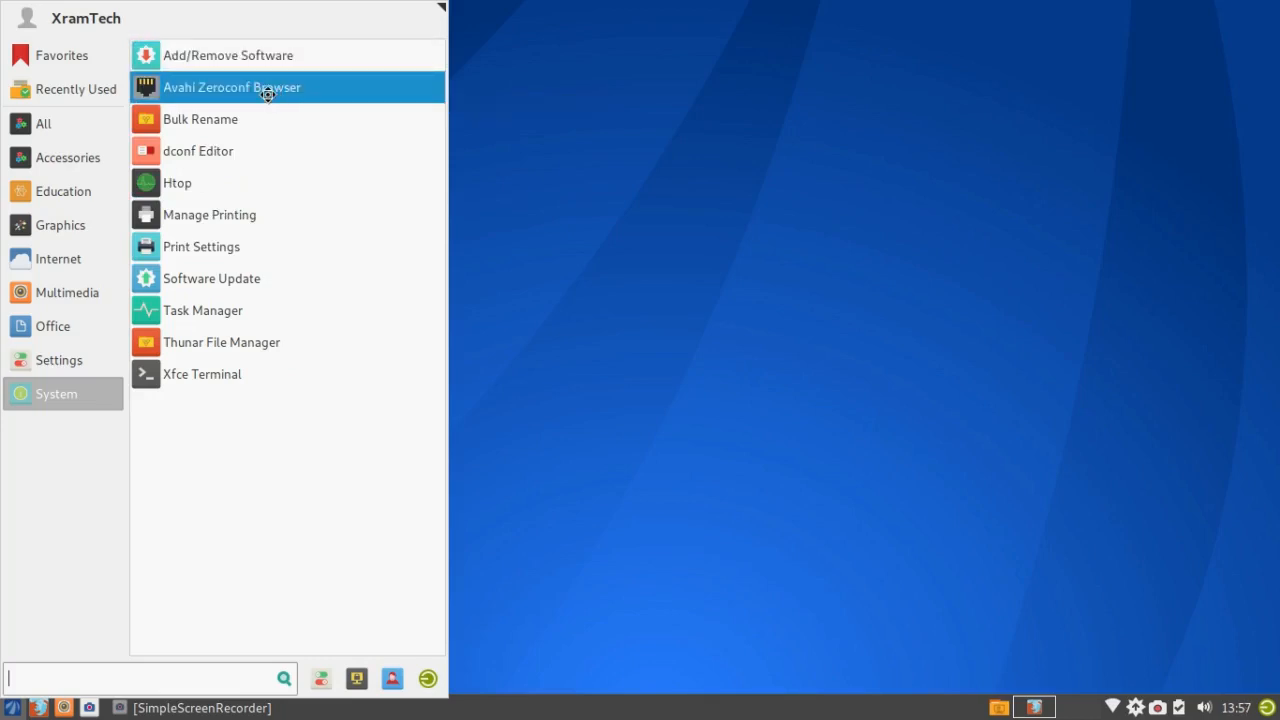
{"action": "left_click", "coordinate": [267, 156]}
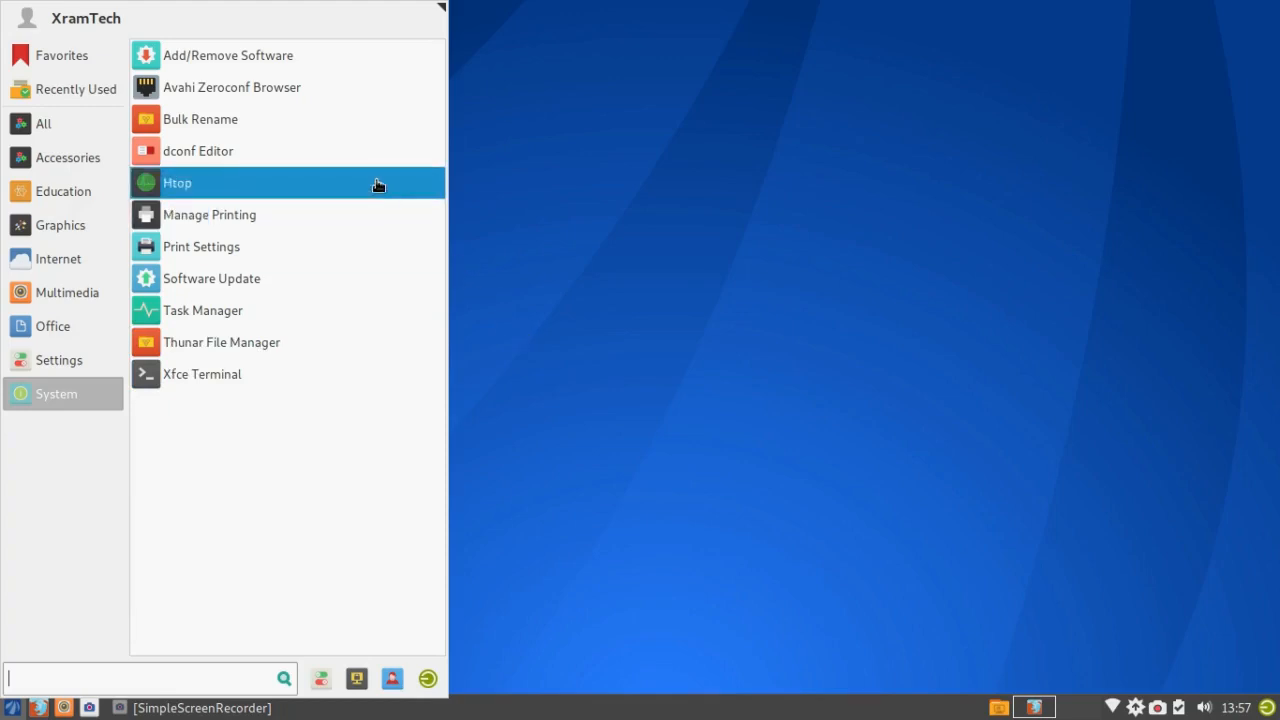
Step: Launch Add/Remove Software (Pamac Package Manager) and bring up its hamburger options menu
{"action": "left_click", "coordinate": [272, 56]}
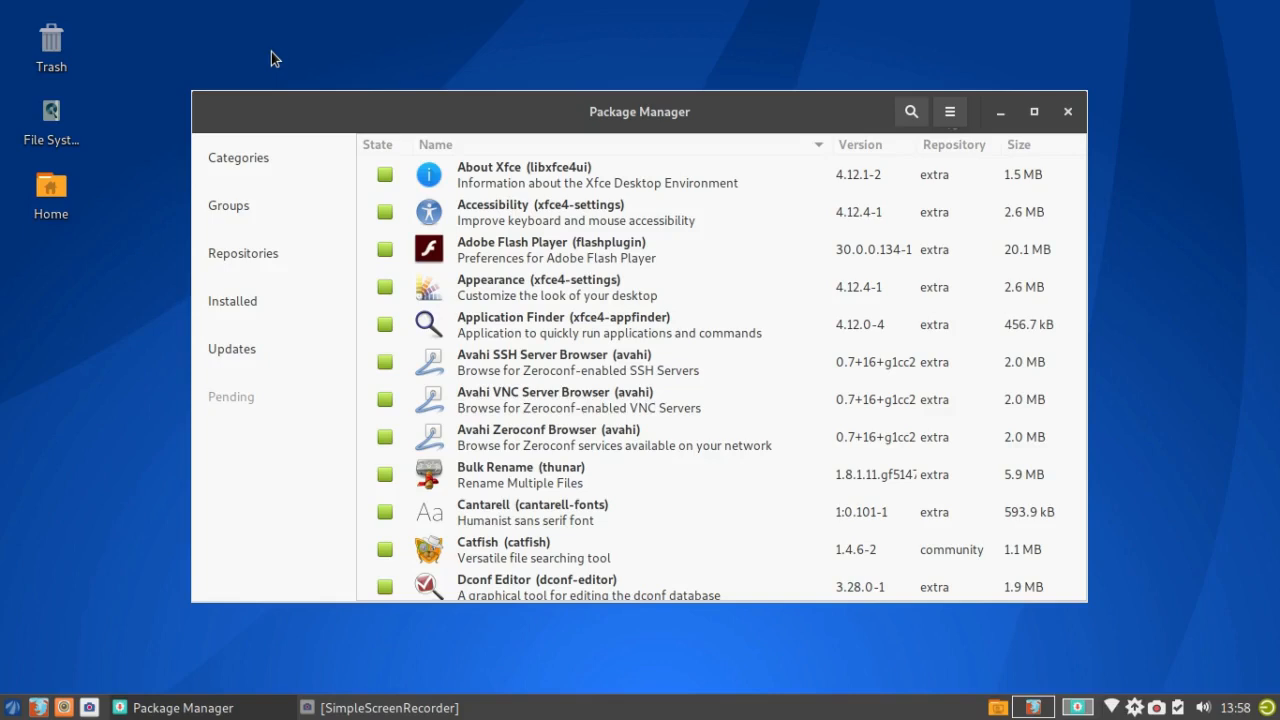
{"action": "left_click", "coordinate": [950, 115]}
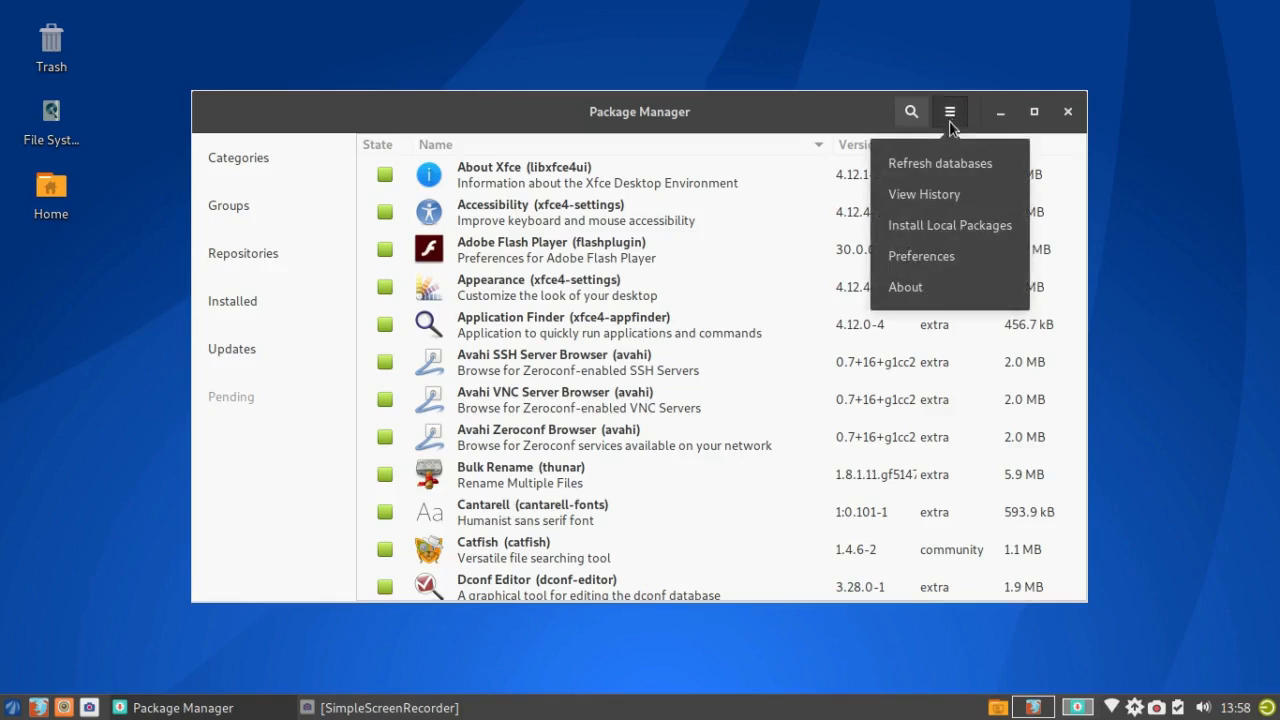
Step: Open Pamac Preferences, entering the account password in the Authenticate dialog
{"action": "left_click", "coordinate": [928, 257]}
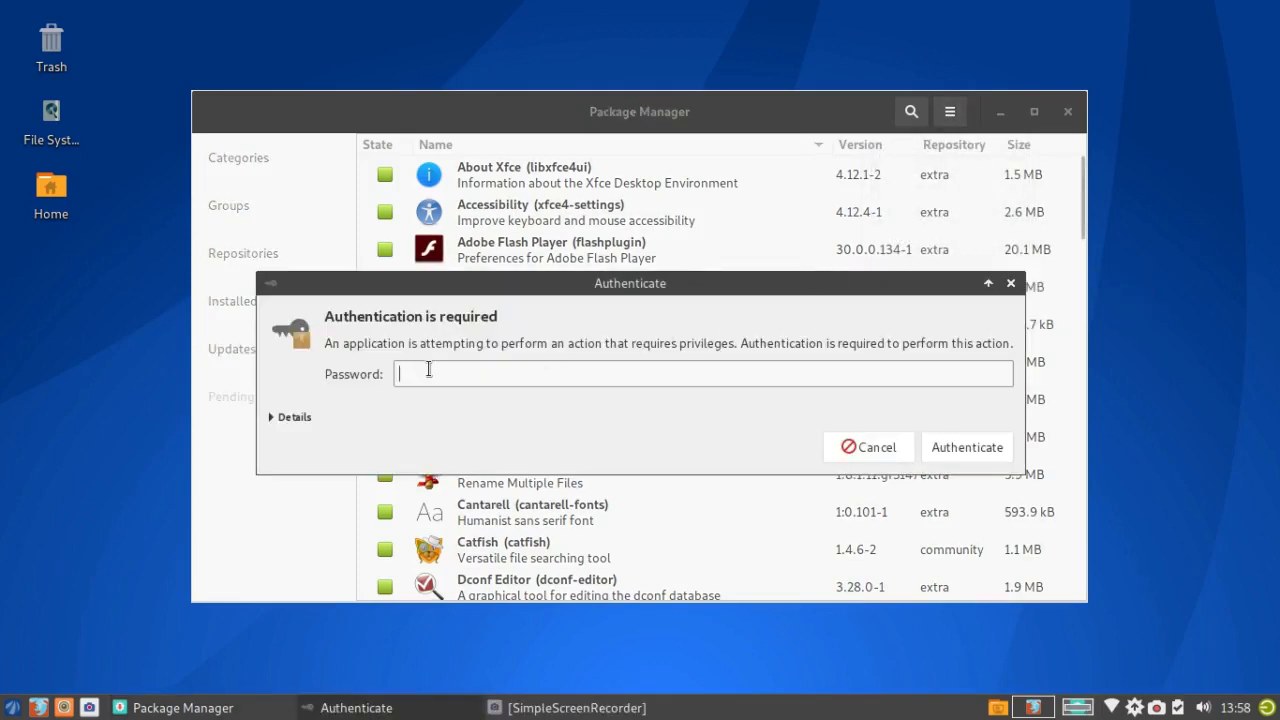
{"action": "type", "text": "••••••••"}
{"action": "left_click", "coordinate": [955, 448]}
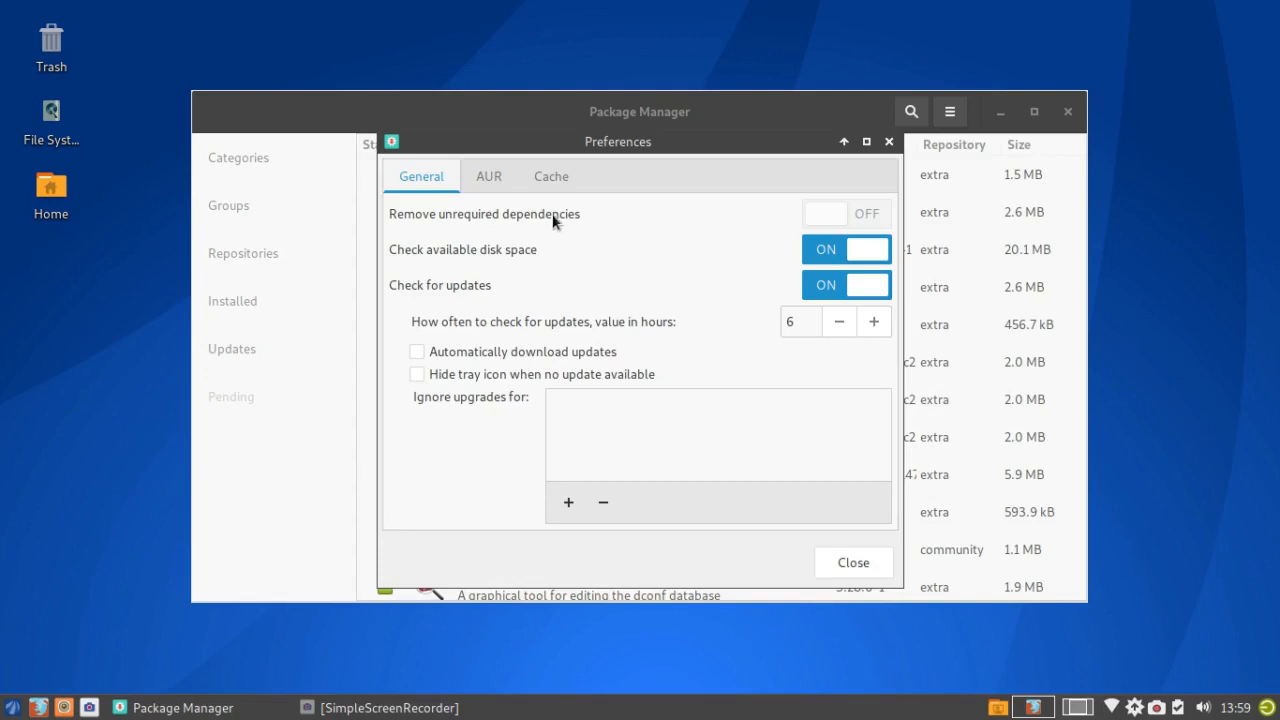
Step: Review the AUR and Cache tabs of Pamac Preferences, leaving cache at 3 versions, and close it
{"action": "left_click", "coordinate": [488, 174]}
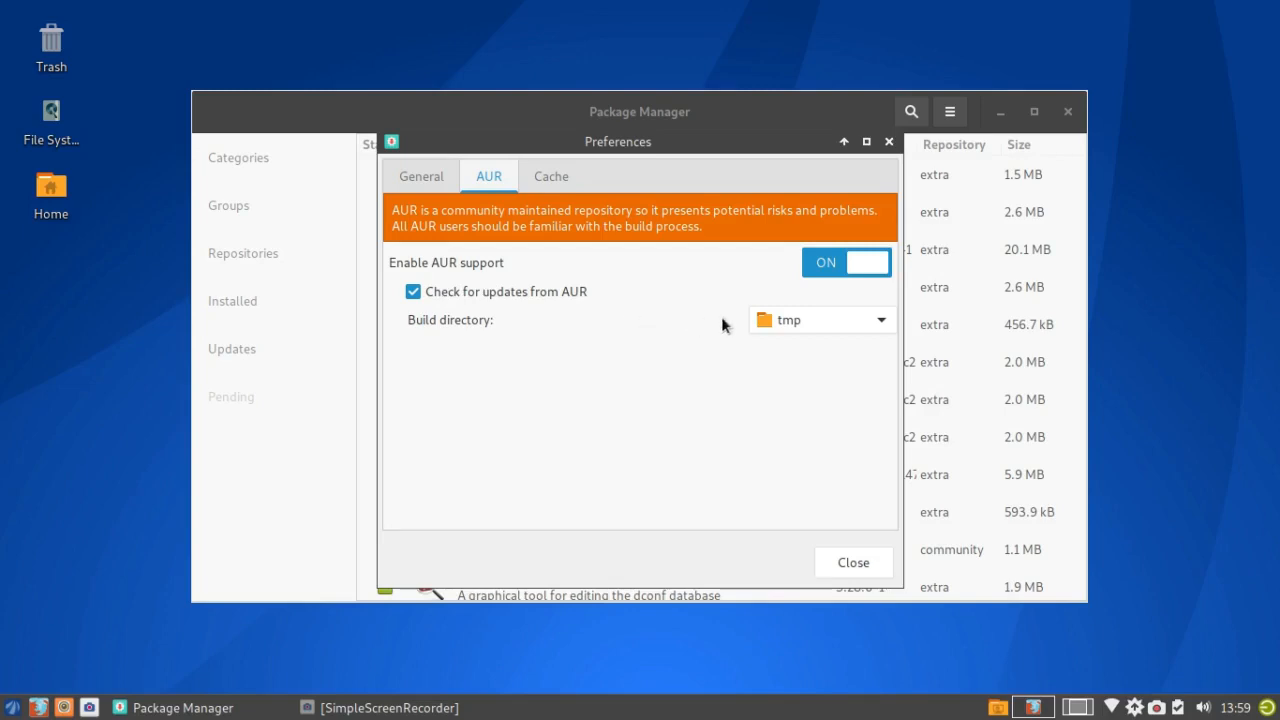
{"action": "left_click", "coordinate": [550, 178]}
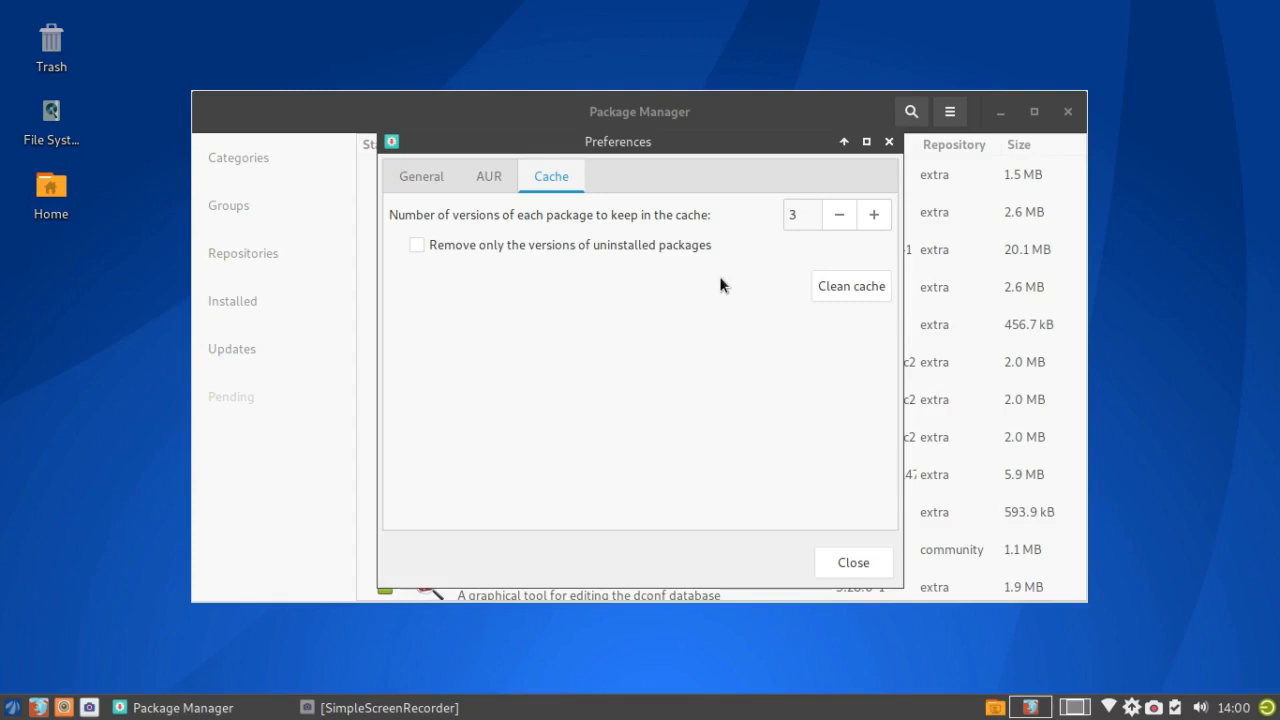
{"action": "left_click", "coordinate": [853, 562]}
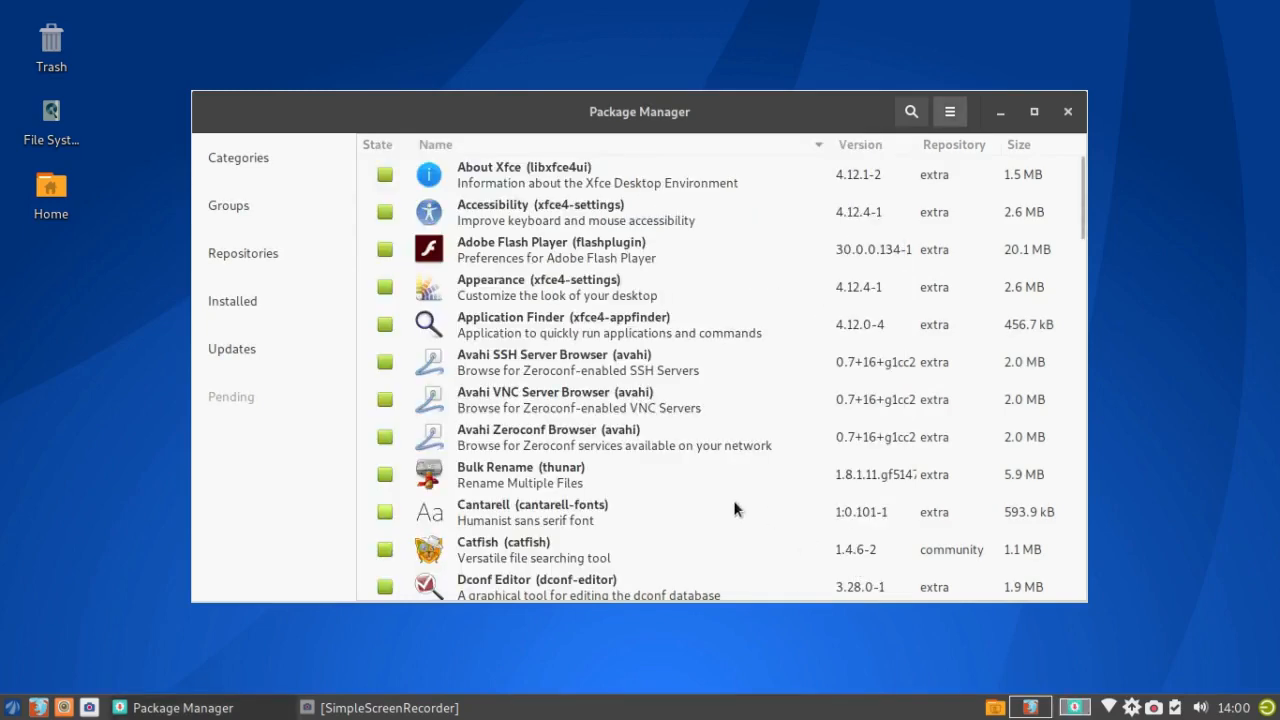
{"action": "left_click", "coordinate": [264, 158]}
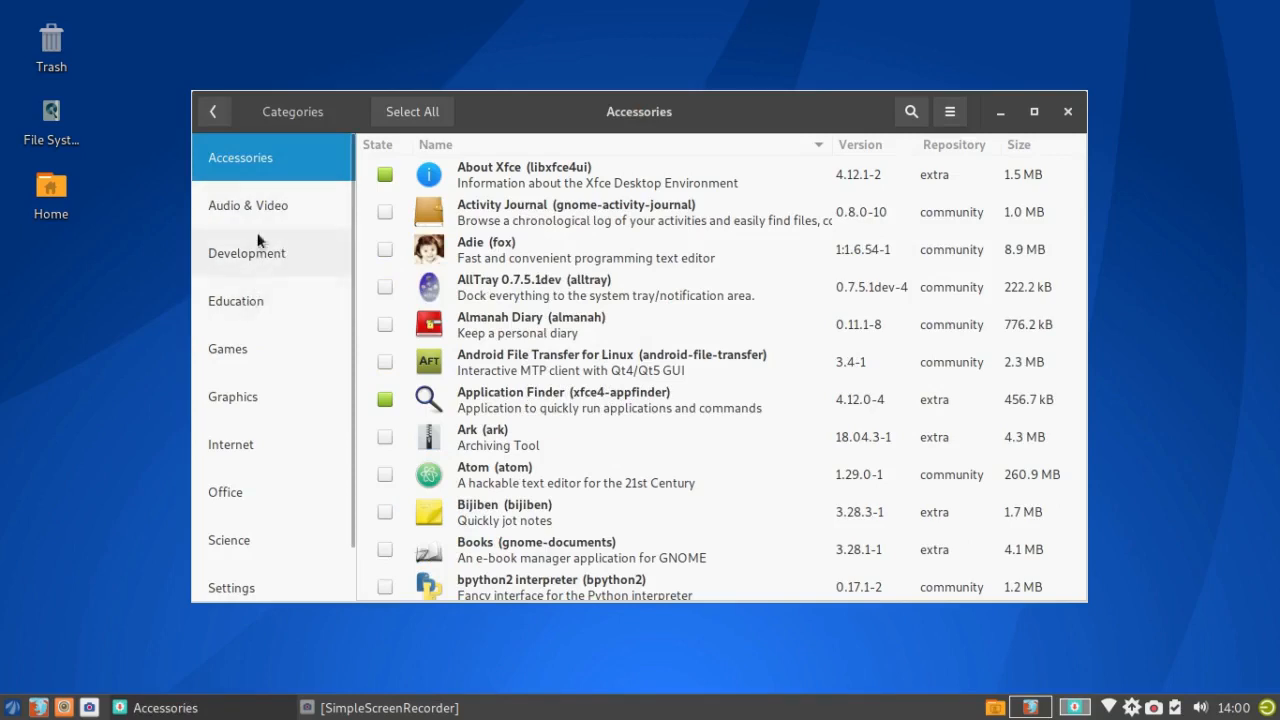
{"action": "left_click", "coordinate": [207, 113]}
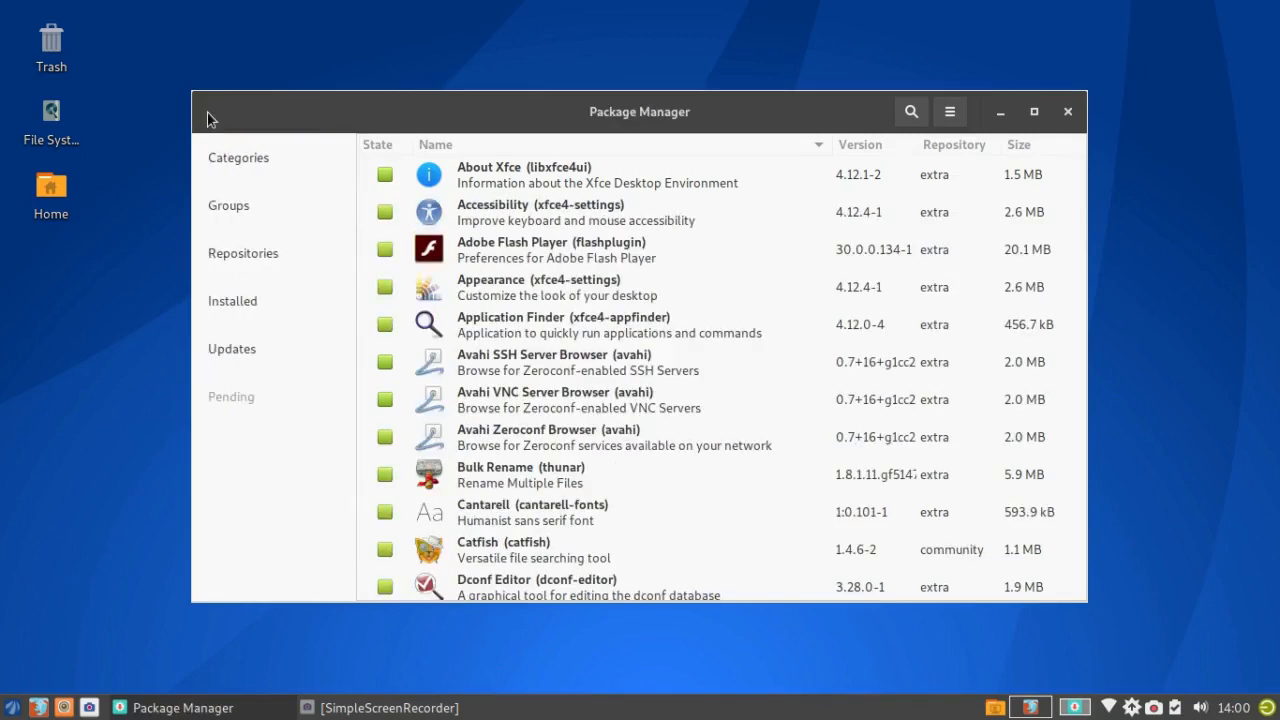
{"action": "left_click", "coordinate": [235, 206]}
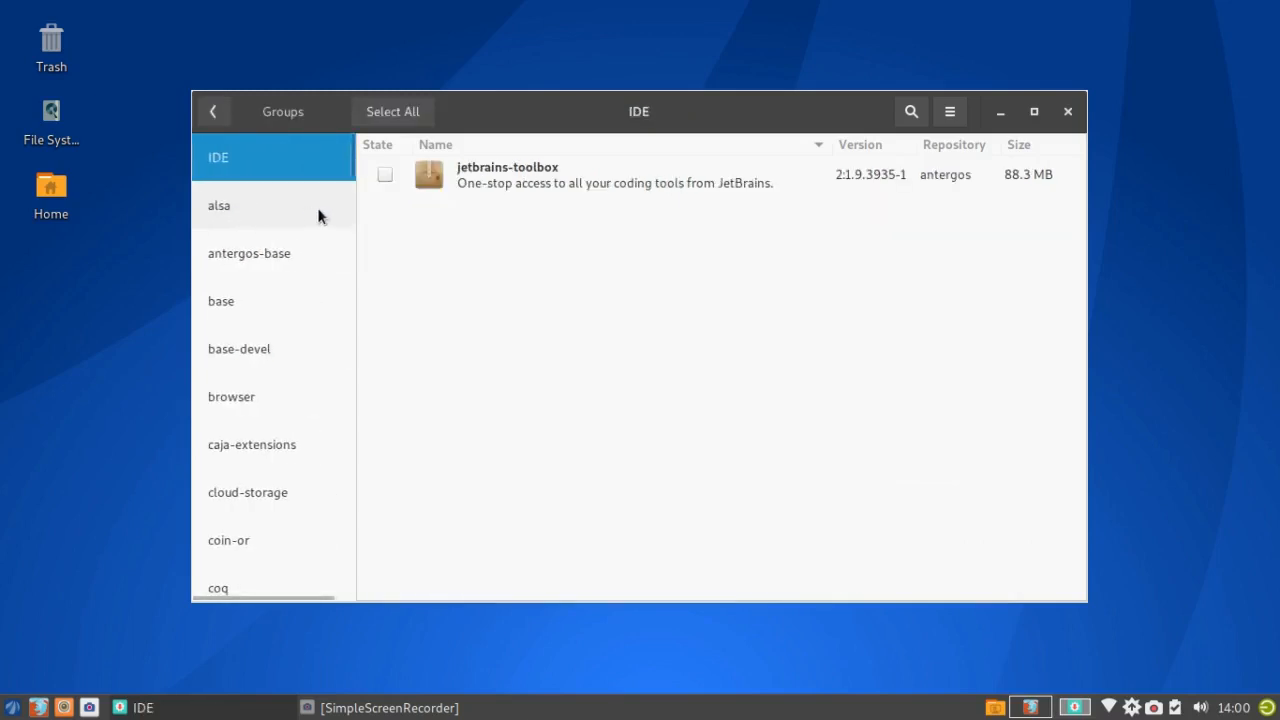
{"action": "left_click", "coordinate": [224, 210]}
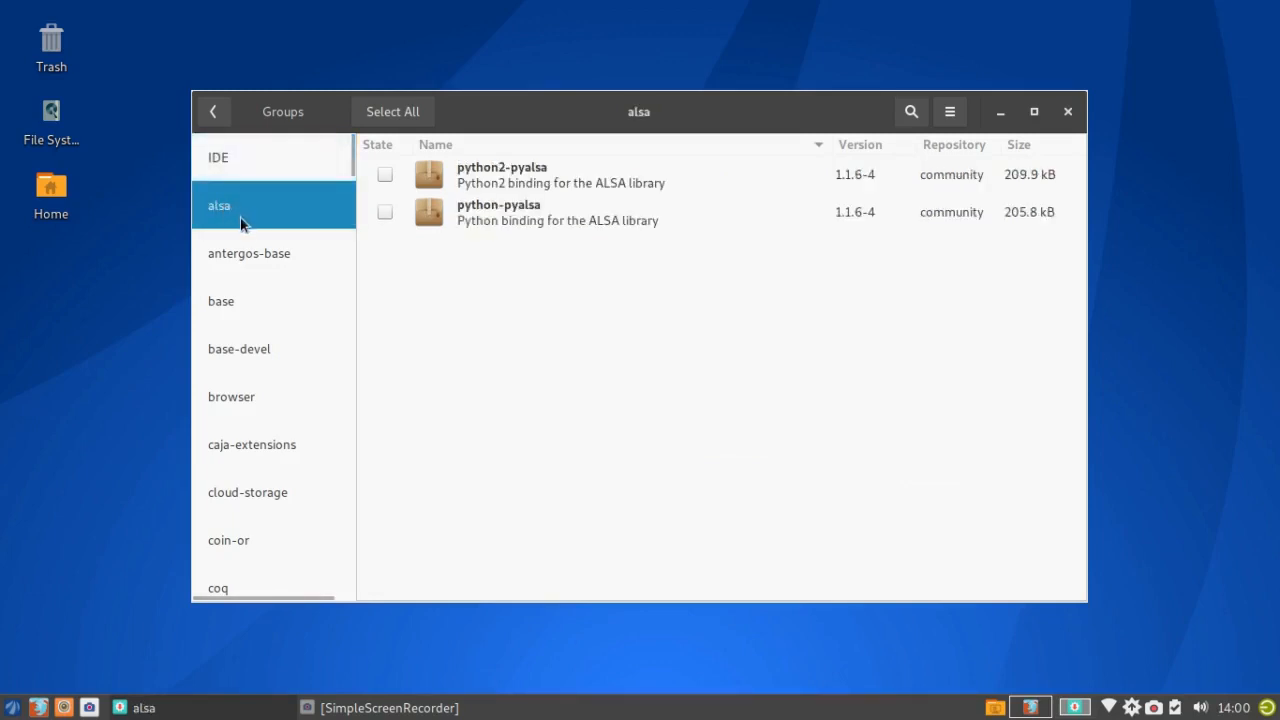
{"action": "left_click", "coordinate": [250, 253]}
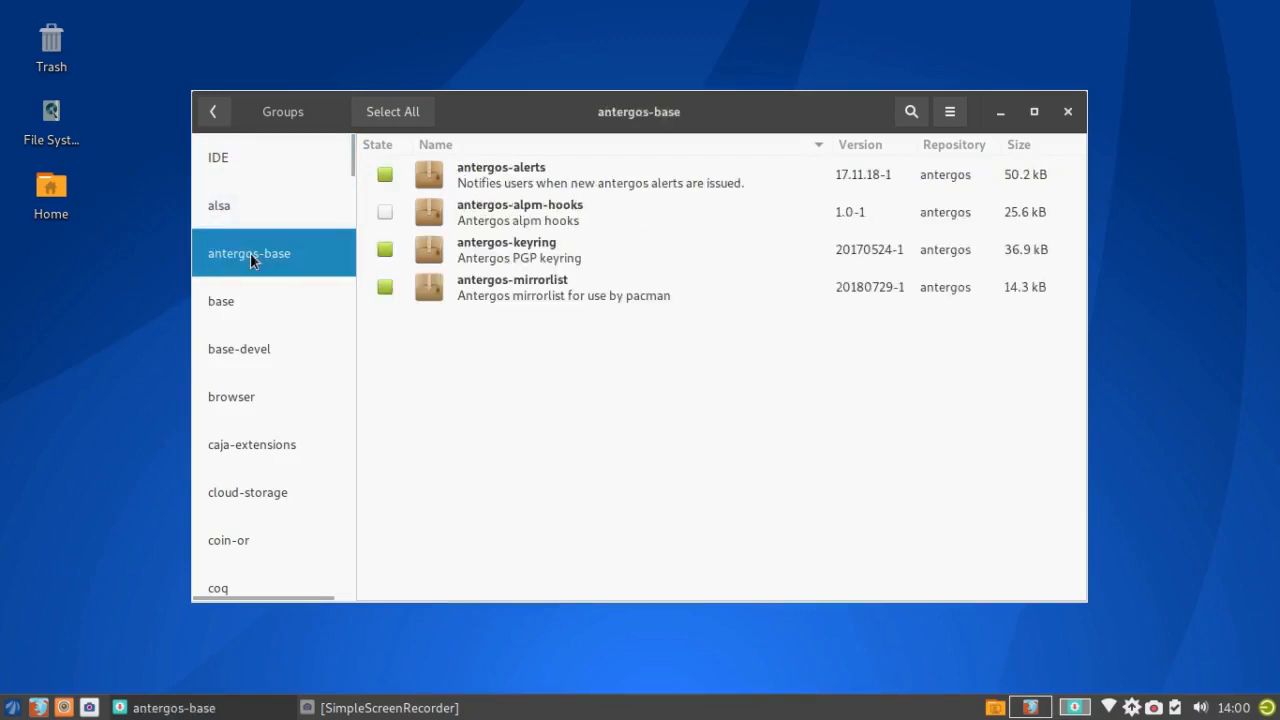
{"action": "left_click", "coordinate": [223, 300]}
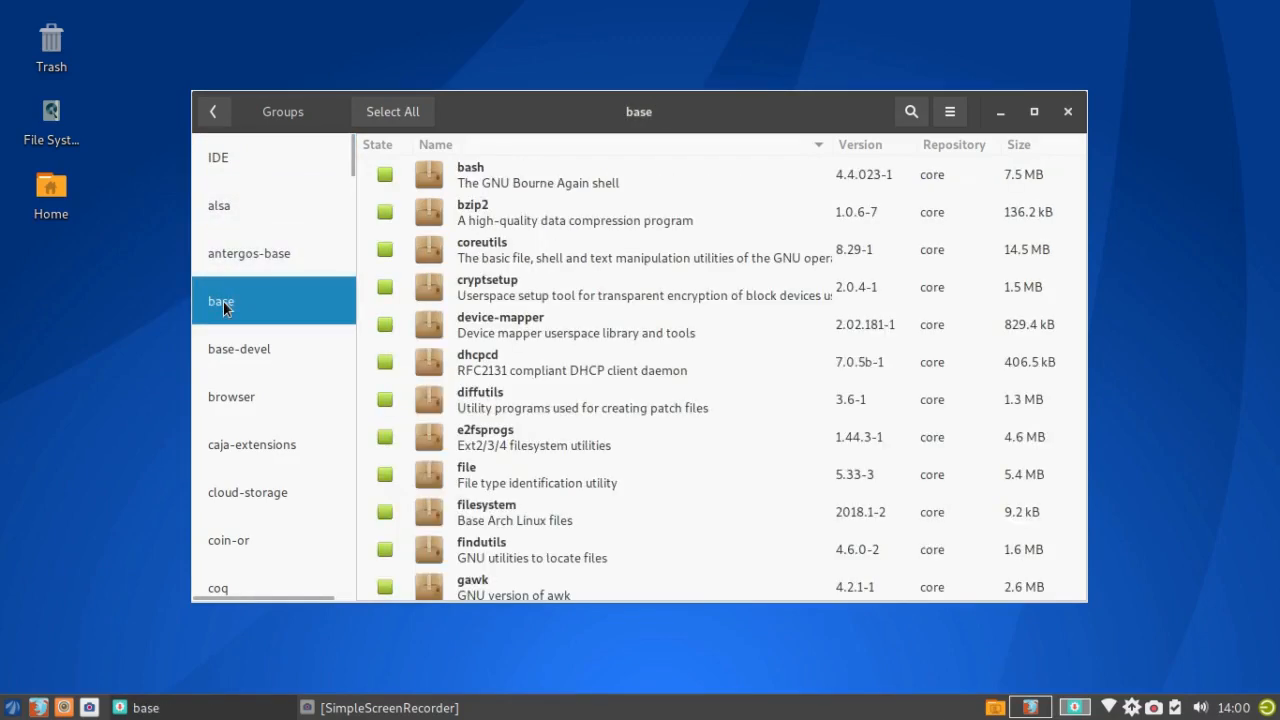
{"action": "left_click", "coordinate": [252, 350]}
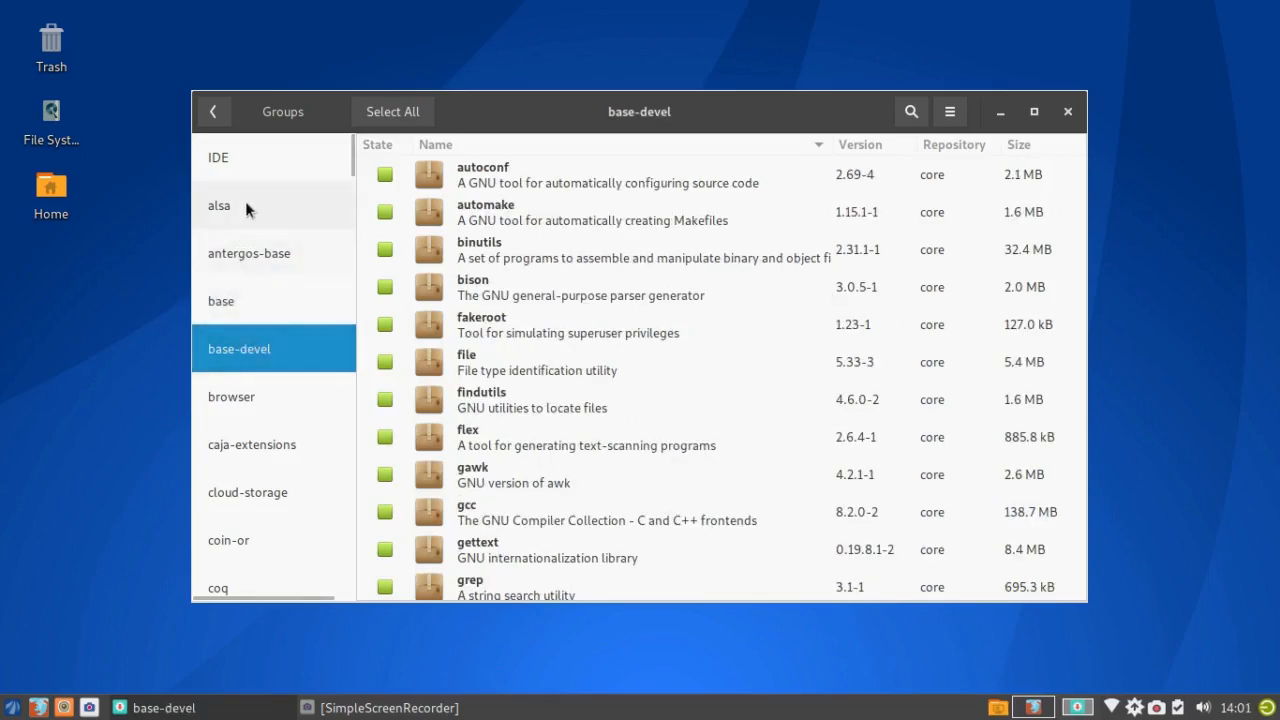
{"action": "left_click", "coordinate": [216, 114]}
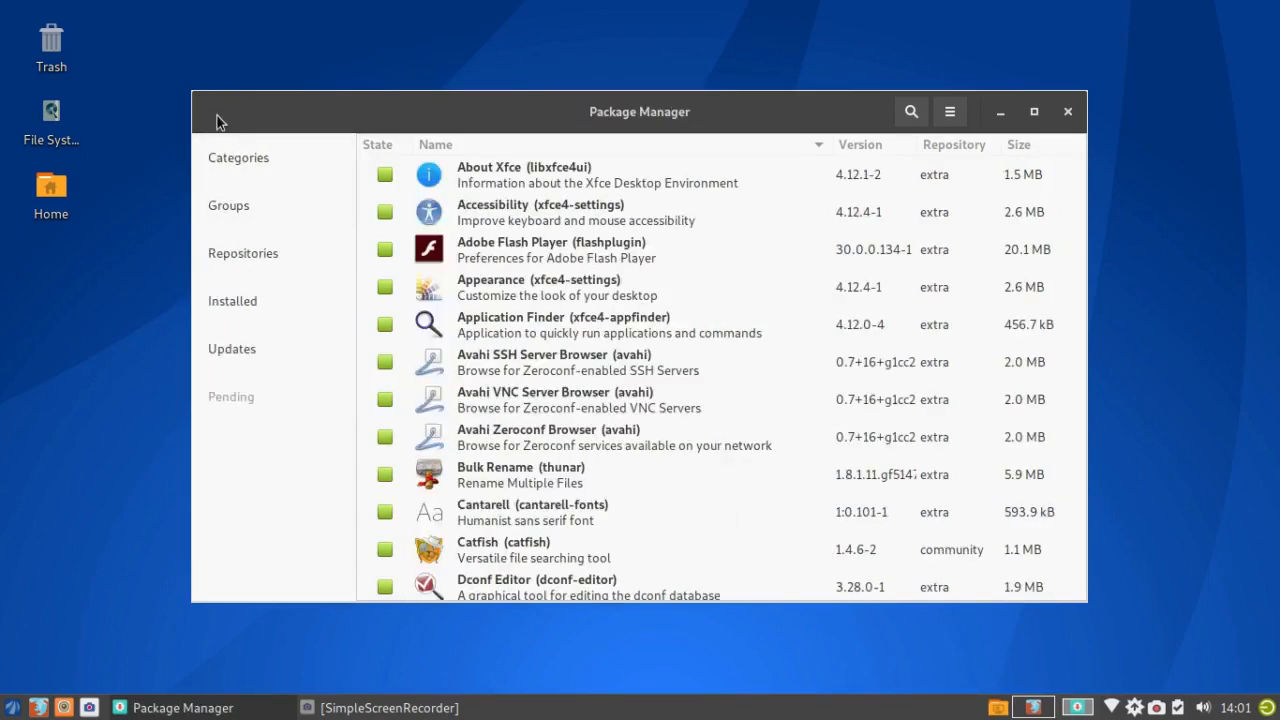
{"action": "left_click", "coordinate": [233, 257]}
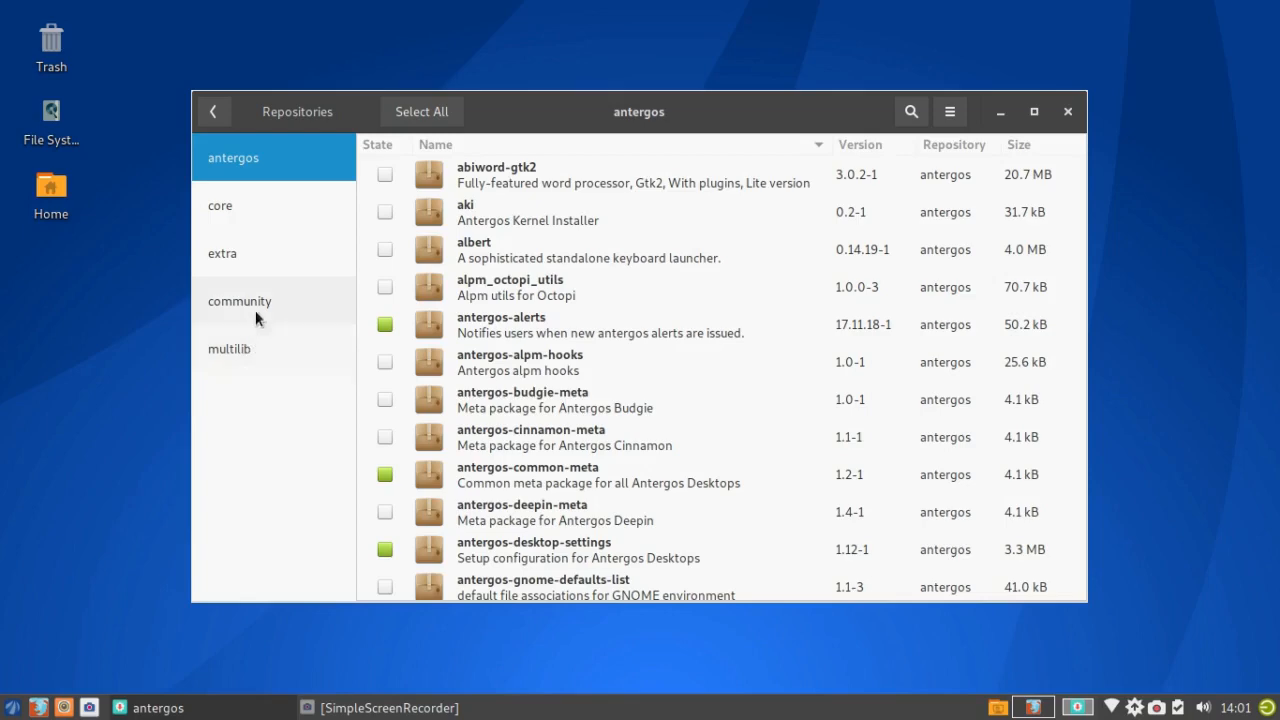
{"action": "key", "text": "alt+Left"}
{"action": "left_click", "coordinate": [229, 301]}
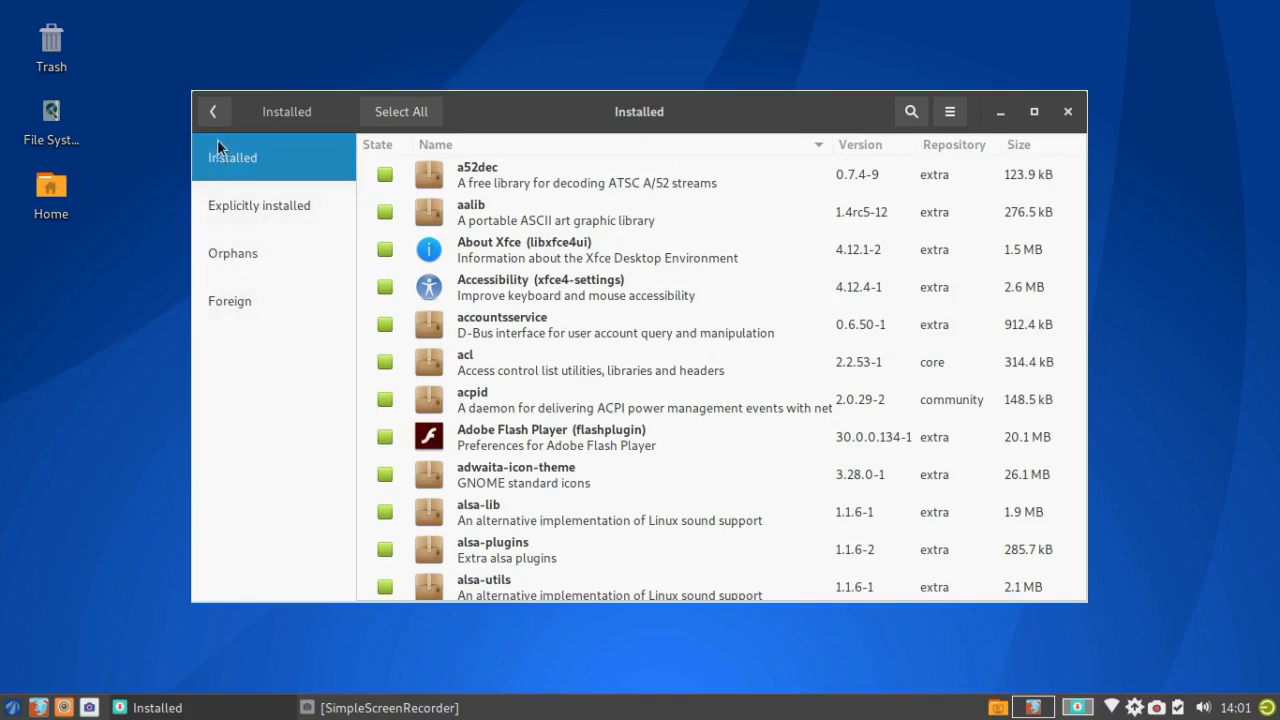
{"action": "left_click", "coordinate": [211, 105]}
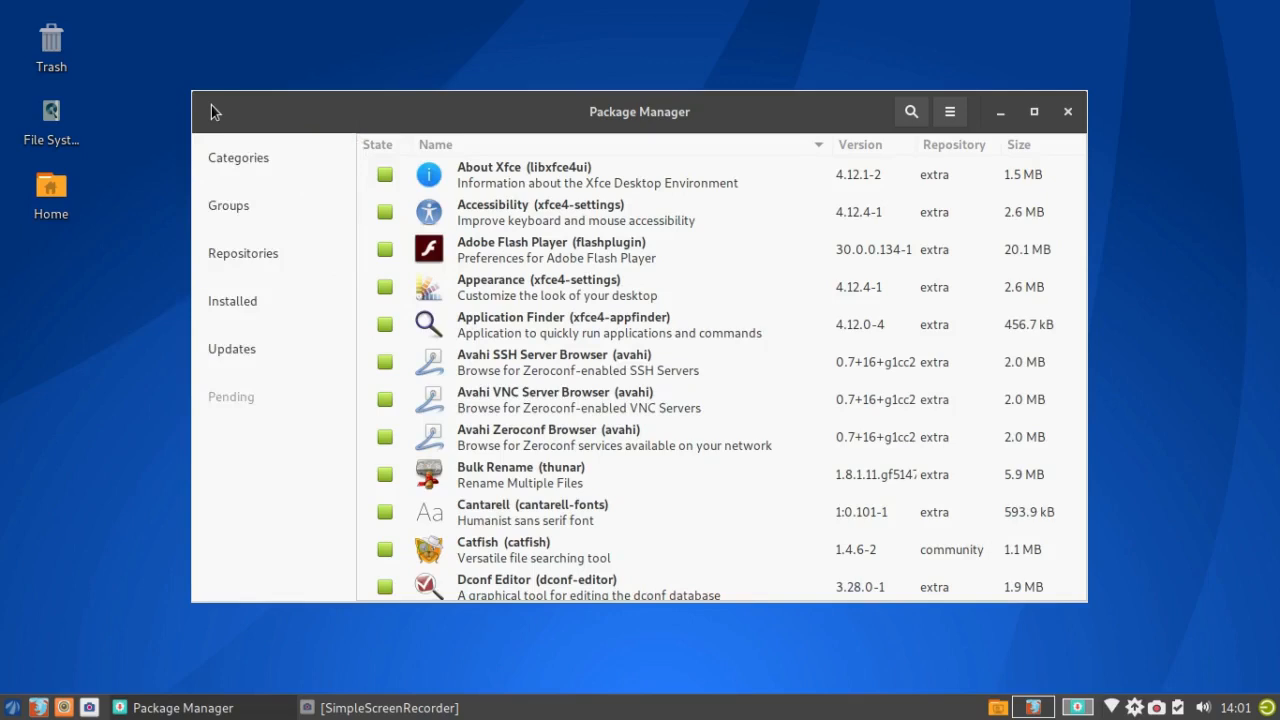
Step: Check for package updates (system up-to-date), go back, and bring up the package search field
{"action": "left_click", "coordinate": [239, 350]}
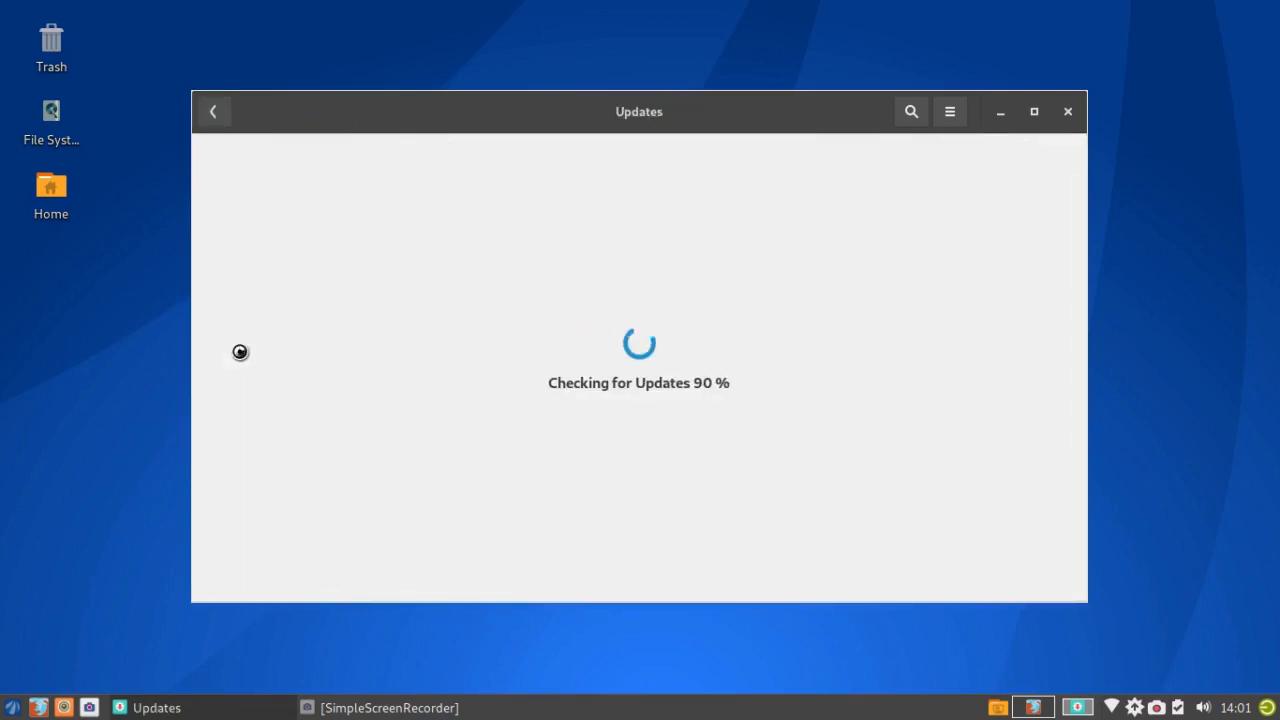
{"action": "left_click", "coordinate": [213, 110]}
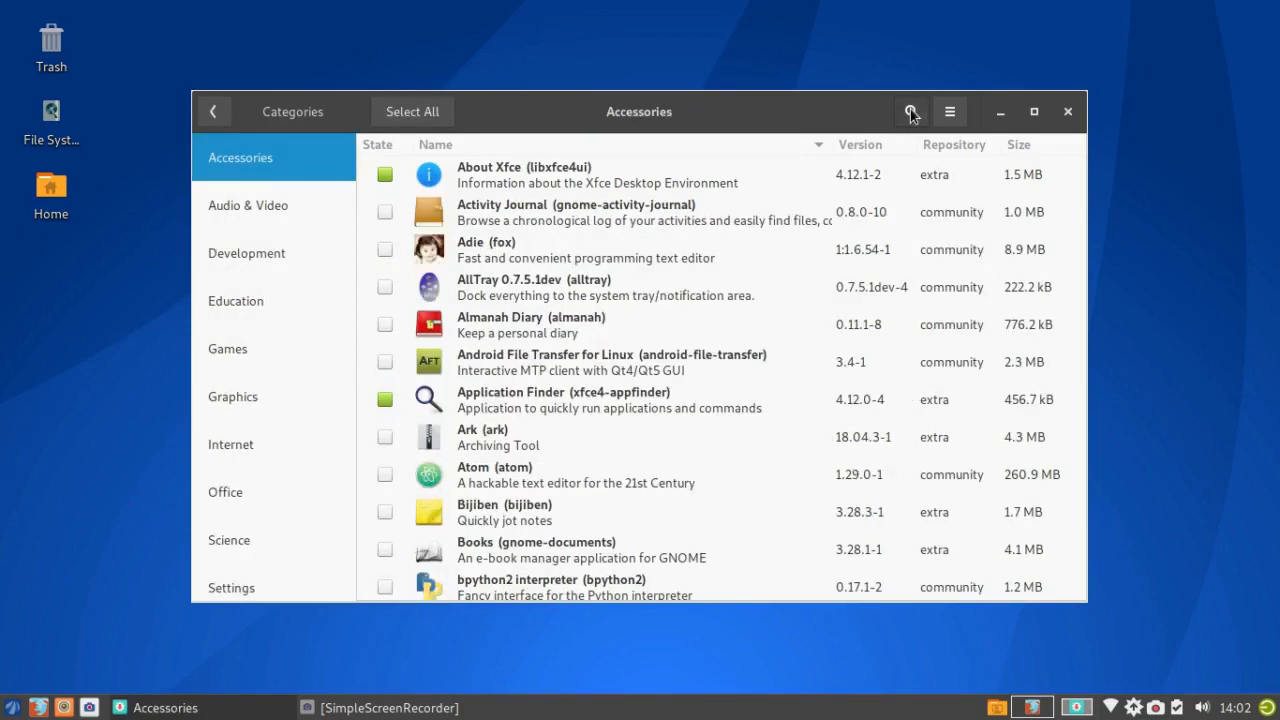
{"action": "left_click", "coordinate": [910, 111]}
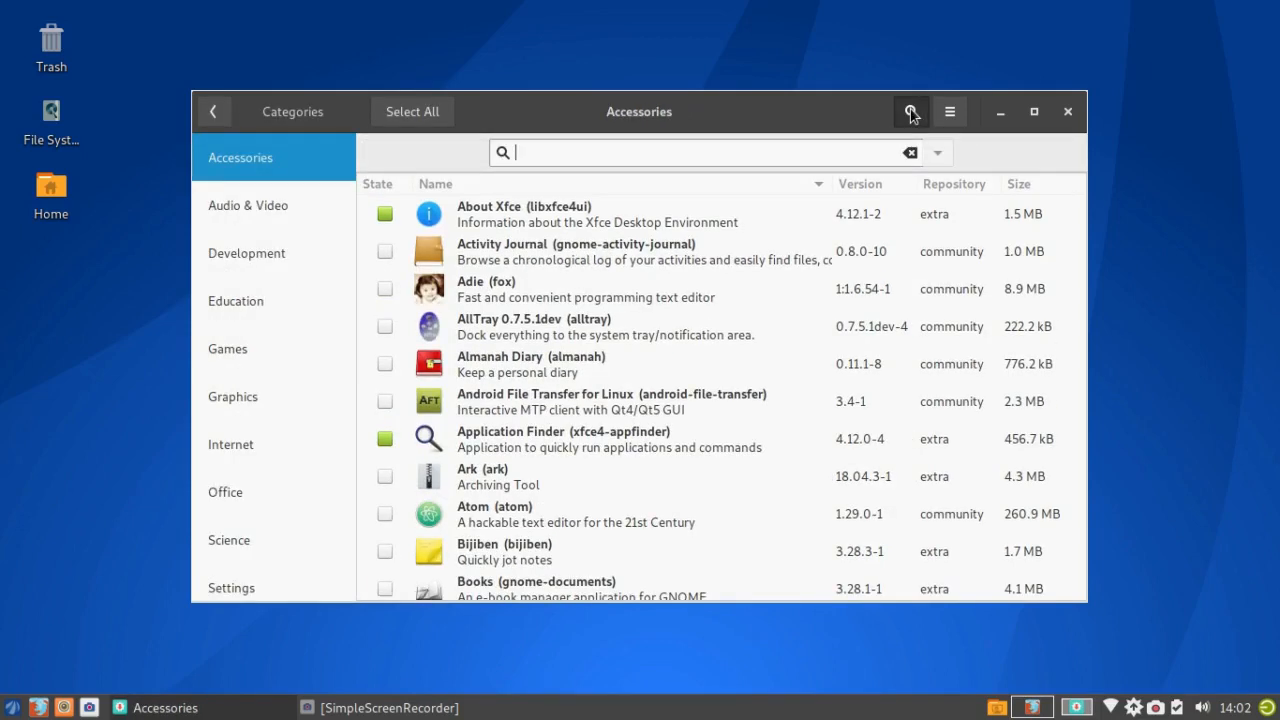
Step: Search for simplescreenrecorder, then go back to the main Pamac package list
{"action": "type", "text": "simplescreenrecorder"}
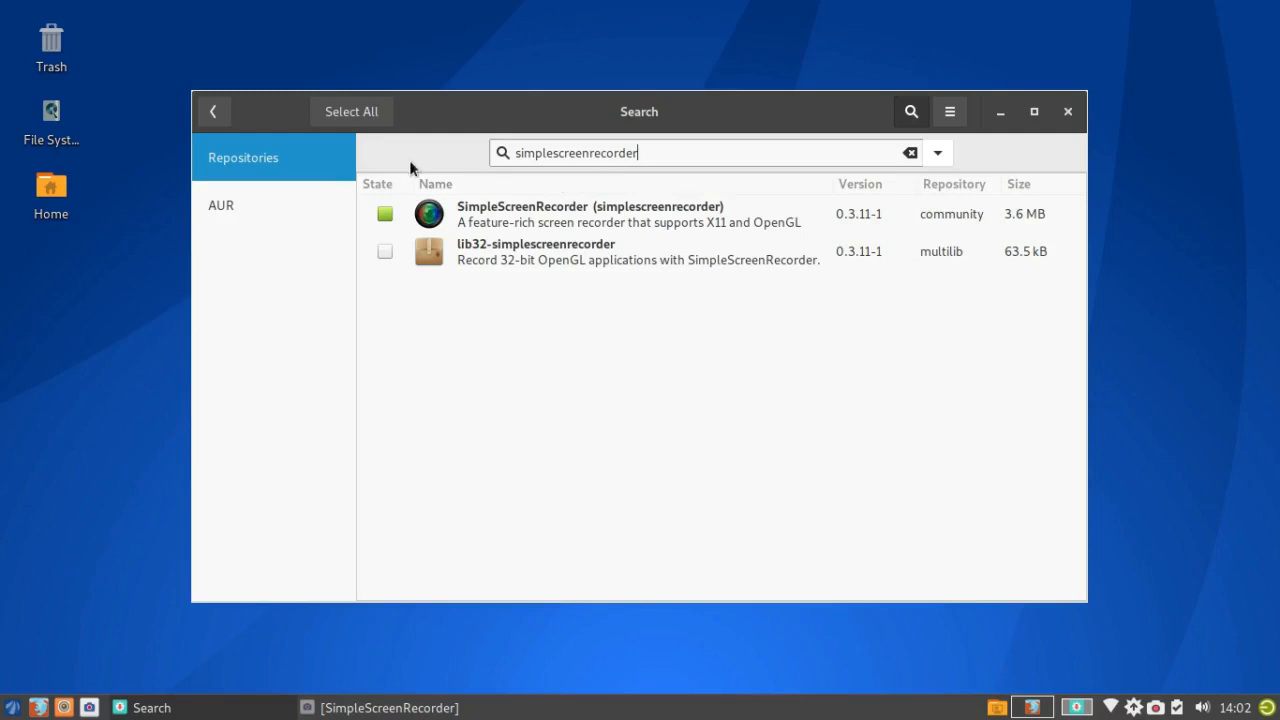
{"action": "left_click", "coordinate": [212, 111]}
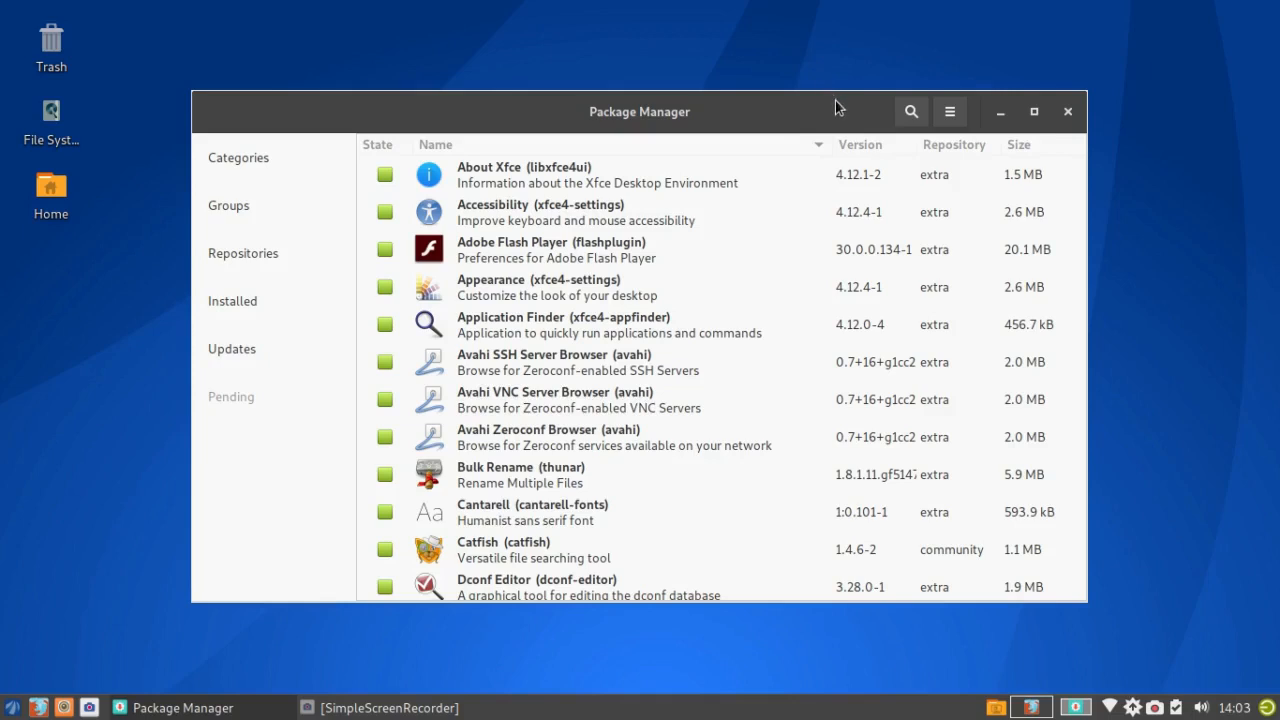
Step: Search for pyrenamer, mark it for installation, apply and commit the transaction, and view its details log
{"action": "left_click", "coordinate": [910, 114]}
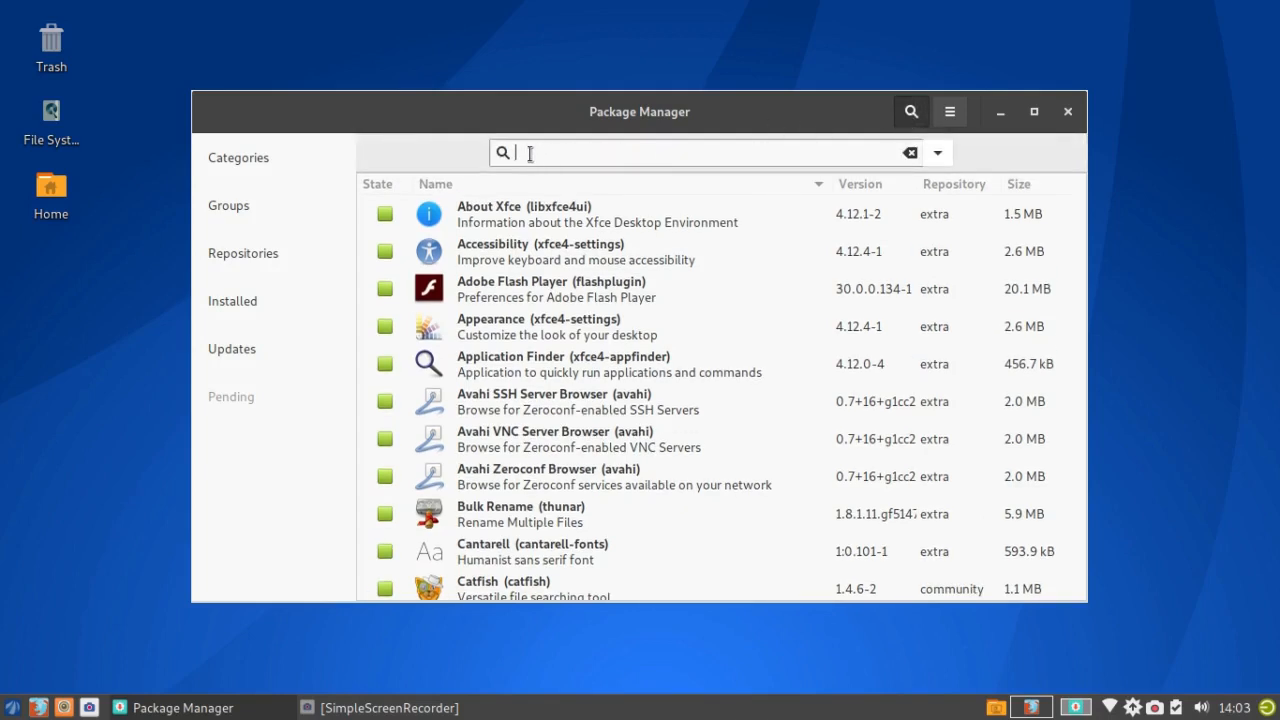
{"action": "type", "text": "py"}
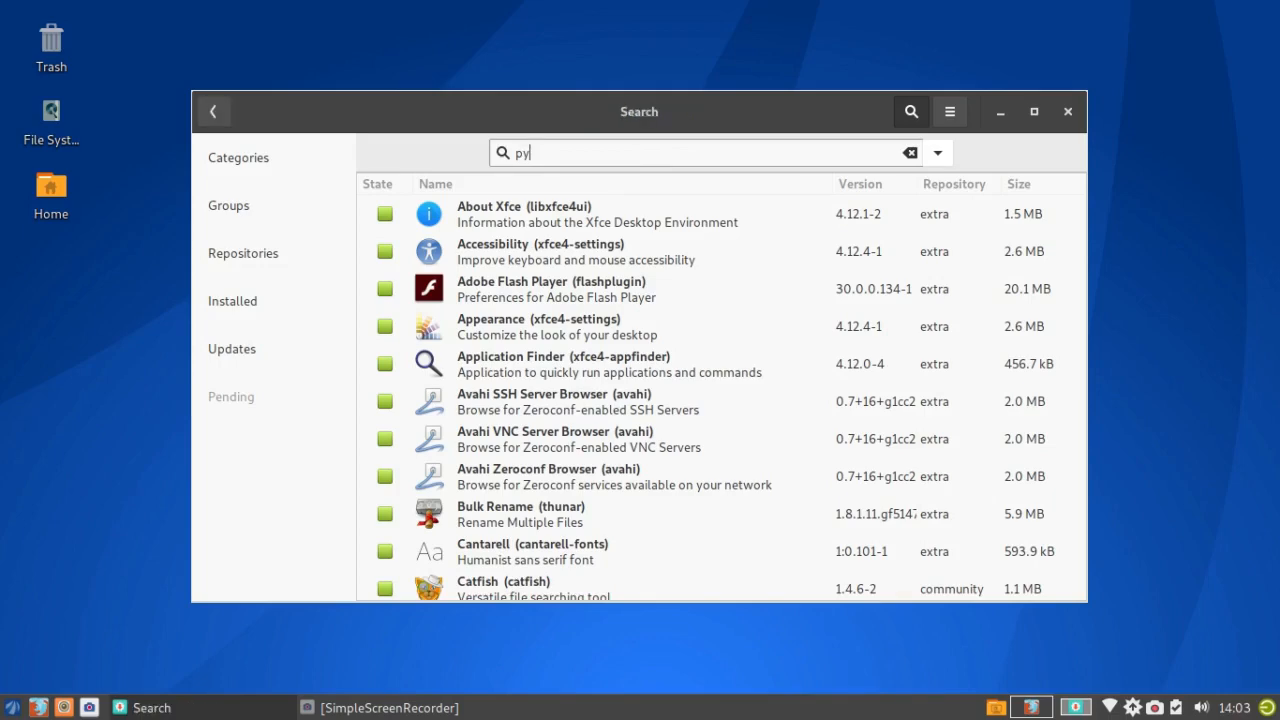
{"action": "type", "text": "rename"}
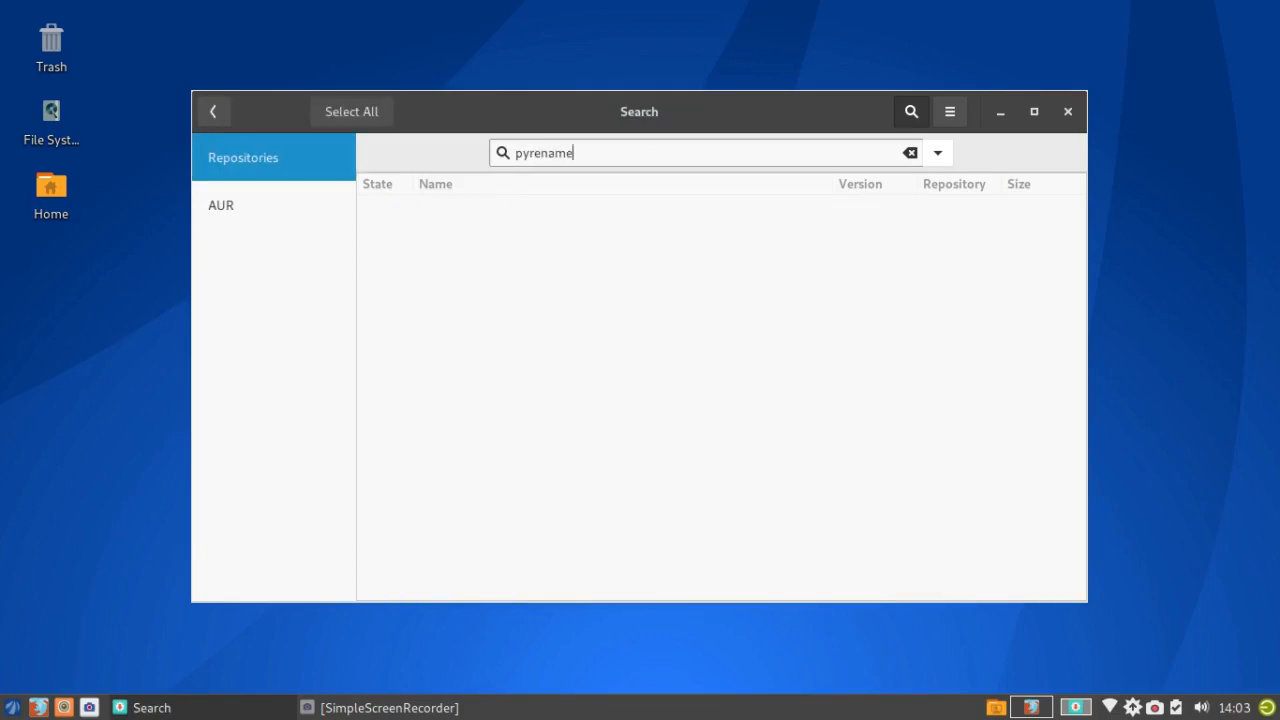
{"action": "type", "text": "r"}
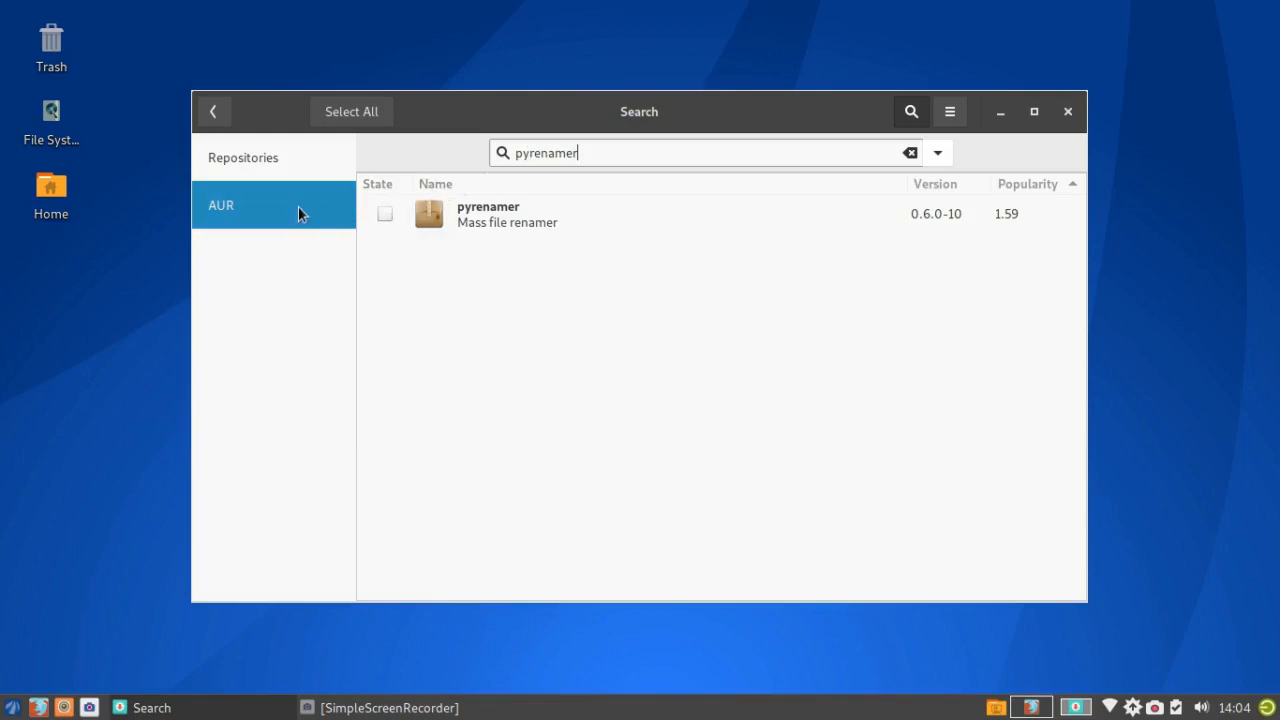
{"action": "left_click", "coordinate": [462, 214]}
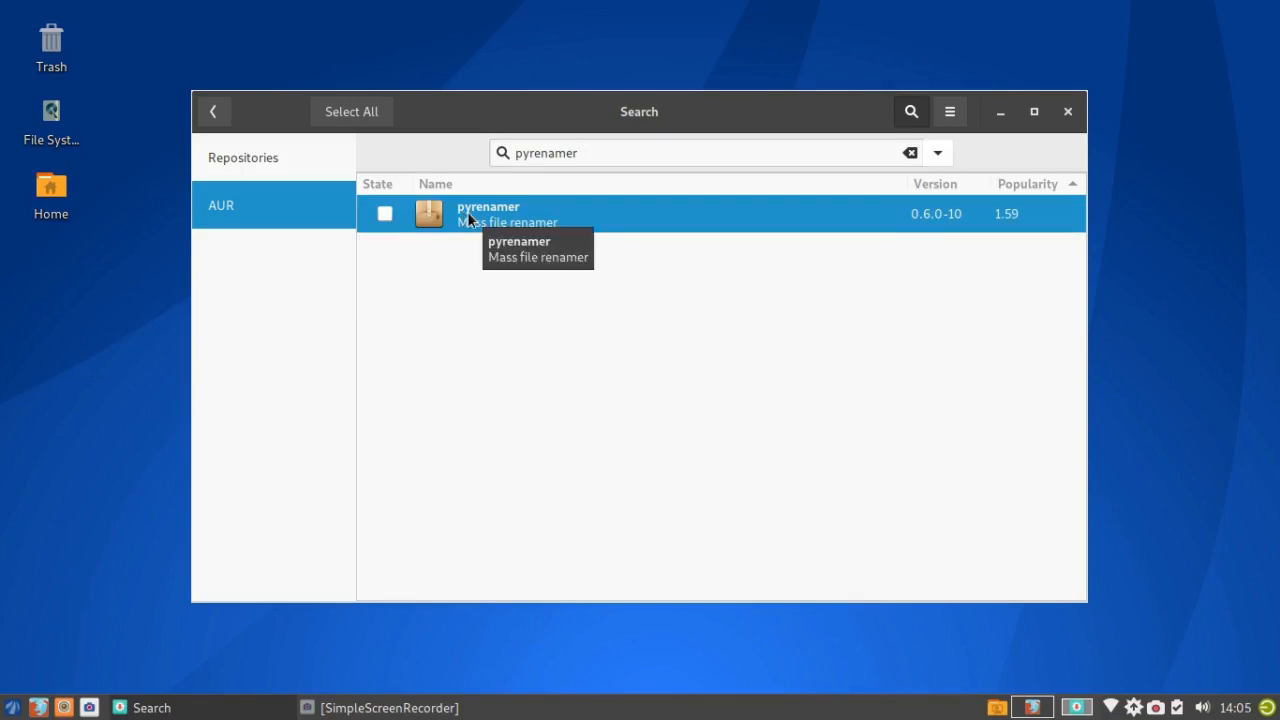
{"action": "right_click", "coordinate": [467, 216]}
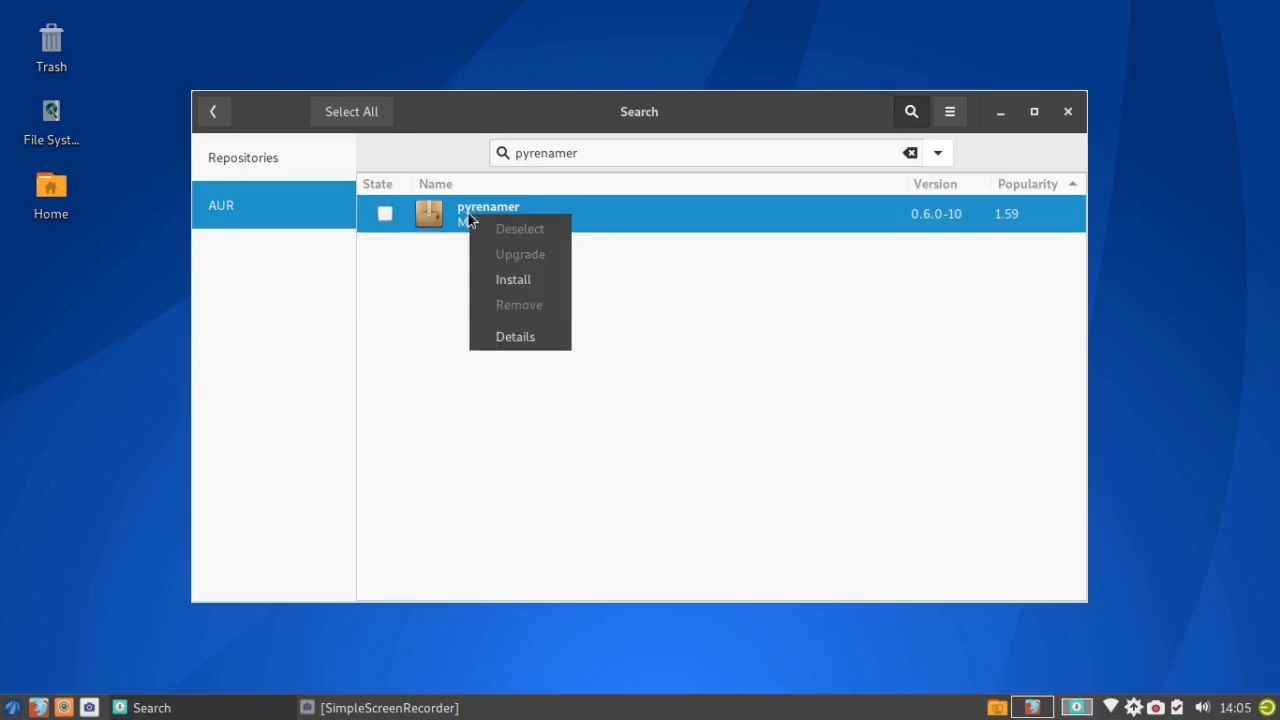
{"action": "left_click", "coordinate": [491, 282]}
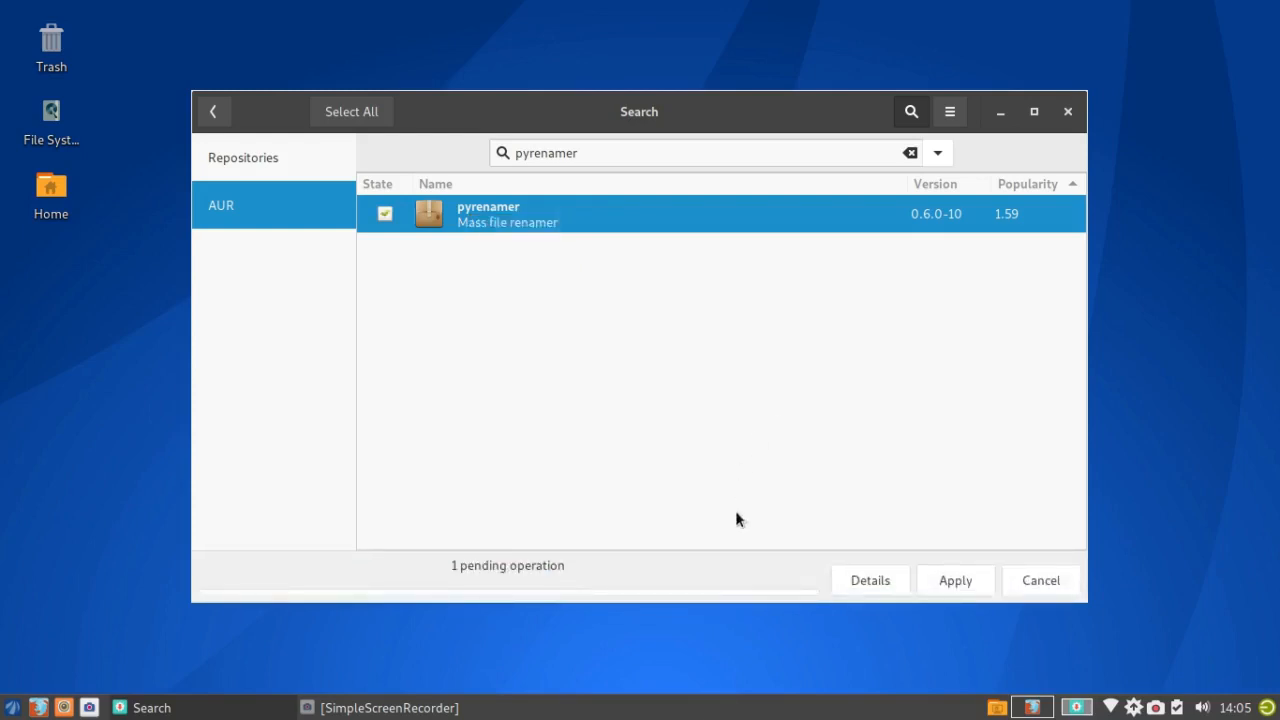
{"action": "left_click", "coordinate": [956, 581]}
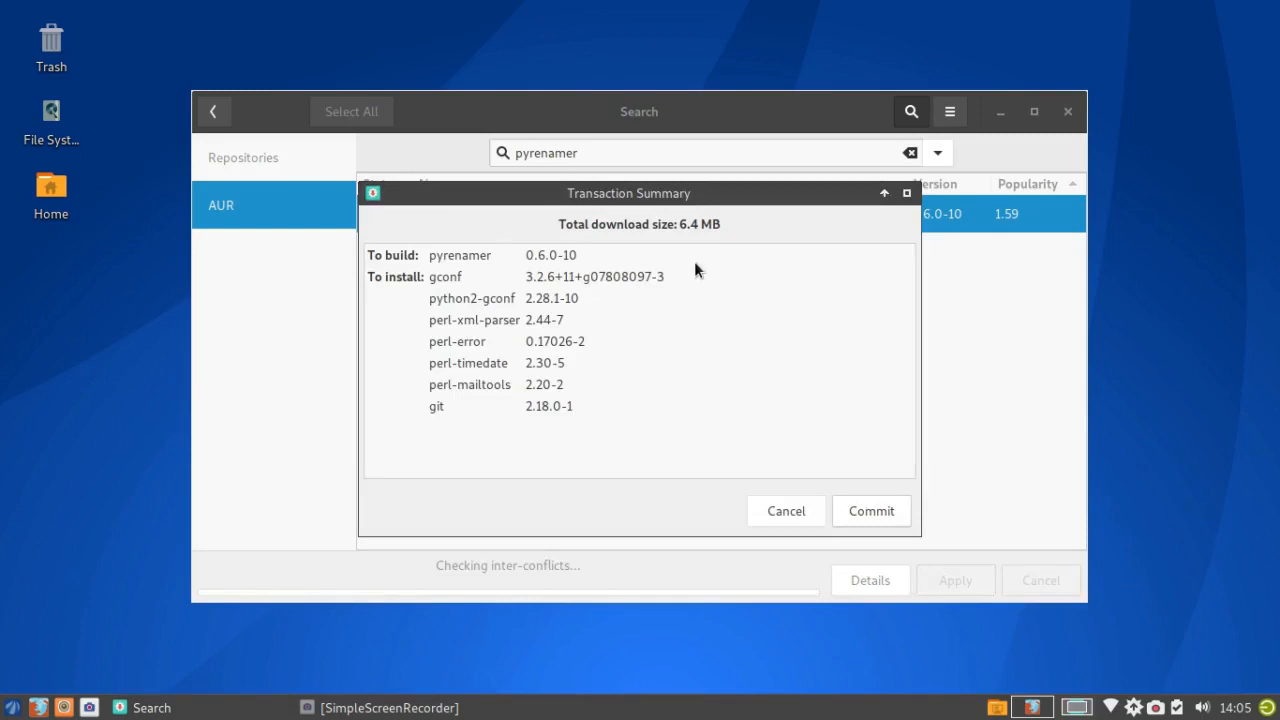
{"action": "left_click", "coordinate": [872, 511]}
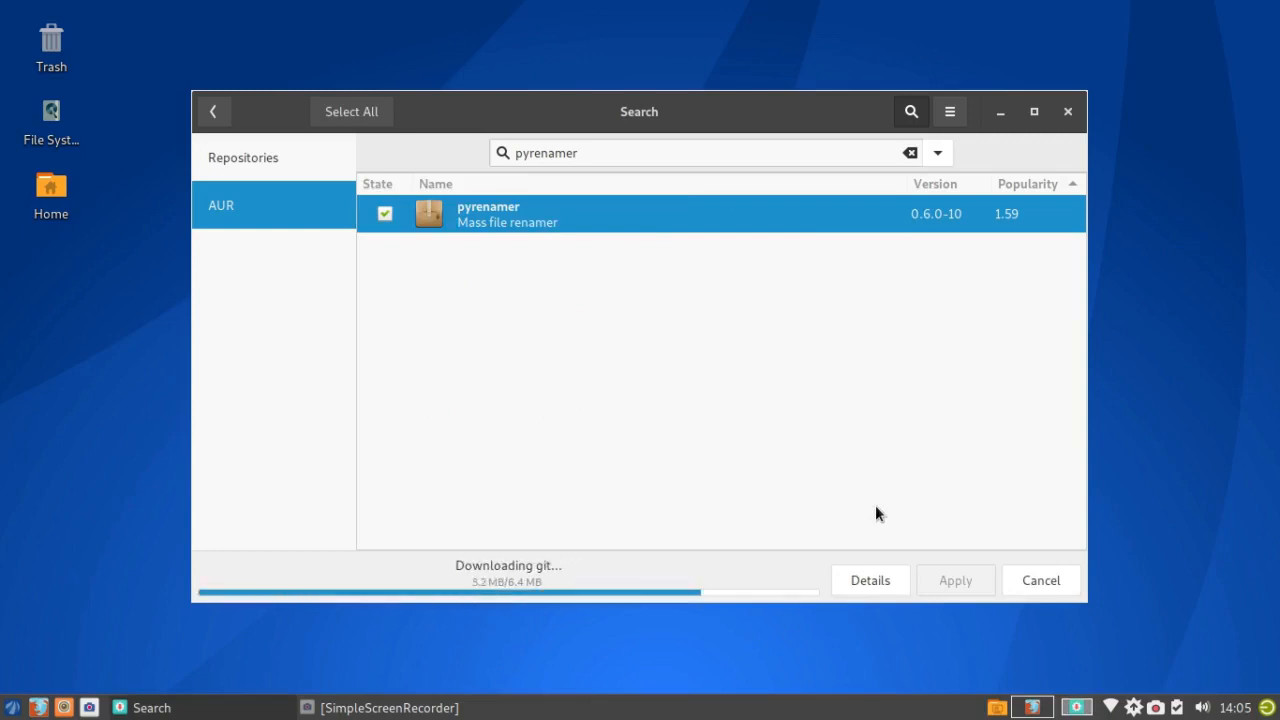
{"action": "left_click", "coordinate": [880, 587]}
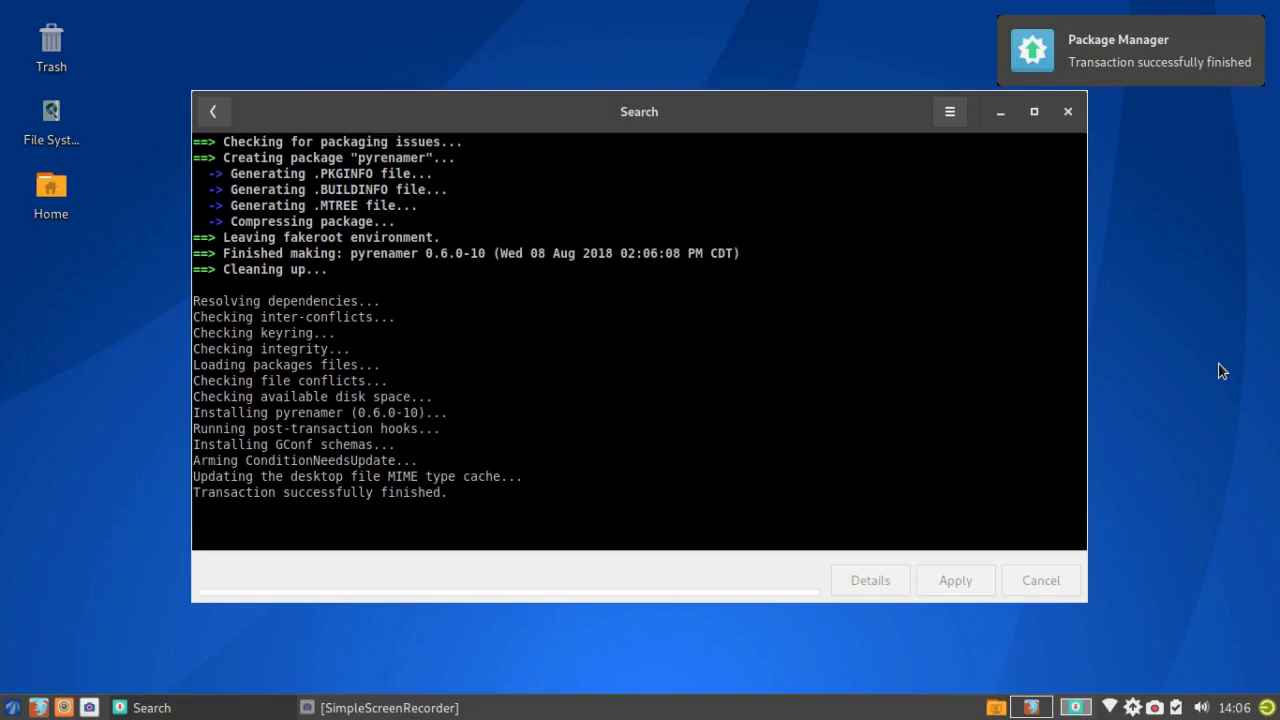
Step: Close Pamac, launch pyRenamer from the Whisker Menu via 'py', then close pyRenamer
{"action": "left_click", "coordinate": [1069, 112]}
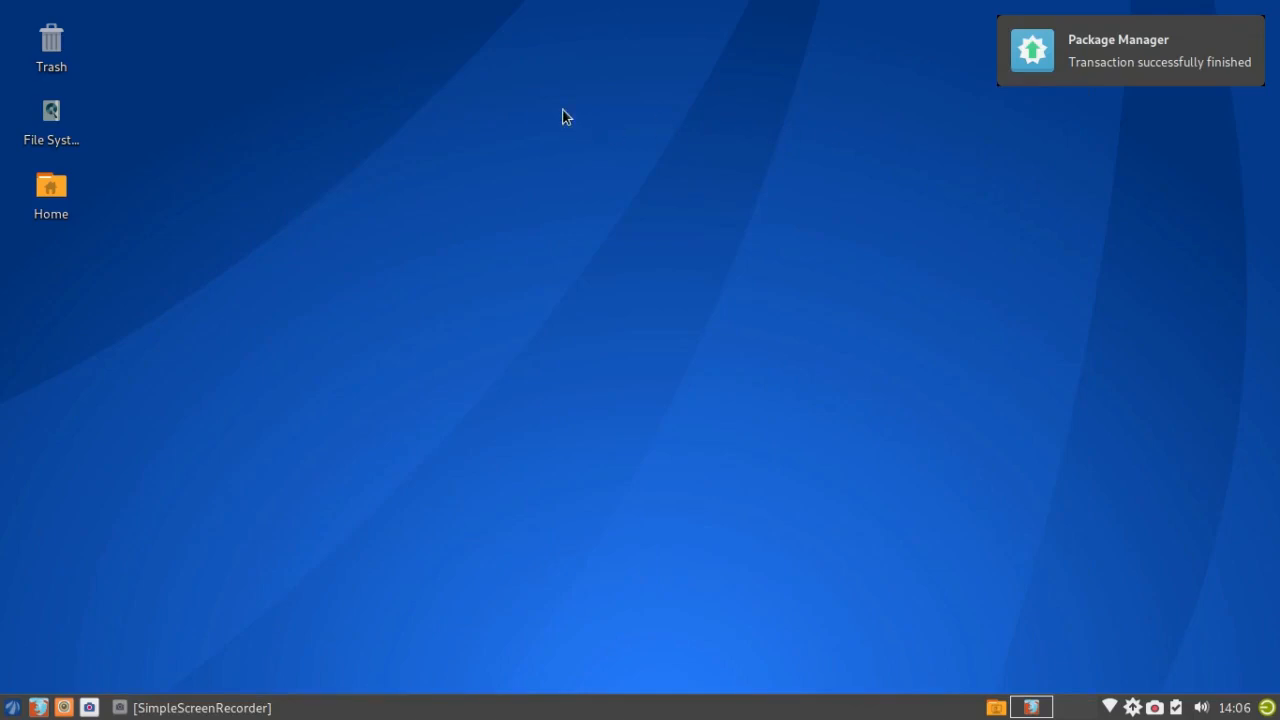
{"action": "left_click", "coordinate": [12, 707]}
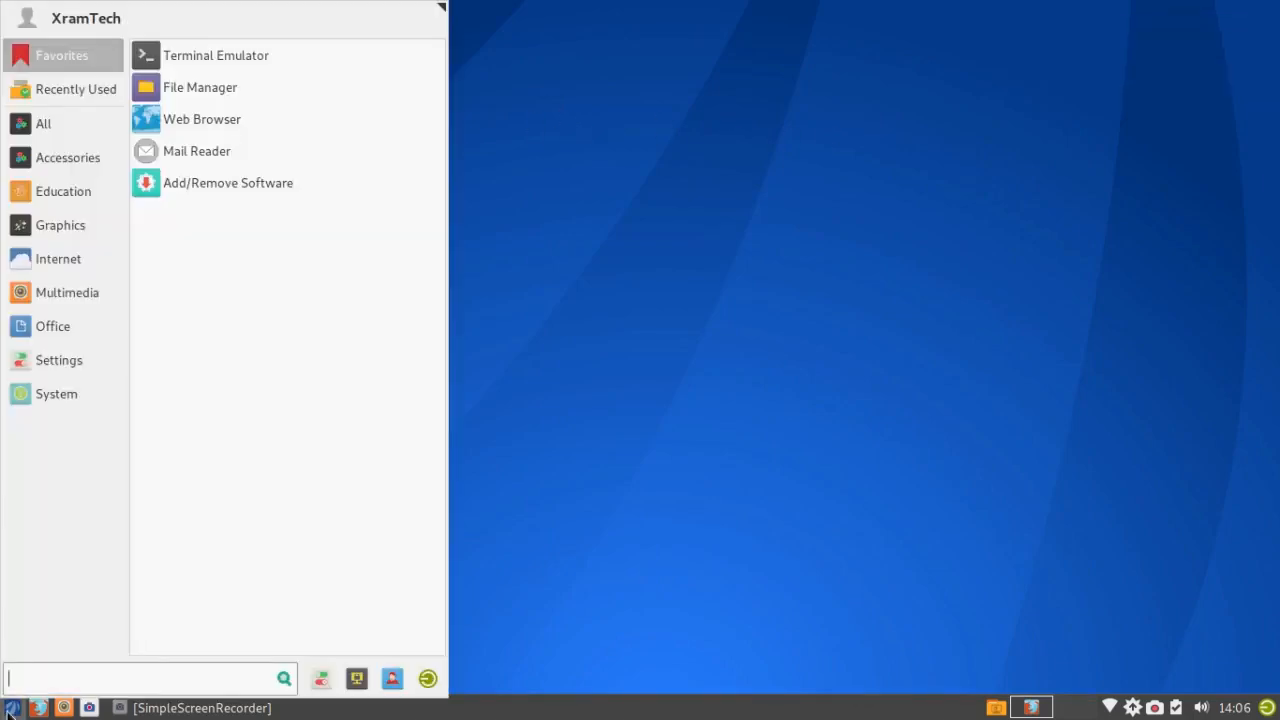
{"action": "type", "text": "py"}
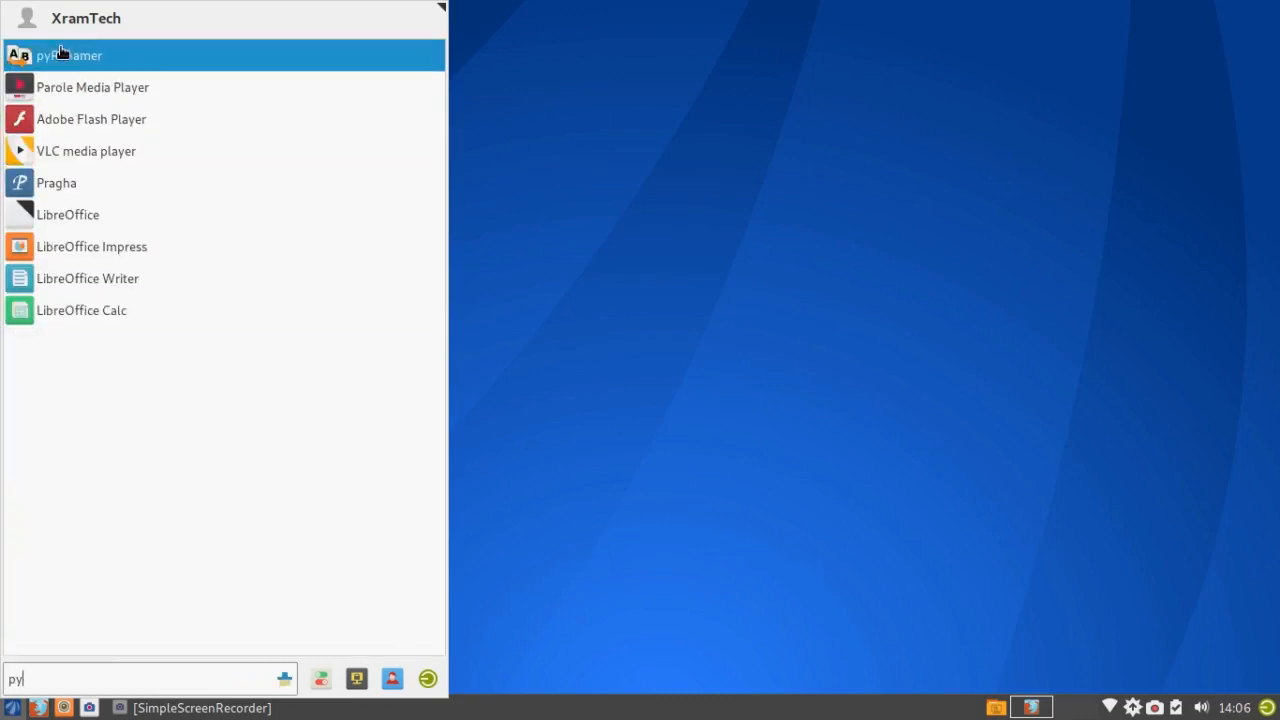
{"action": "left_click", "coordinate": [61, 50]}
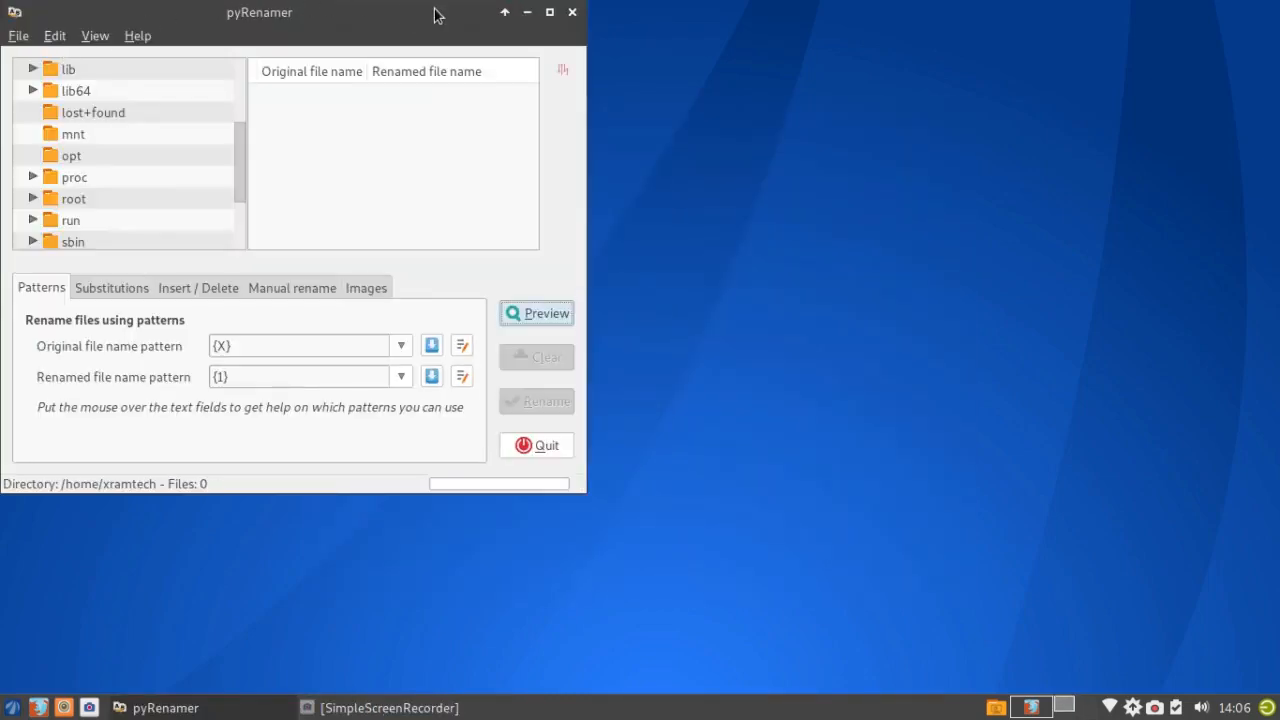
{"action": "left_click", "coordinate": [571, 14]}
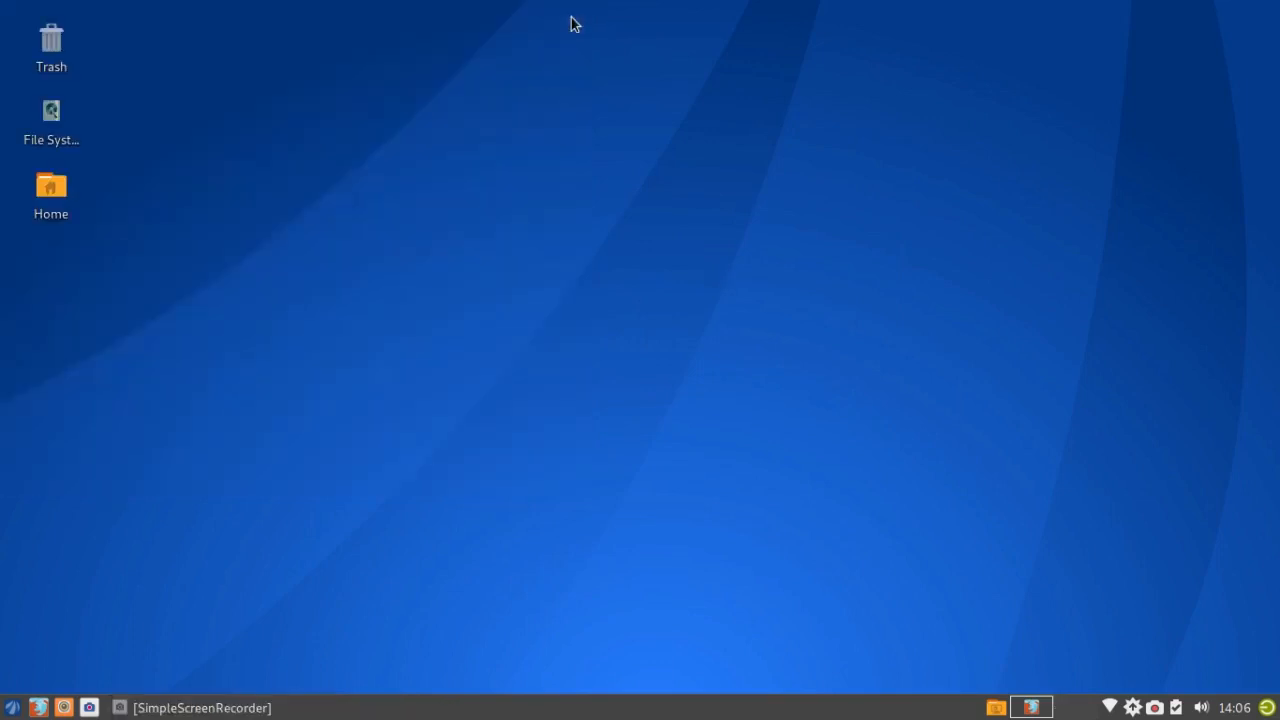
Step: Open Xfce Desktop Settings from the desktop's right-click menu
{"action": "right_click", "coordinate": [489, 244]}
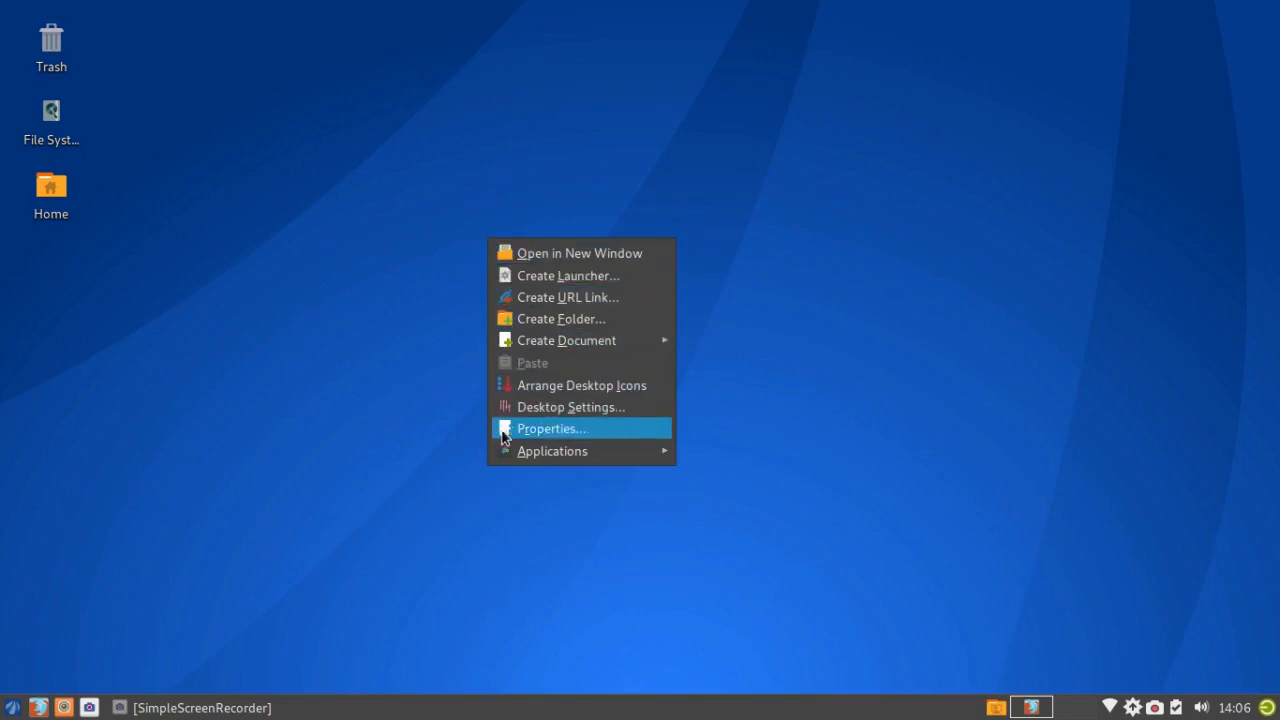
{"action": "left_click", "coordinate": [554, 411]}
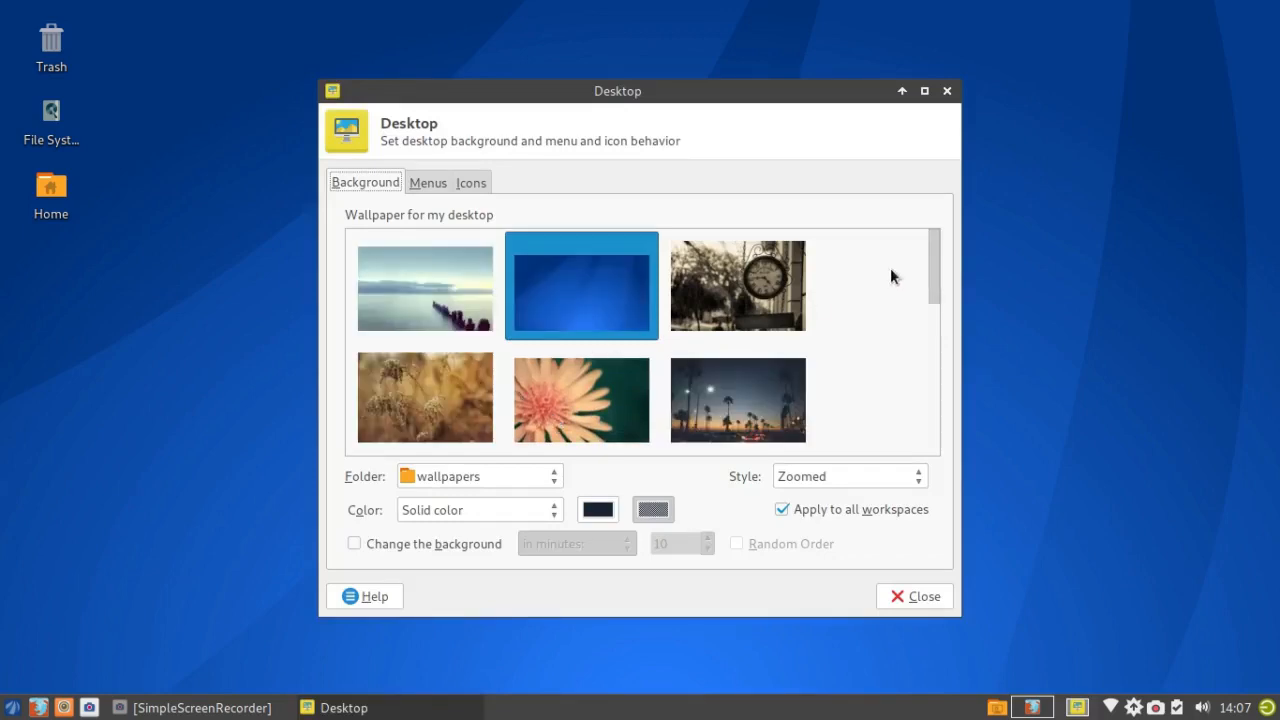
{"action": "mouse_move", "coordinate": [930, 271]}
{"action": "left_mouse_down"}
{"action": "mouse_move", "coordinate": [924, 345]}
{"action": "mouse_move", "coordinate": [884, 433]}
{"action": "mouse_move", "coordinate": [922, 272]}
{"action": "left_mouse_up"}
Step: Preview the clock, dried grass, pink flower and palm tree wallpapers, restore the blue one, and show the Icons page
{"action": "left_click", "coordinate": [729, 291]}
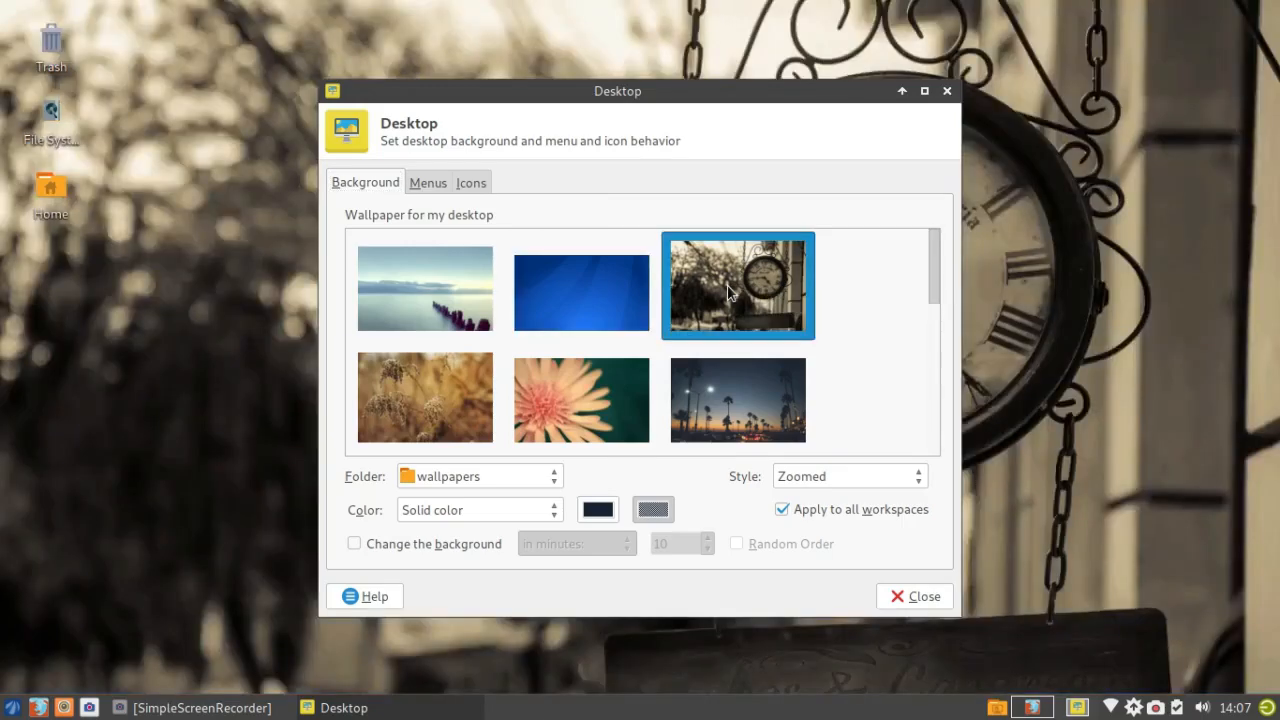
{"action": "left_click", "coordinate": [432, 398]}
{"action": "left_click", "coordinate": [592, 396]}
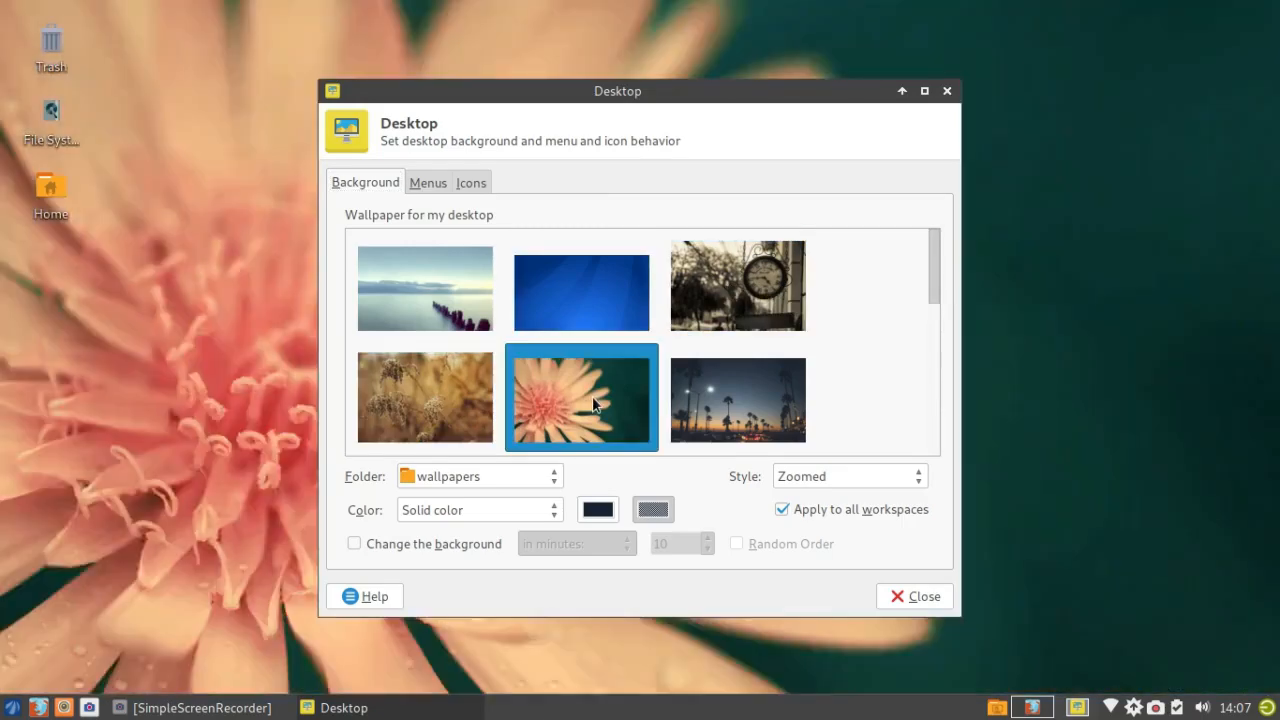
{"action": "left_click", "coordinate": [742, 393]}
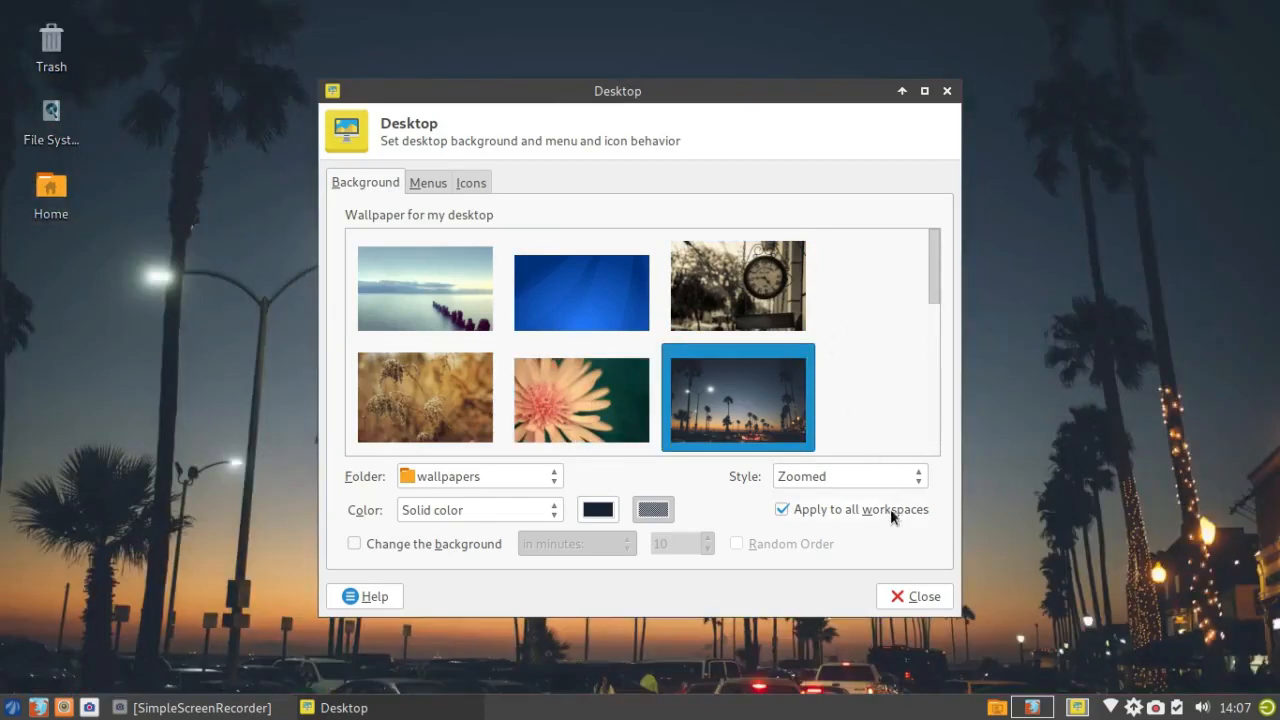
{"action": "left_click", "coordinate": [610, 292]}
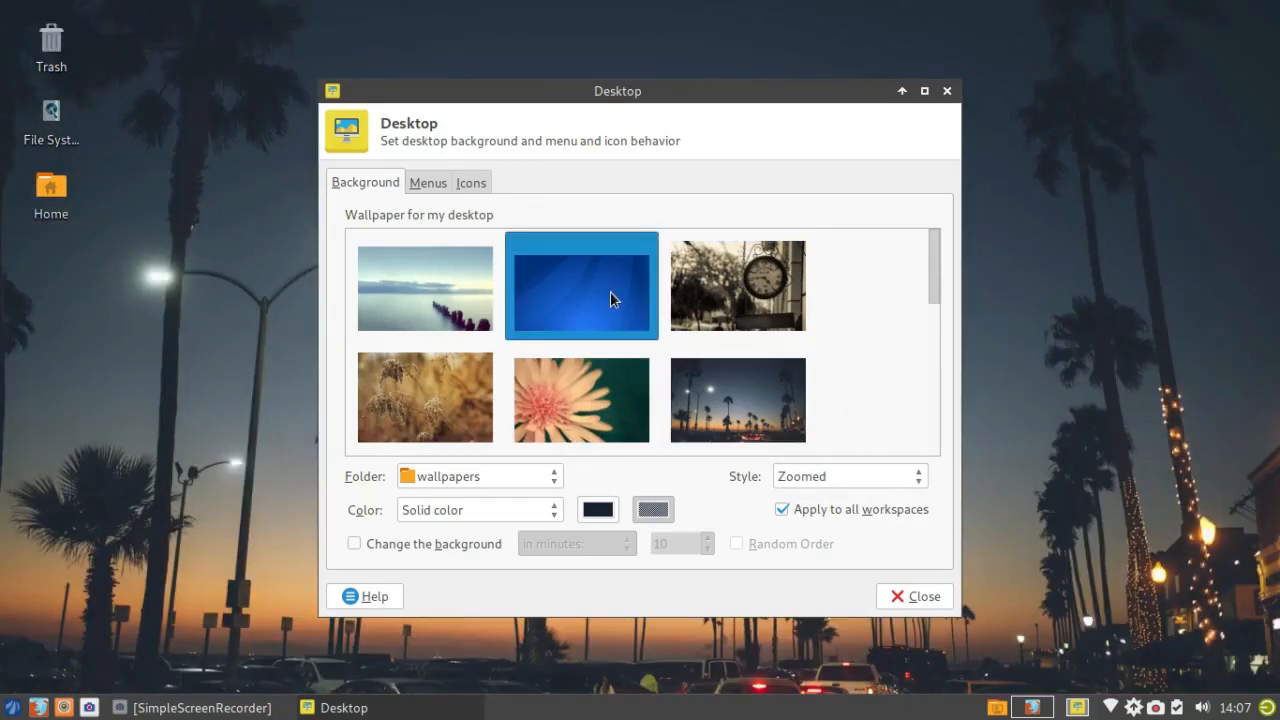
{"action": "left_click", "coordinate": [481, 187]}
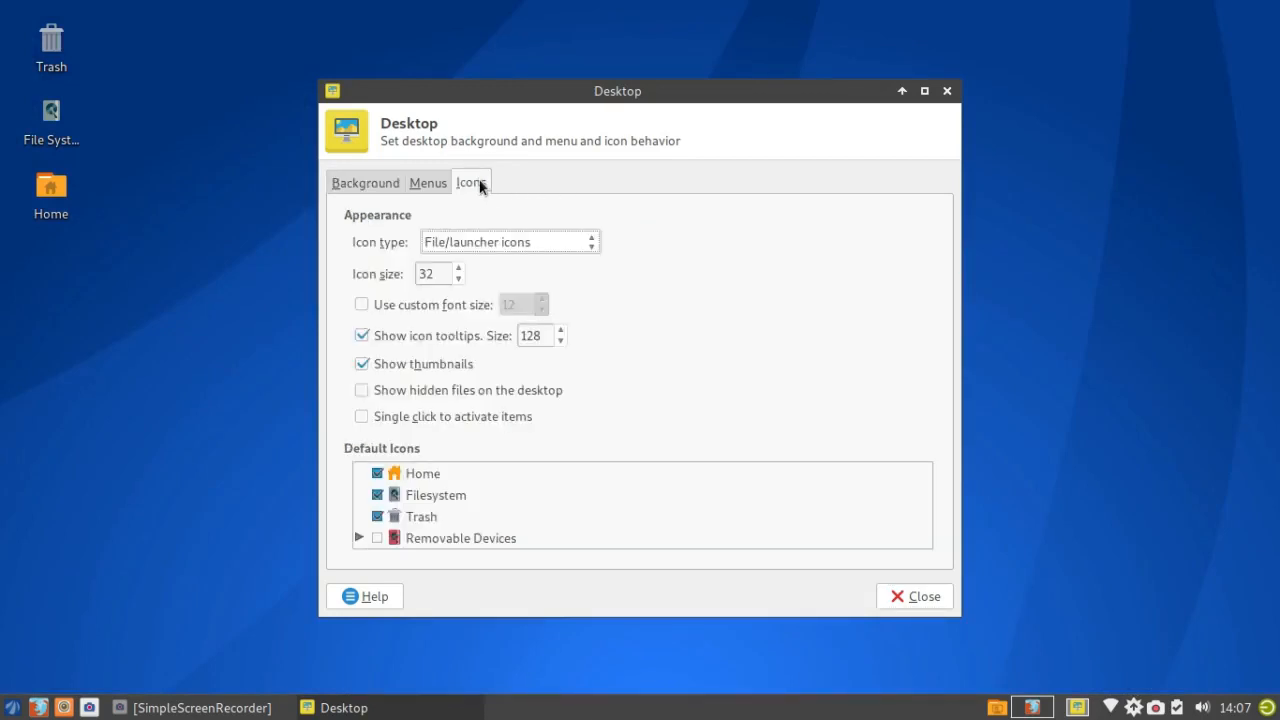
Step: Untick the Home, Filesystem and Trash default icons and close Desktop settings
{"action": "left_click", "coordinate": [378, 474]}
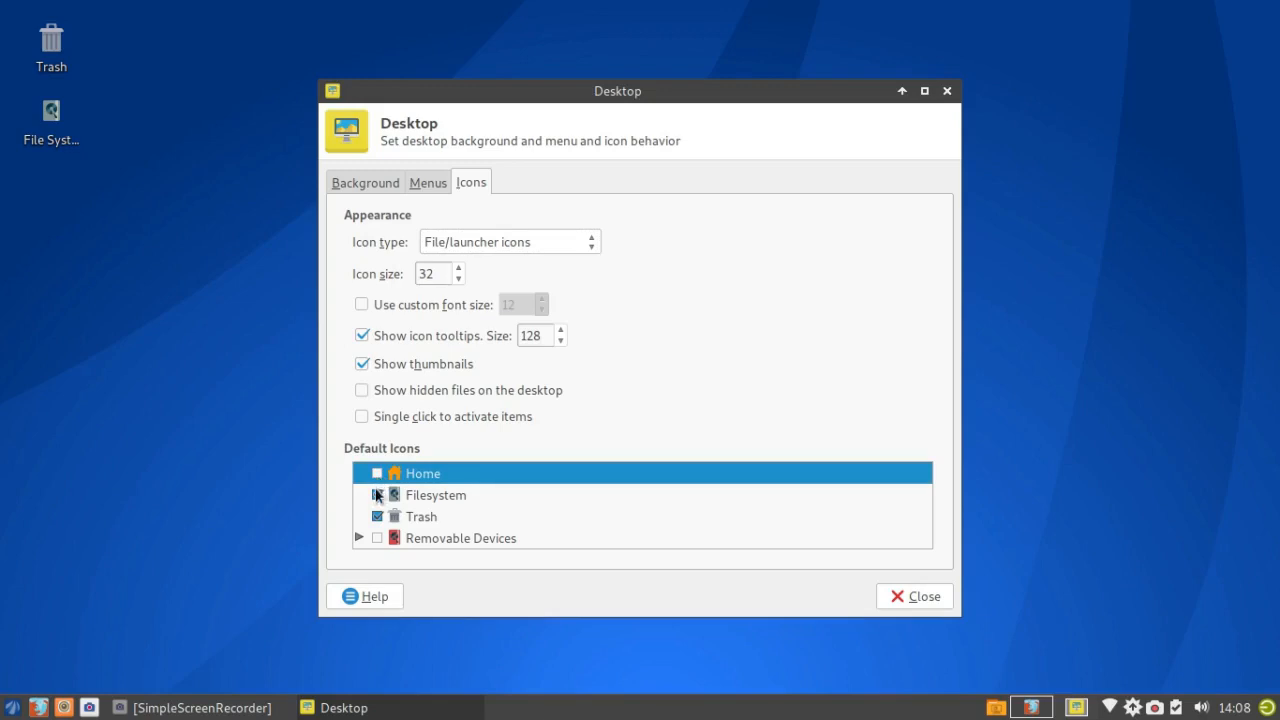
{"action": "left_click", "coordinate": [377, 495]}
{"action": "left_click", "coordinate": [378, 516]}
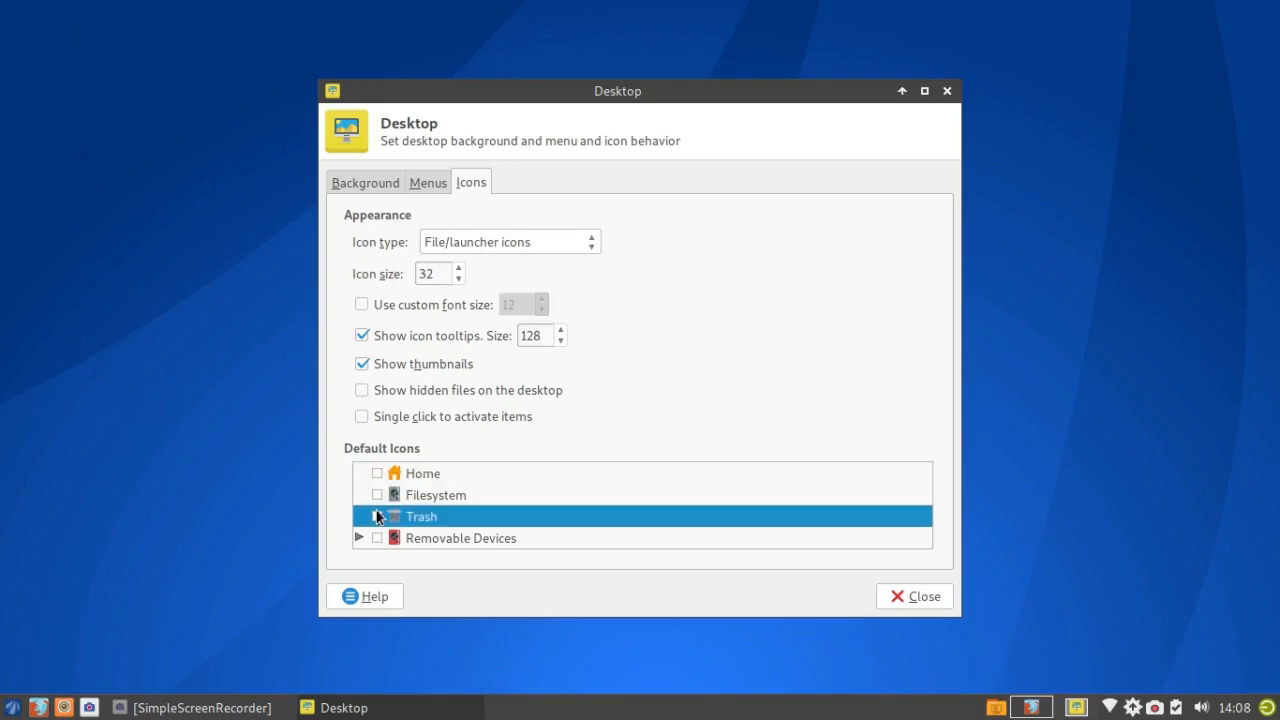
{"action": "left_click", "coordinate": [919, 597]}
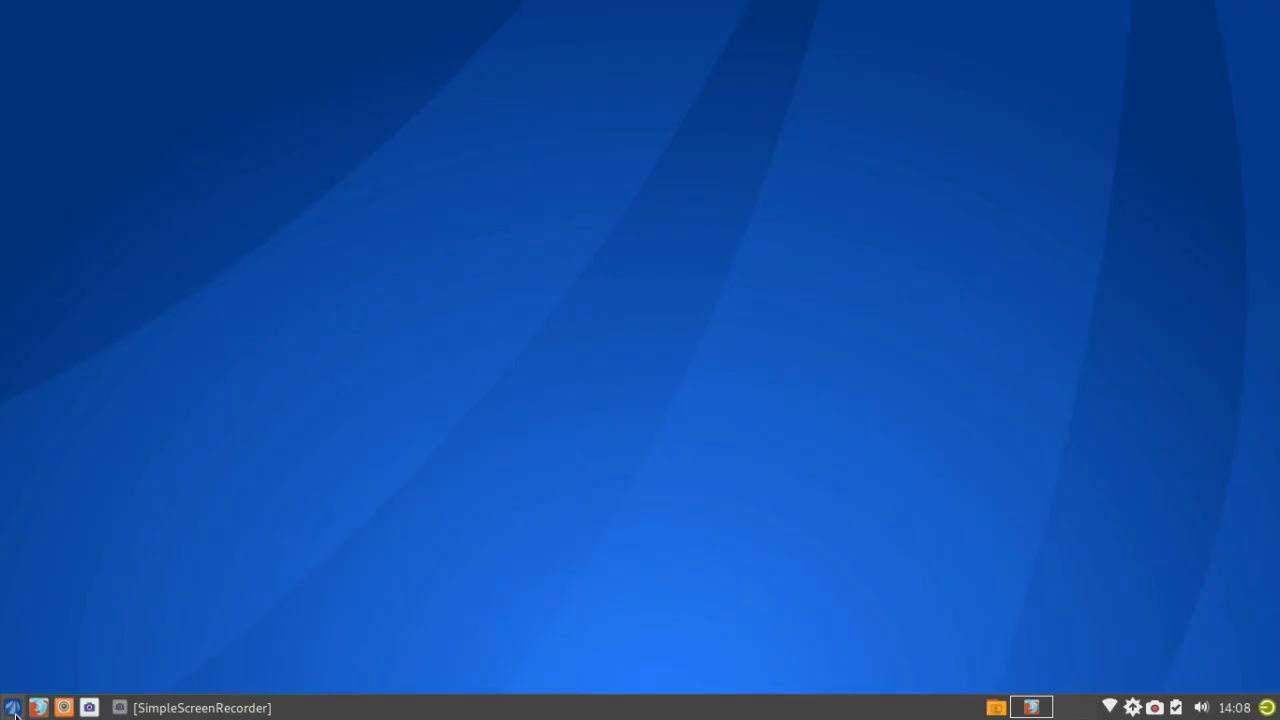
Step: Leave htop and open the Whisker application menu from the panel
{"action": "left_click", "coordinate": [13, 708]}
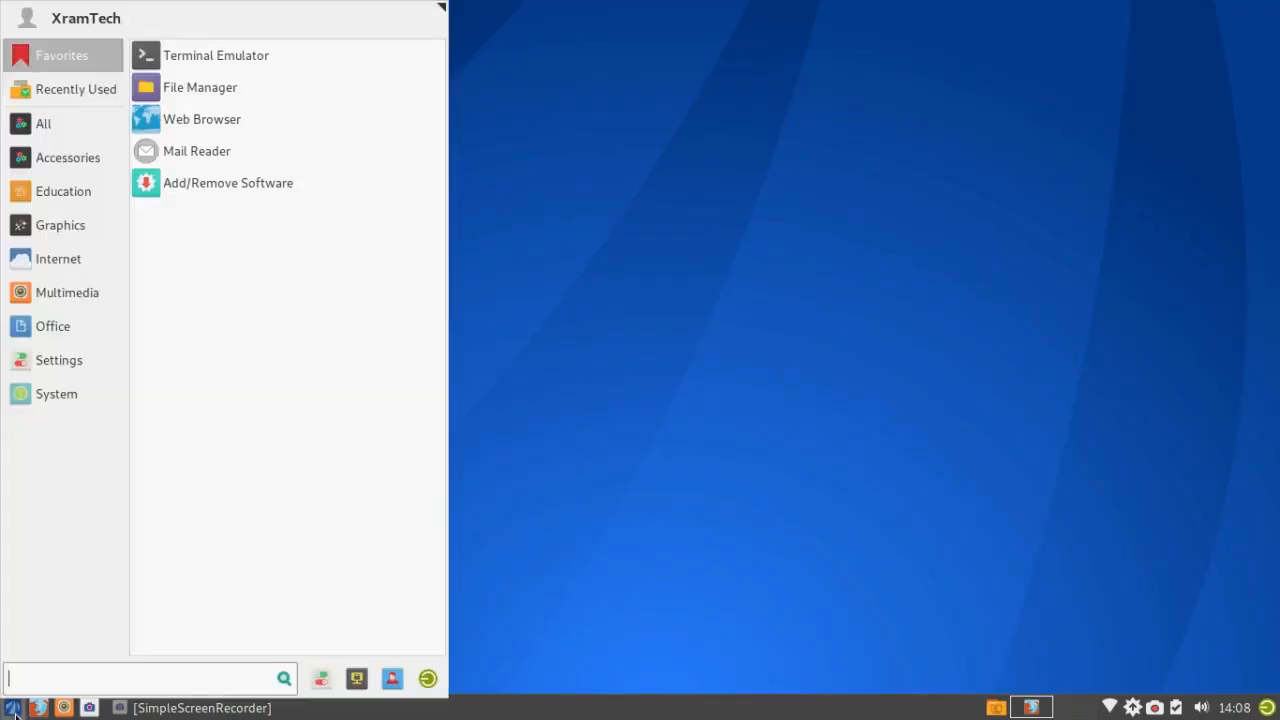
Step: Open All Settings from the Whisker menu and maximize the Settings Manager window
{"action": "left_click", "coordinate": [322, 679]}
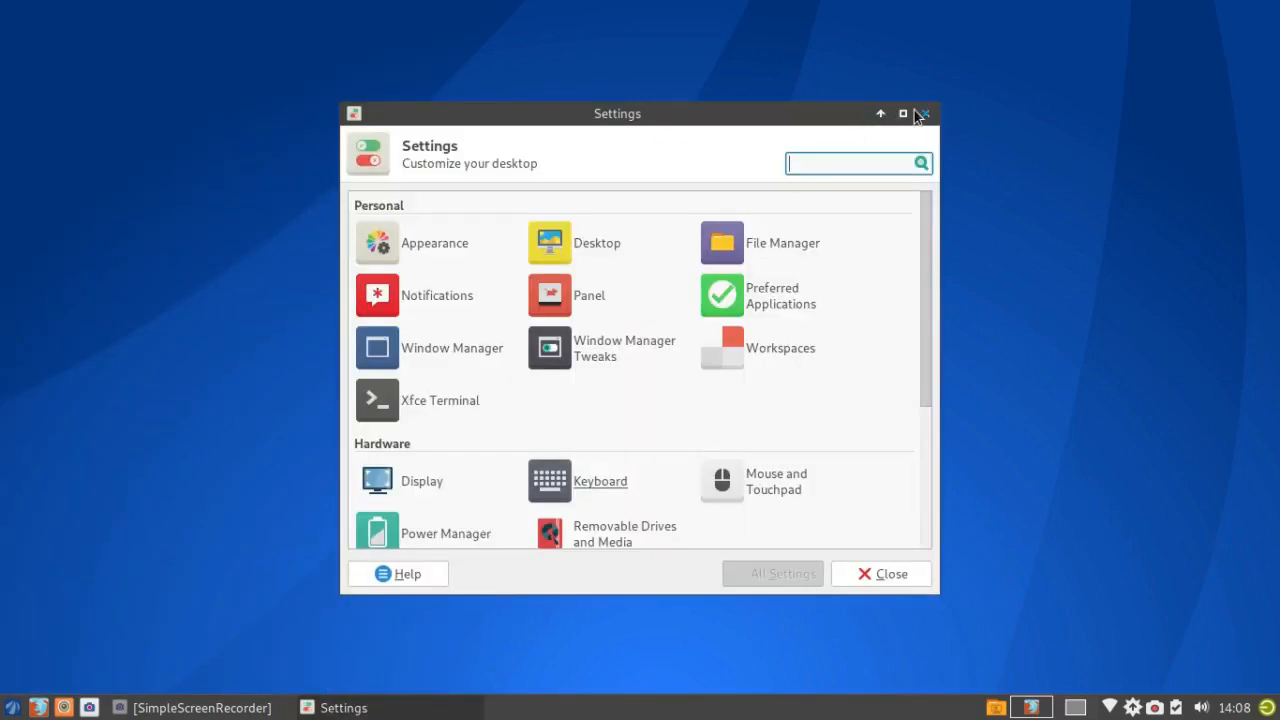
{"action": "left_click", "coordinate": [903, 113]}
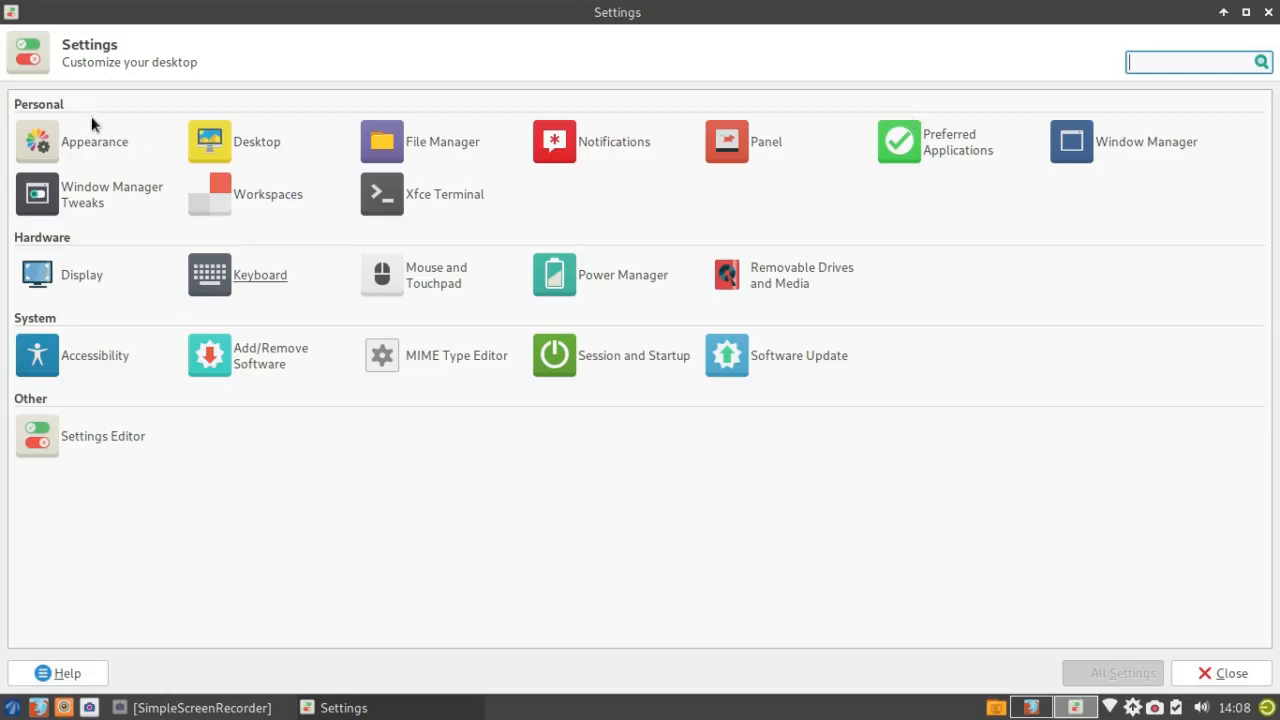
Step: Open Appearance under Personal to view the style themes, with Numix-Frost current
{"action": "left_click", "coordinate": [38, 143]}
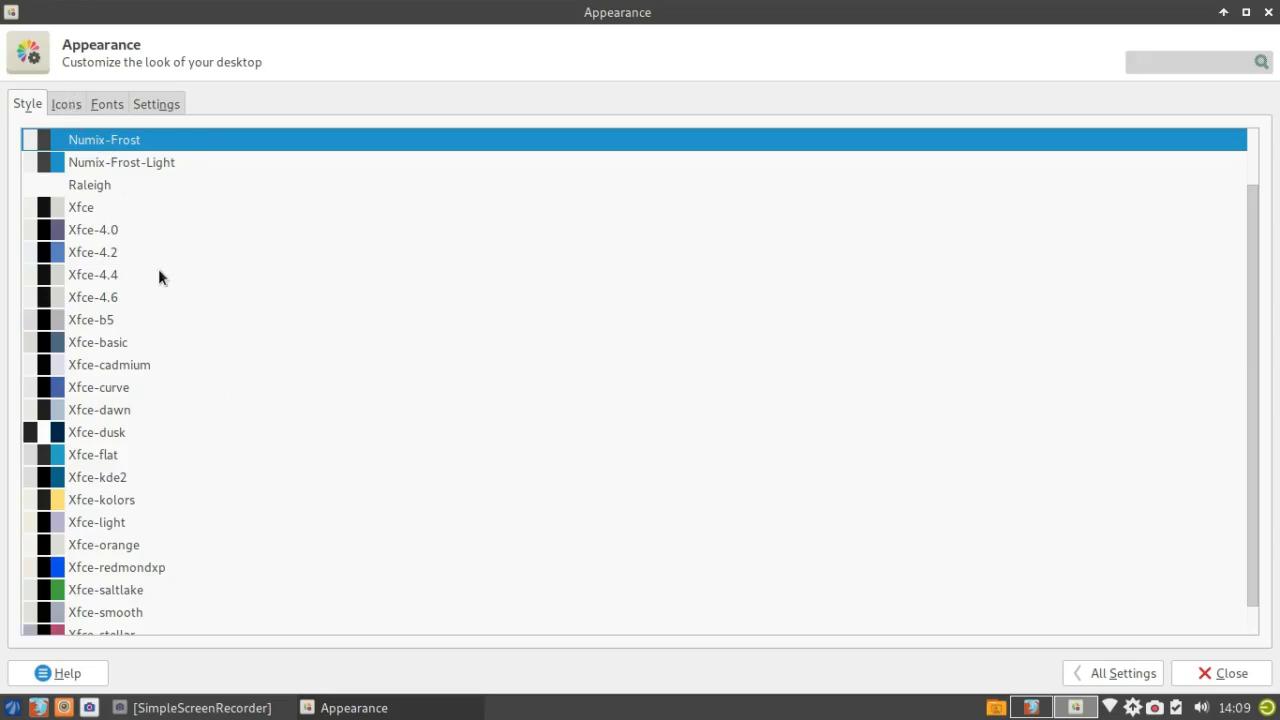
Step: Browse the icon themes, then view fonts: Cantarell 10 default, Monospace 10, full hinting, 96 DPI
{"action": "left_click", "coordinate": [66, 106]}
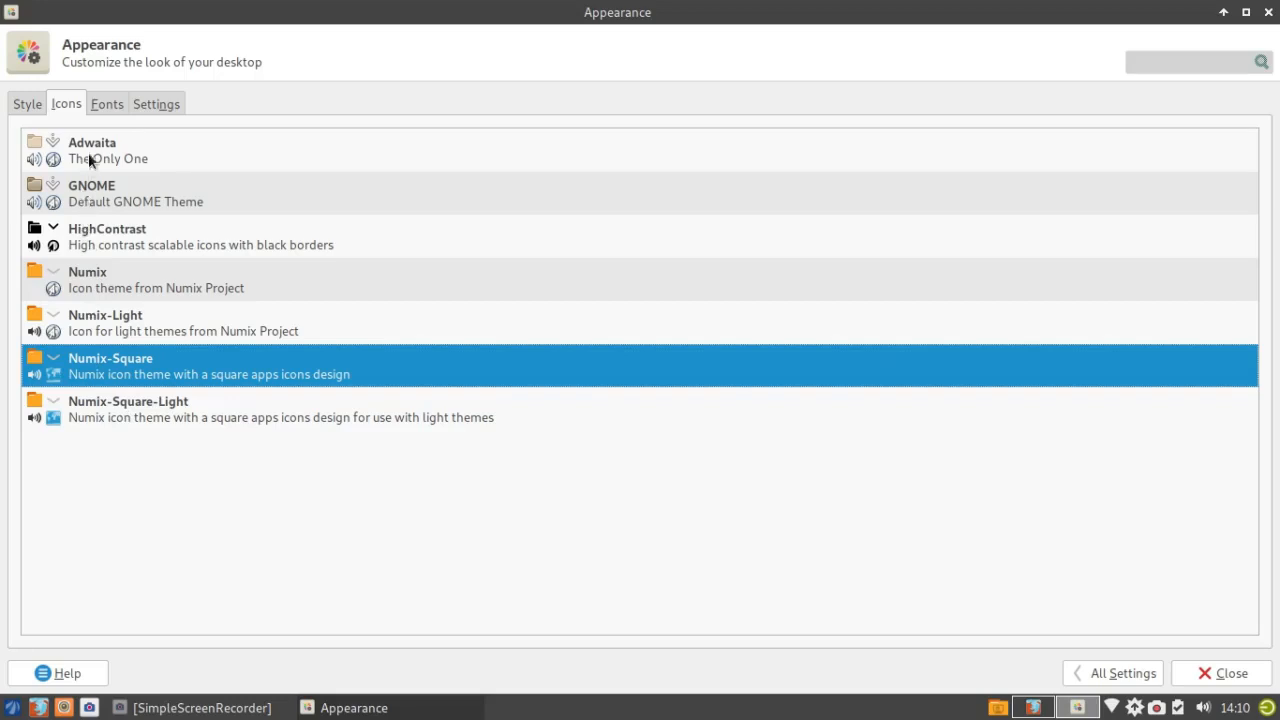
{"action": "left_click", "coordinate": [116, 95]}
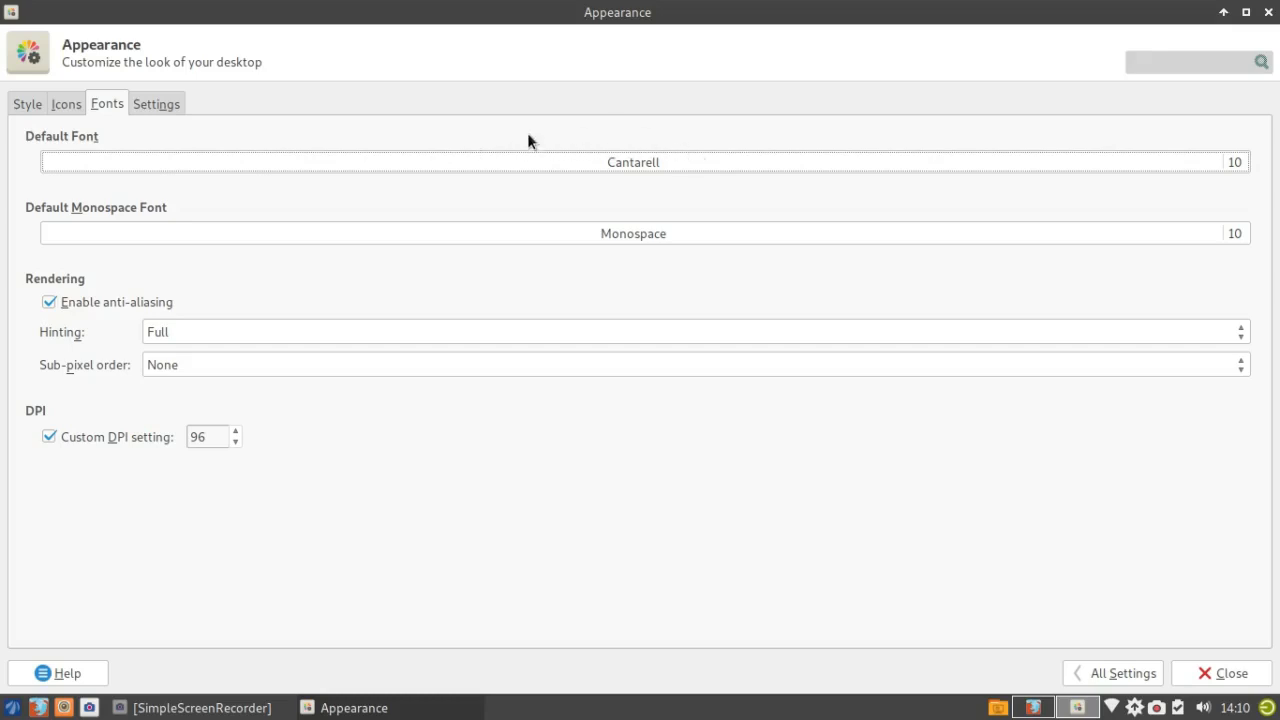
Step: Review the toolbar, menu and event sound options, then close Appearance to the desktop
{"action": "left_click", "coordinate": [163, 101]}
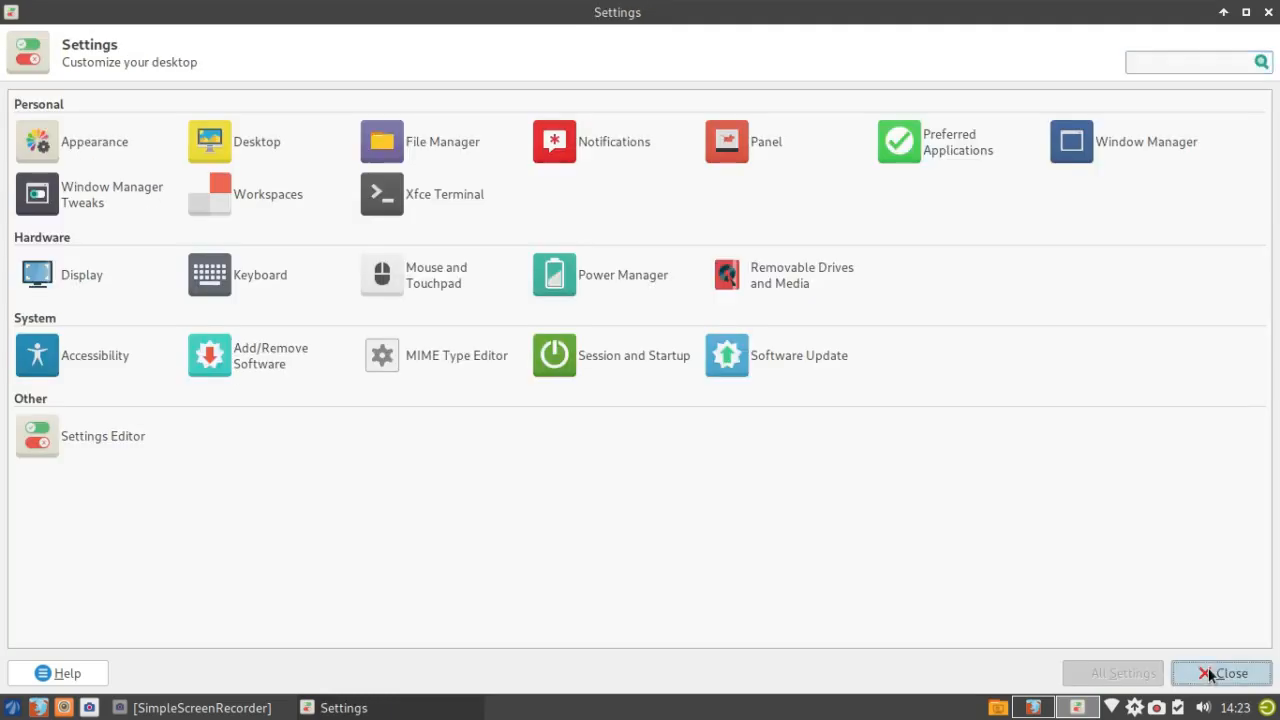
{"action": "left_click", "coordinate": [1200, 673]}
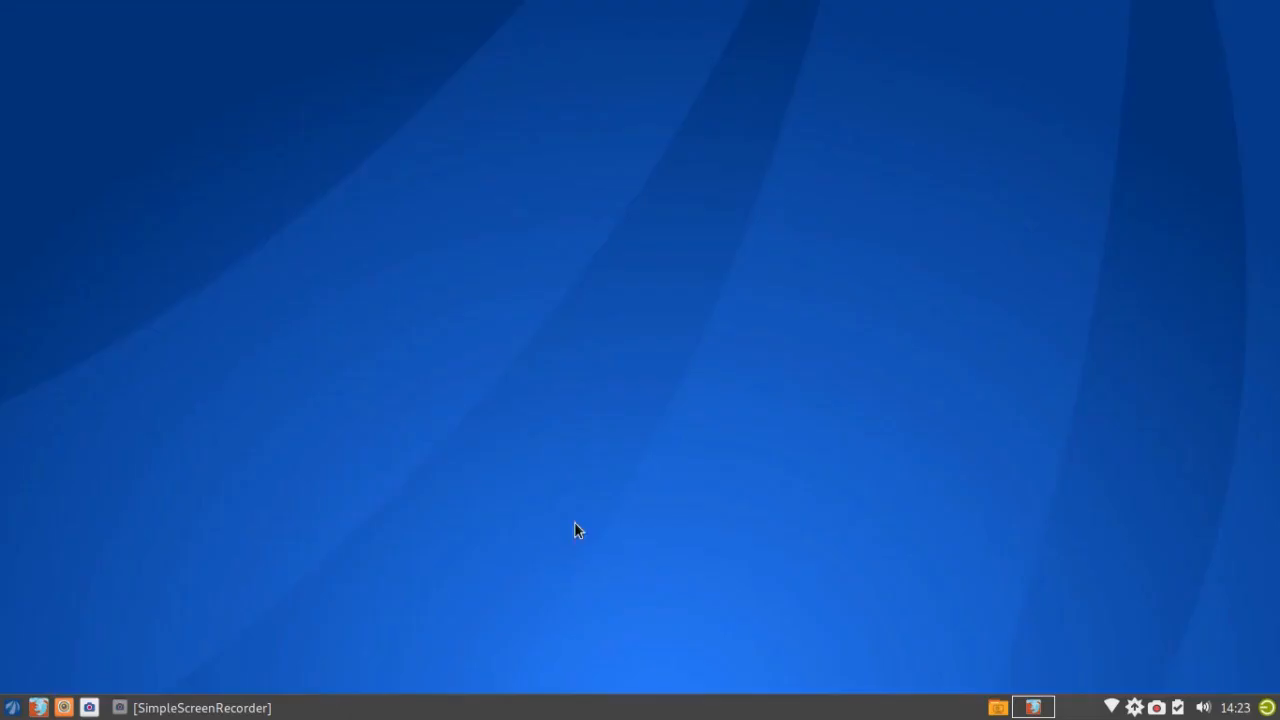